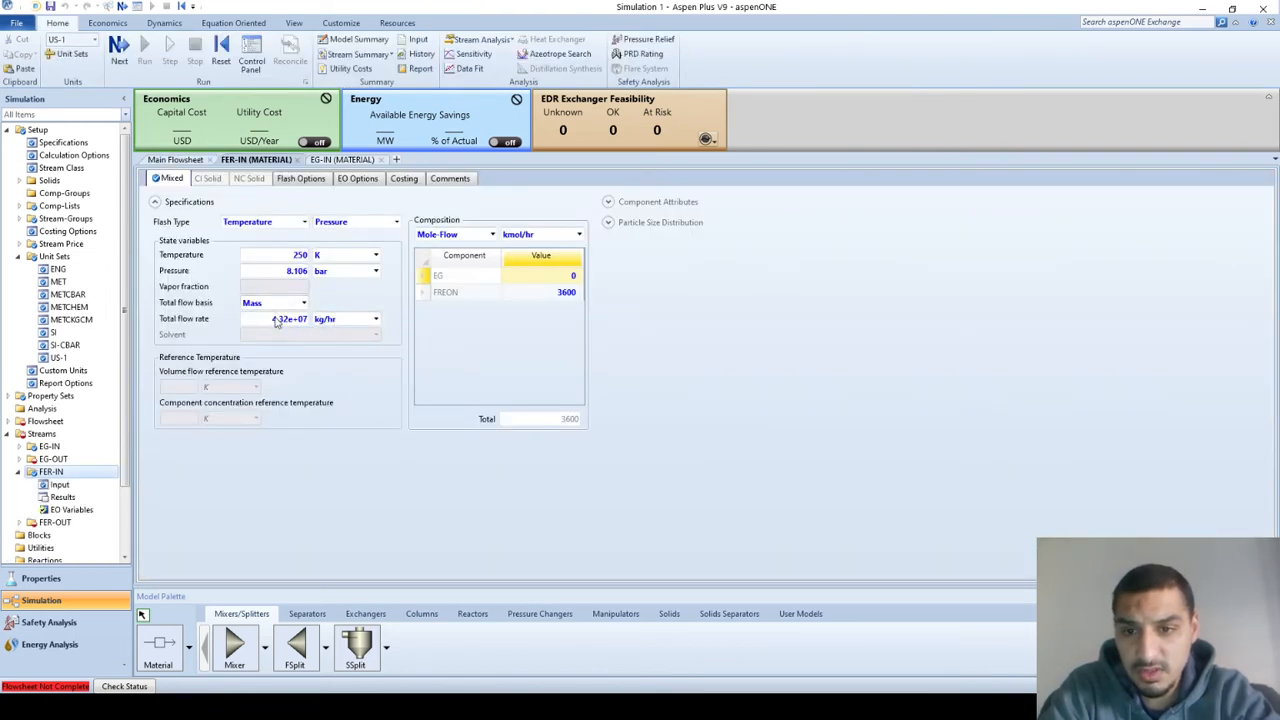
Set the FER-IN stream's total mass flow rate to 12000 kg/hr and its composition basis to Mass-Frac.
{"action": "left_click", "coordinate": [277, 319]}
{"action": "type", "text": "12000"}
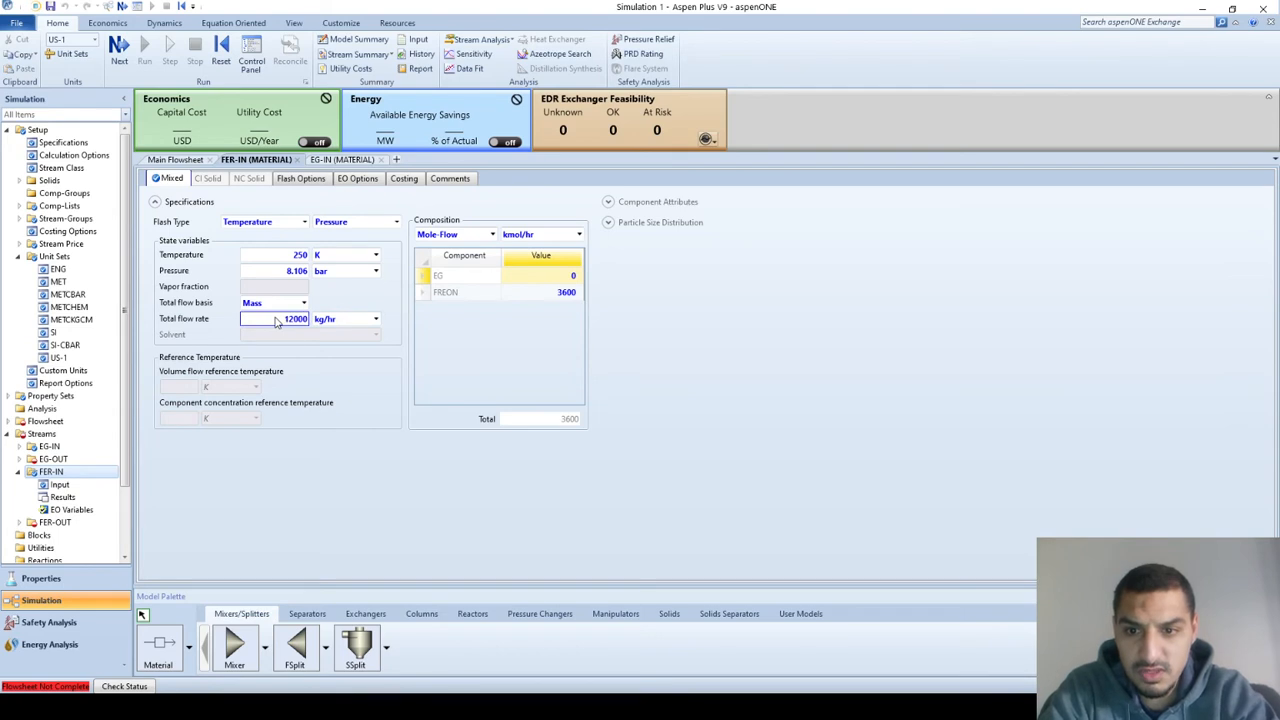
{"action": "left_click", "coordinate": [358, 300]}
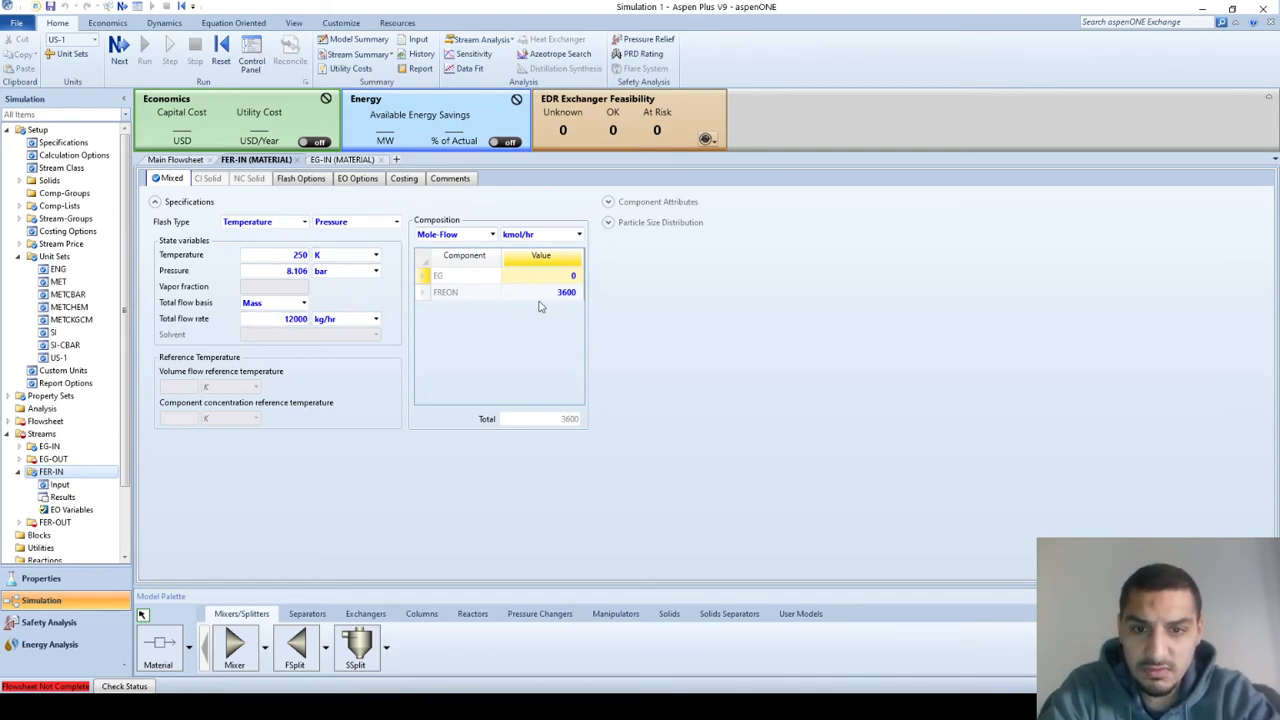
{"action": "left_click", "coordinate": [492, 234]}
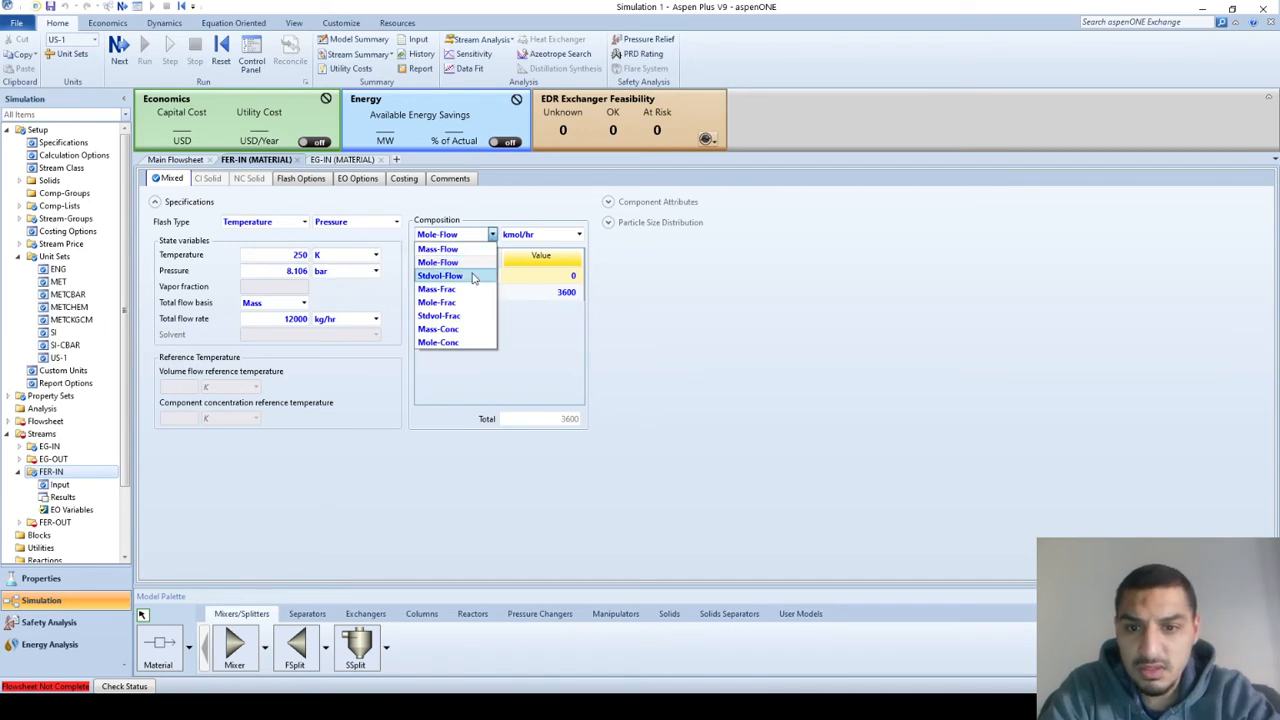
{"action": "left_click", "coordinate": [461, 291]}
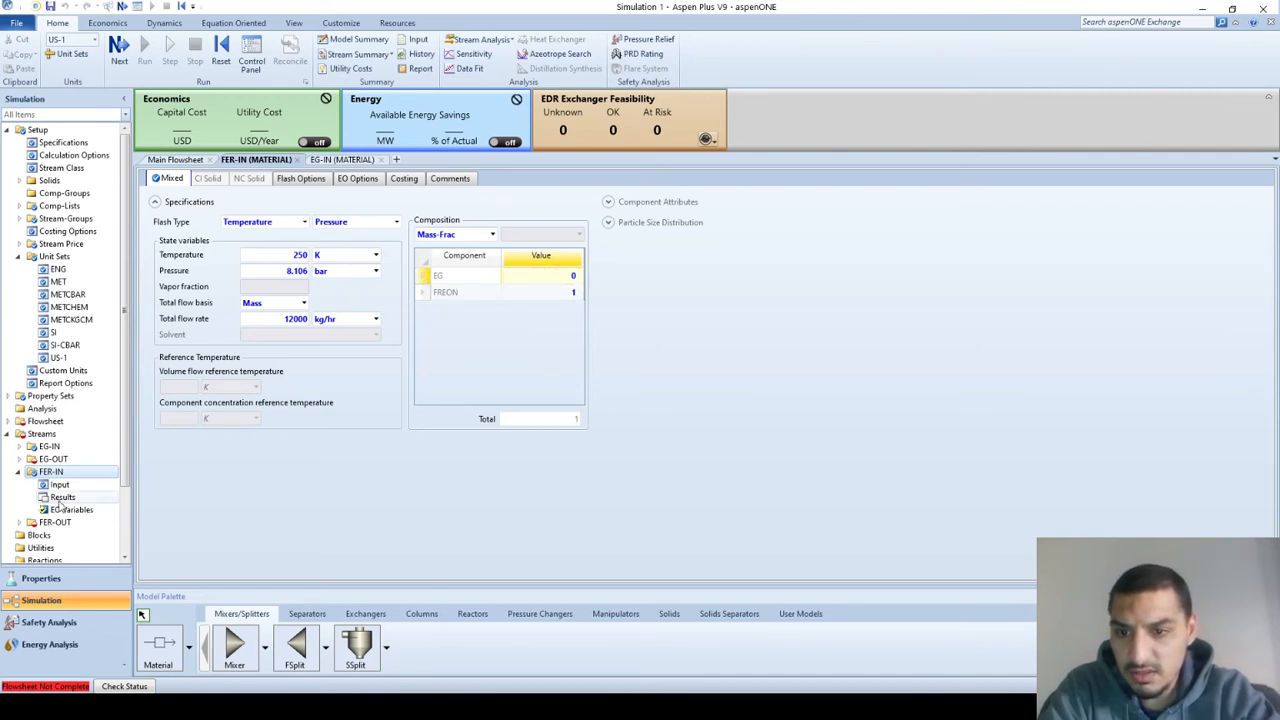
Specify the EG-IN stream's composition as Mass-Frac, with EG at 1.
{"action": "left_click", "coordinate": [52, 447]}
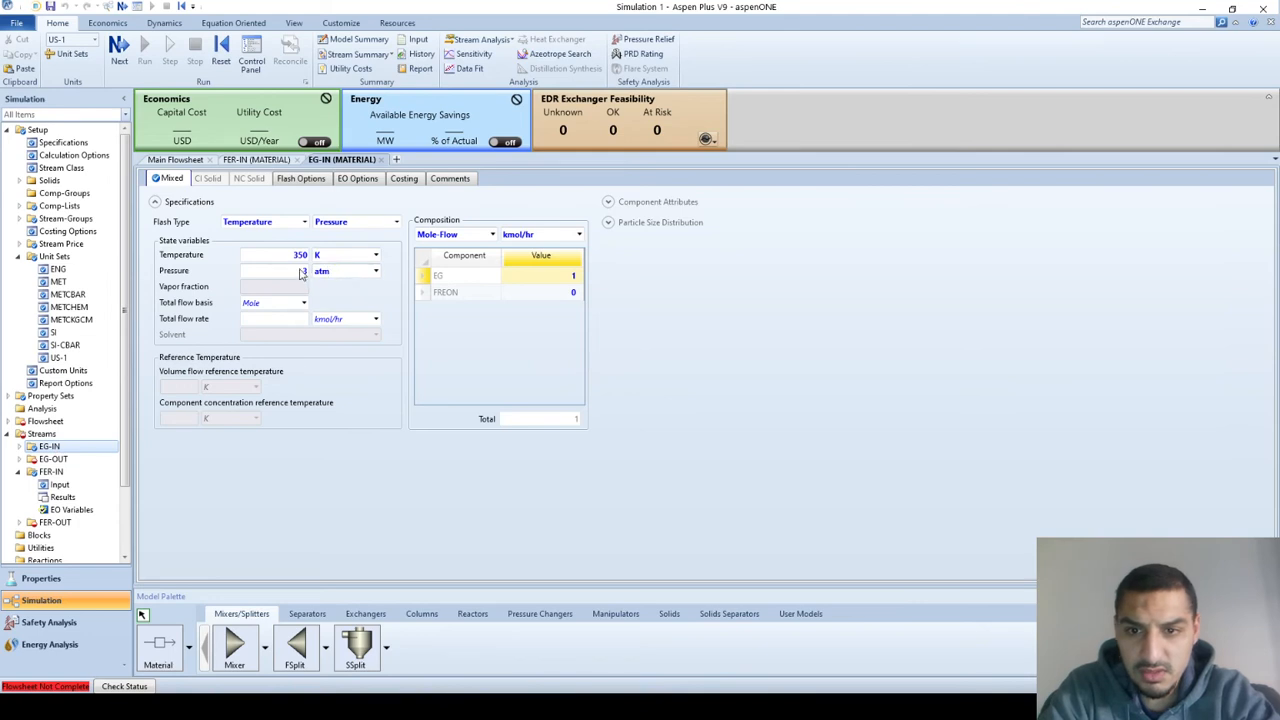
{"action": "left_click", "coordinate": [492, 234]}
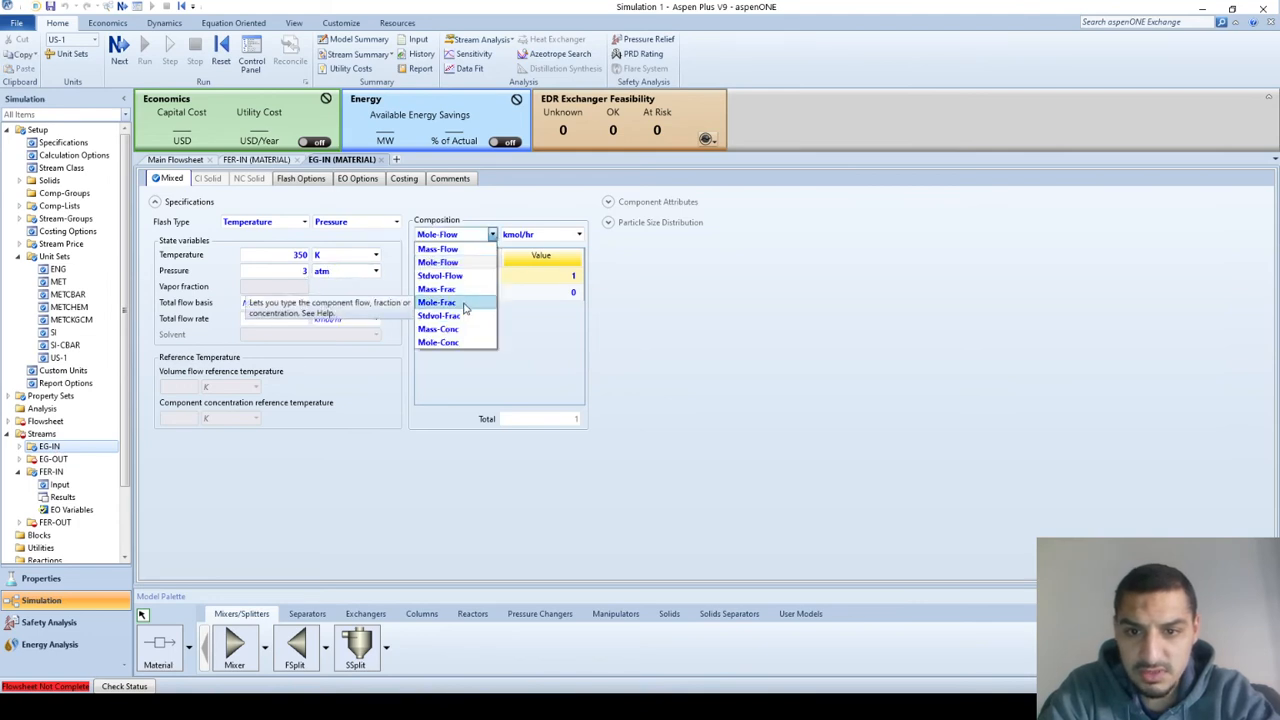
{"action": "left_click", "coordinate": [466, 289]}
{"action": "left_click", "coordinate": [537, 277]}
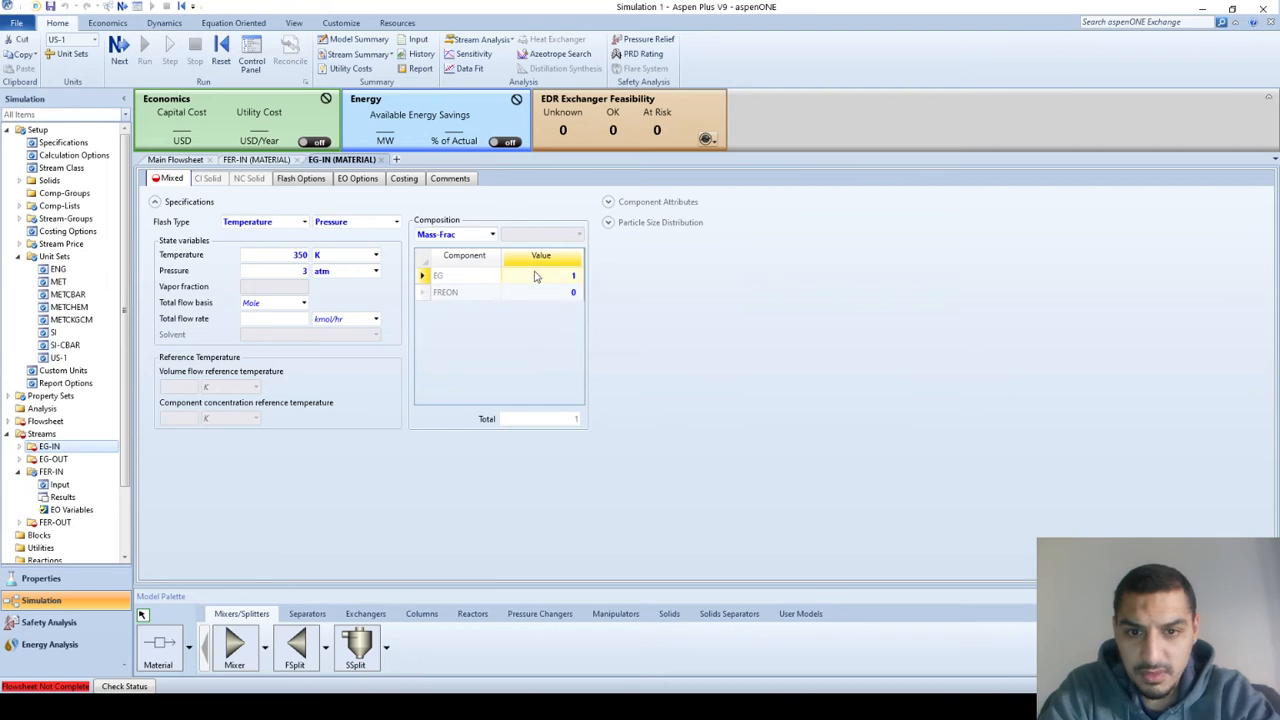
{"action": "key", "text": "Return"}
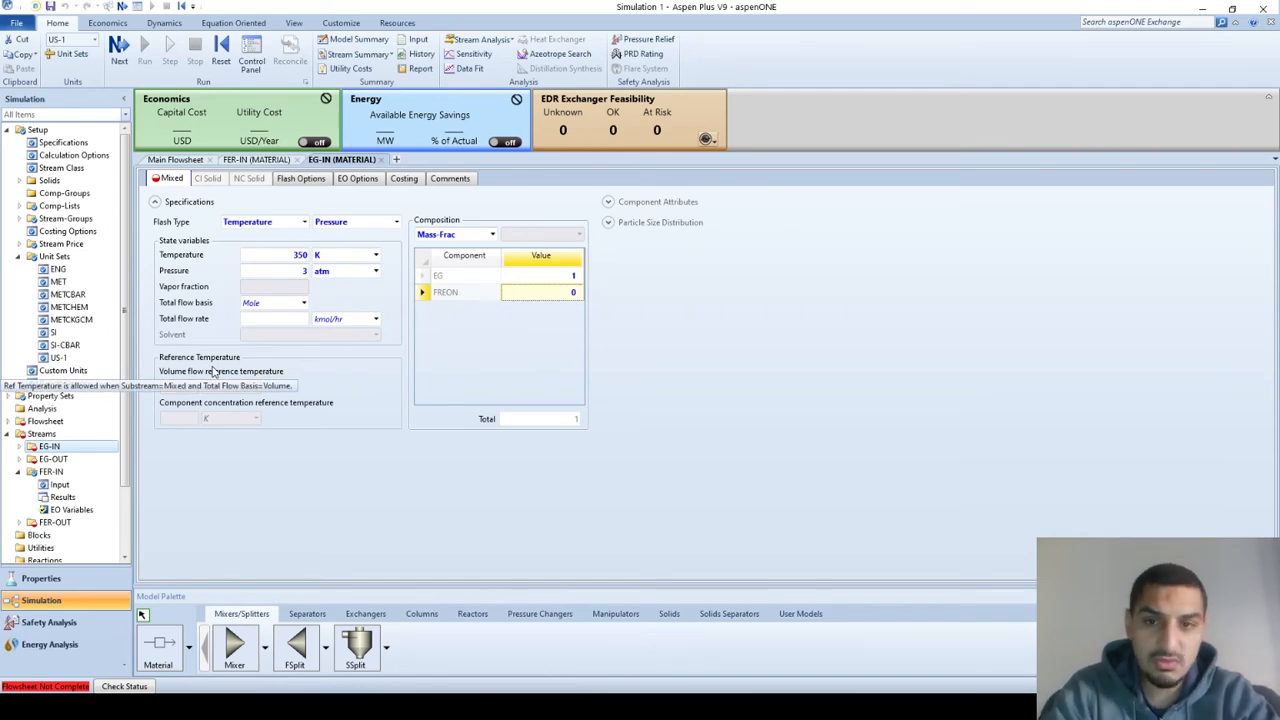
Place a Heater block with the round icon on the main flowsheet, between the FER-IN and FER-OUT streams.
{"action": "left_click", "coordinate": [178, 160]}
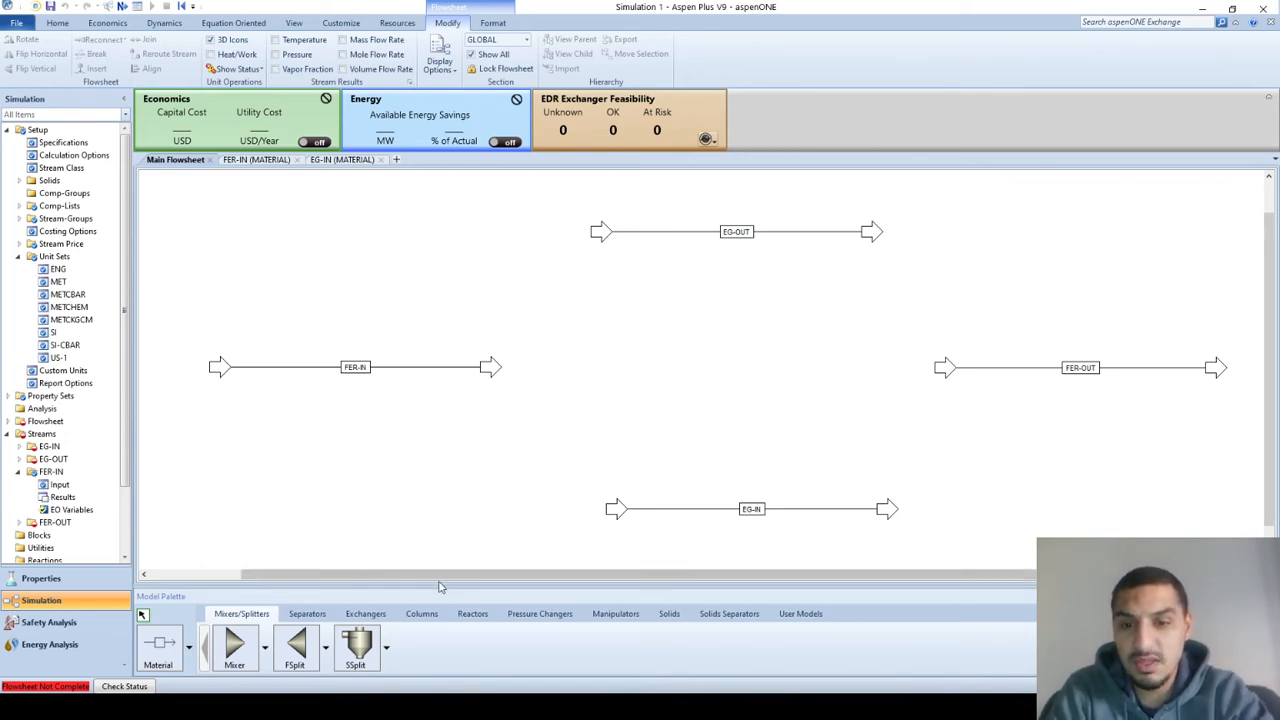
{"action": "left_click", "coordinate": [383, 615]}
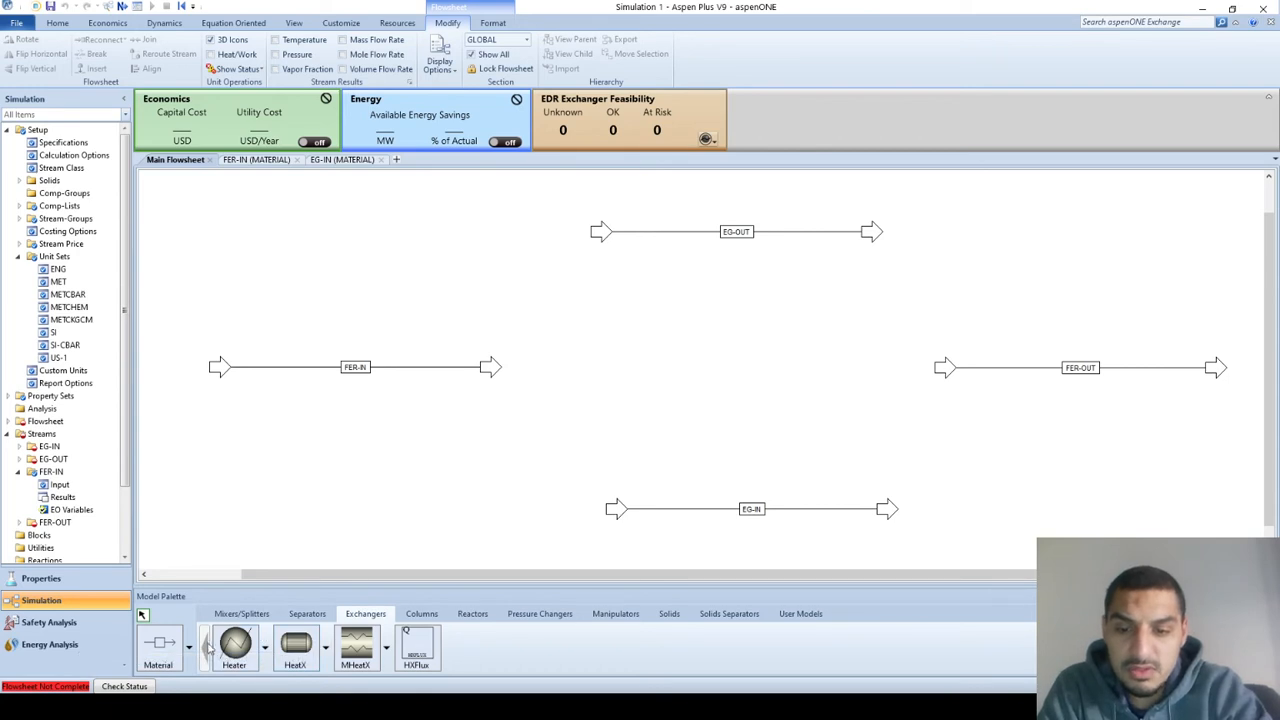
{"action": "left_click", "coordinate": [265, 645]}
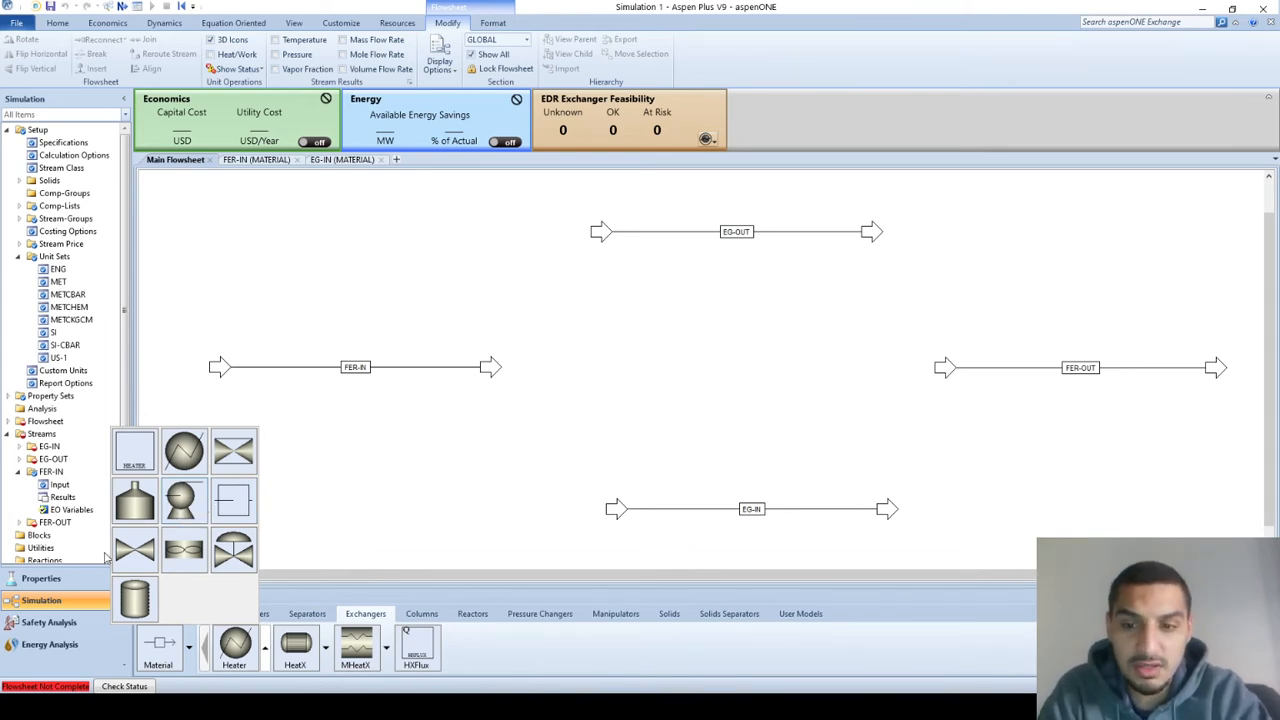
{"action": "left_click", "coordinate": [185, 455]}
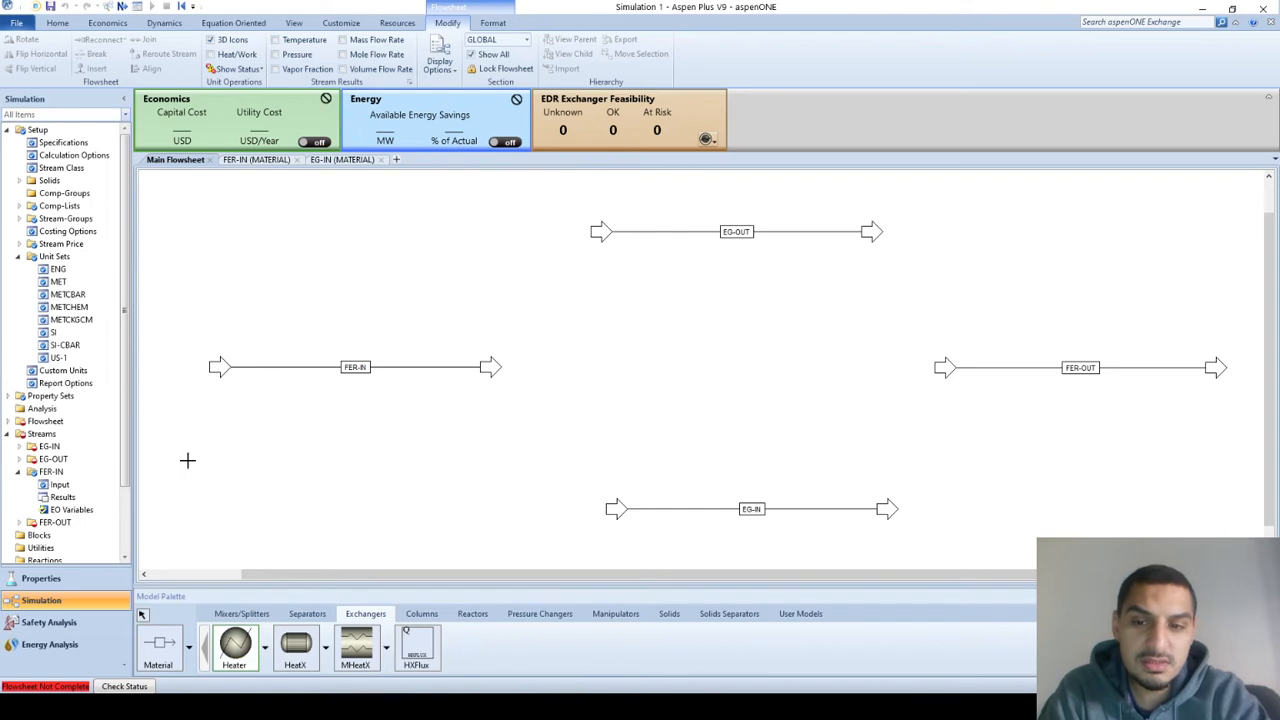
{"action": "left_click", "coordinate": [584, 342]}
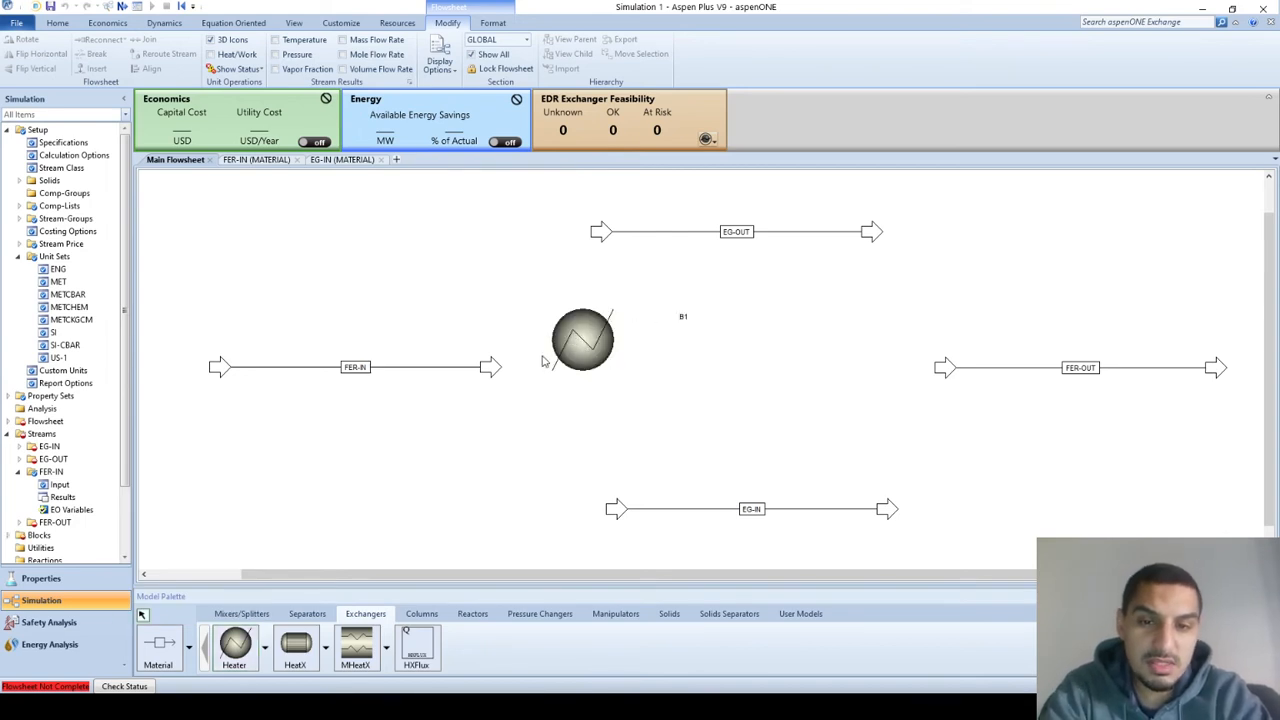
Try to connect the FER-IN stream to the heater's feed port, and view the heater's specifications form.
{"action": "left_click", "coordinate": [490, 369]}
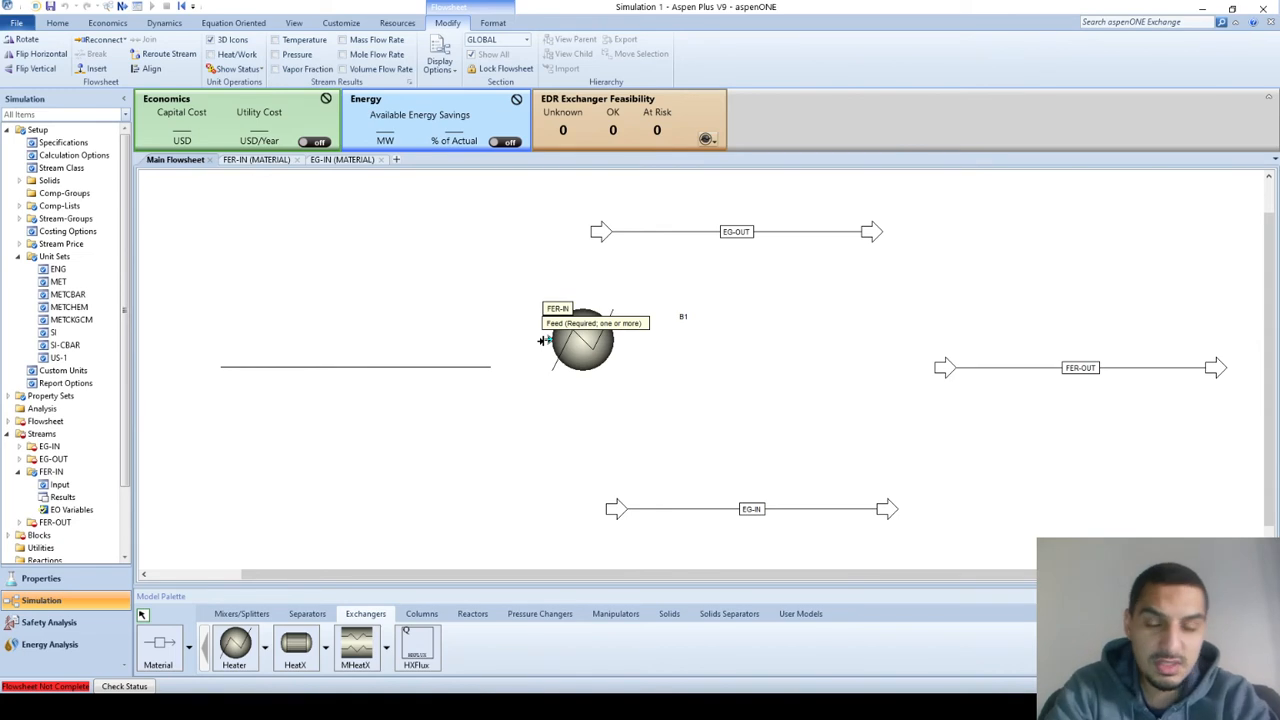
{"action": "left_click", "coordinate": [541, 340]}
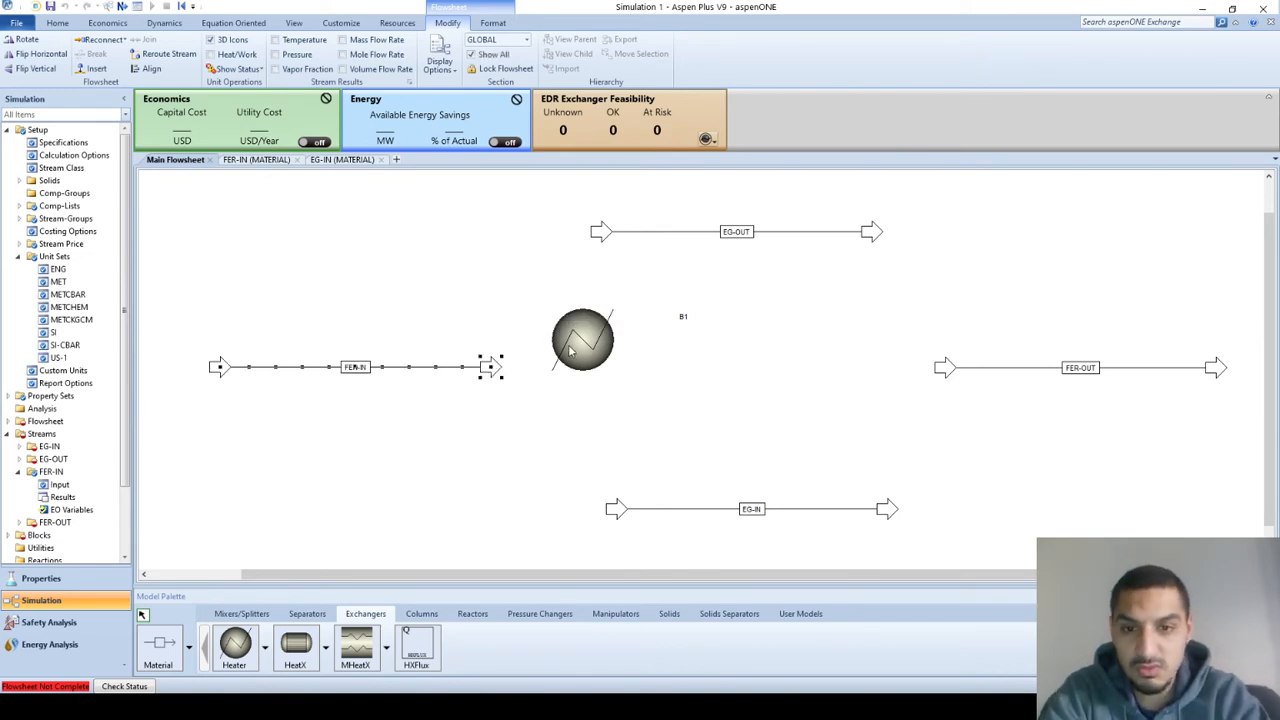
{"action": "left_click", "coordinate": [570, 350]}
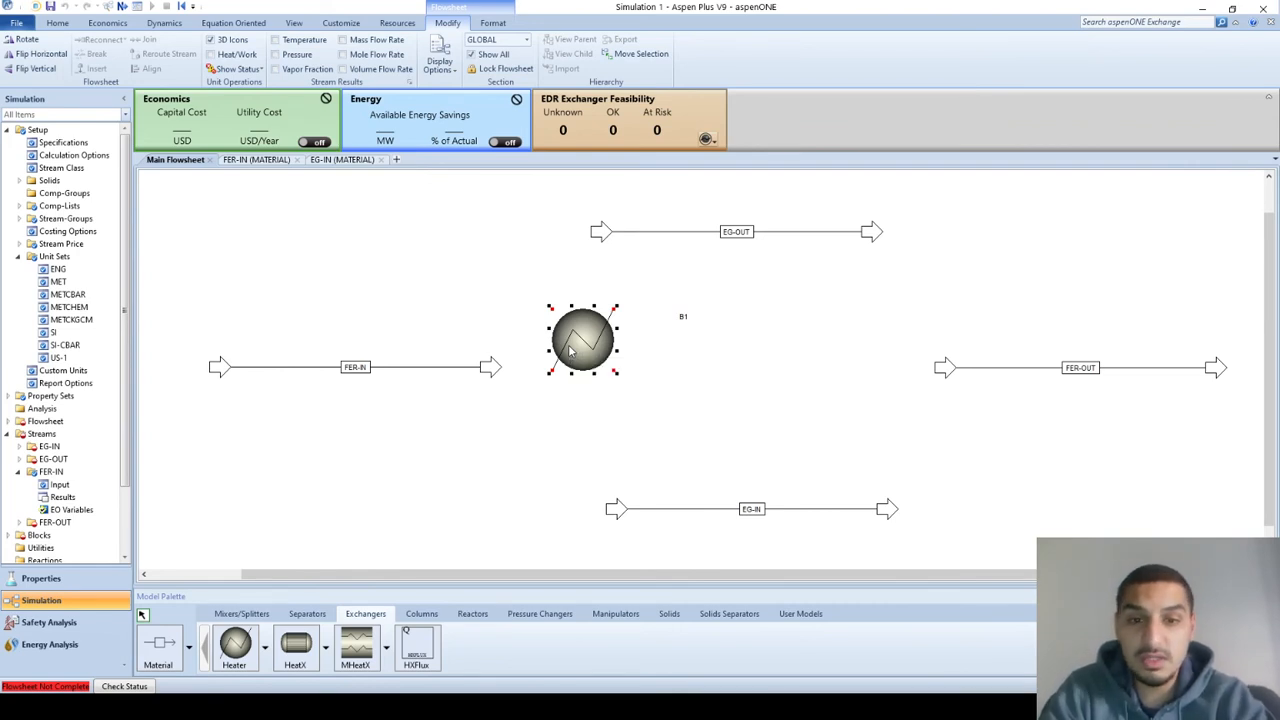
{"action": "double_click", "coordinate": [570, 350]}
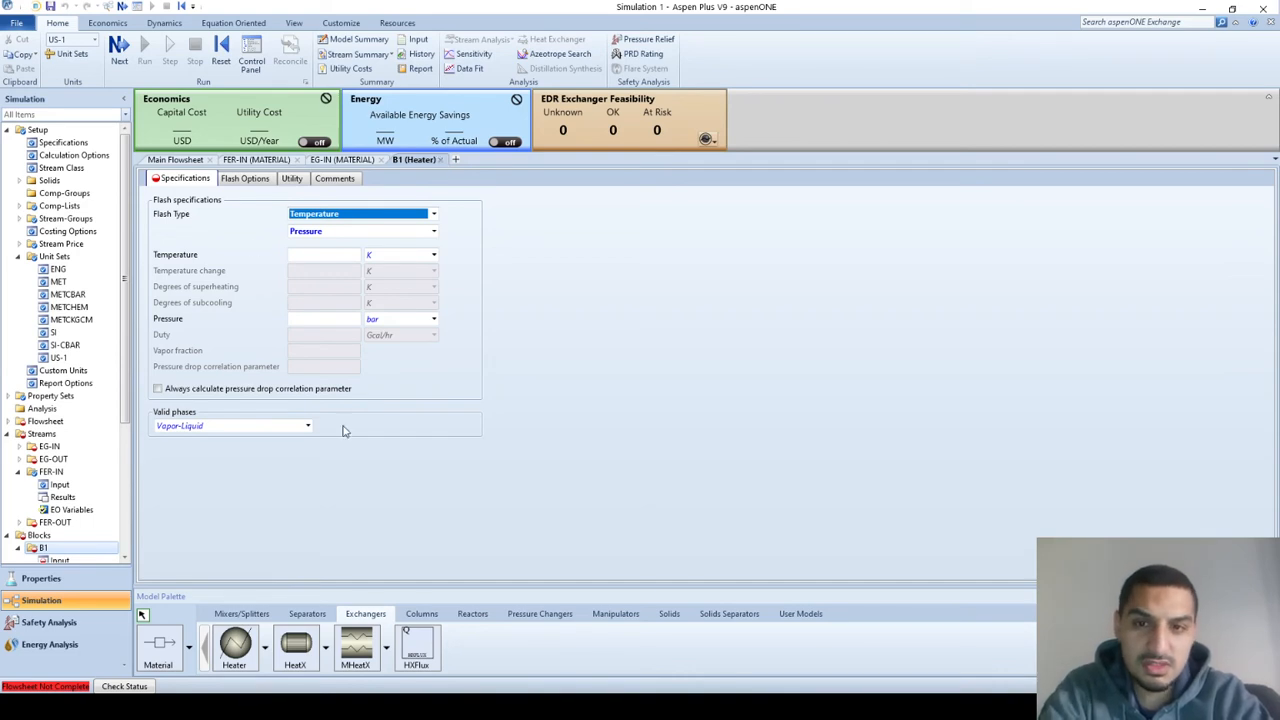
{"action": "left_click", "coordinate": [444, 160]}
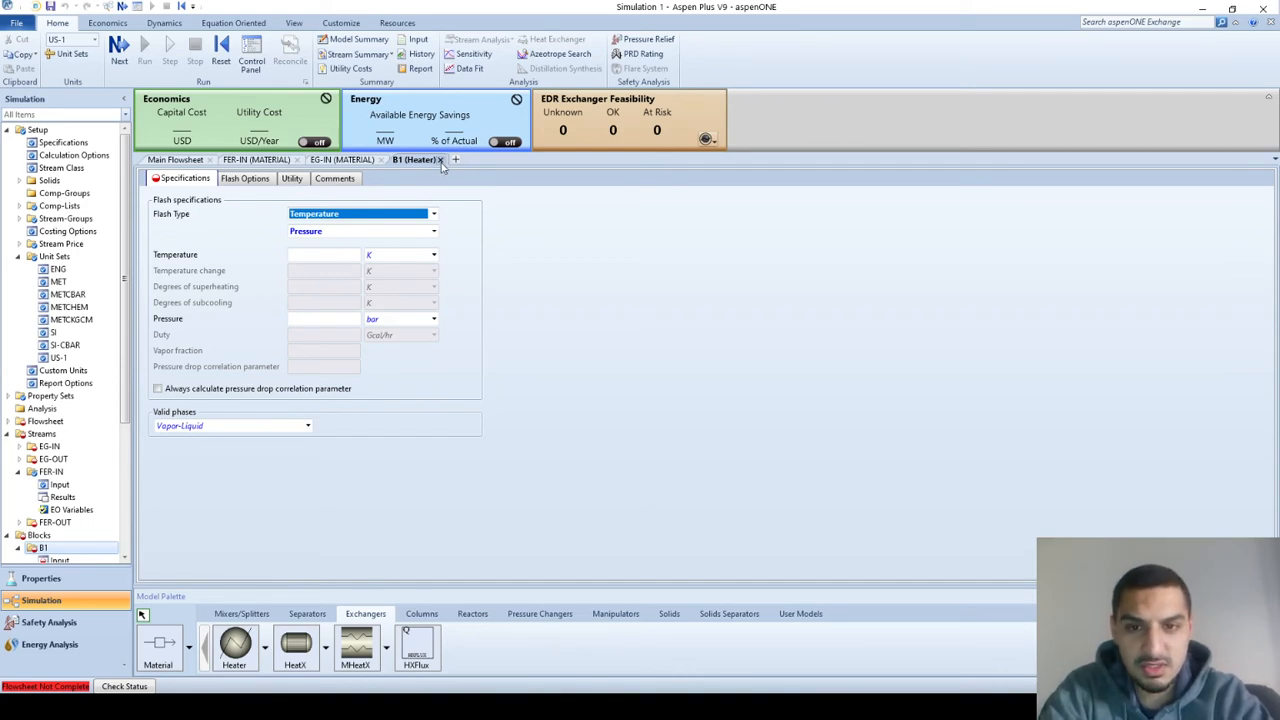
Delete the Heater block from the flowsheet.
{"action": "left_click_drag", "start_coordinate": [651, 286], "coordinate": [510, 452]}
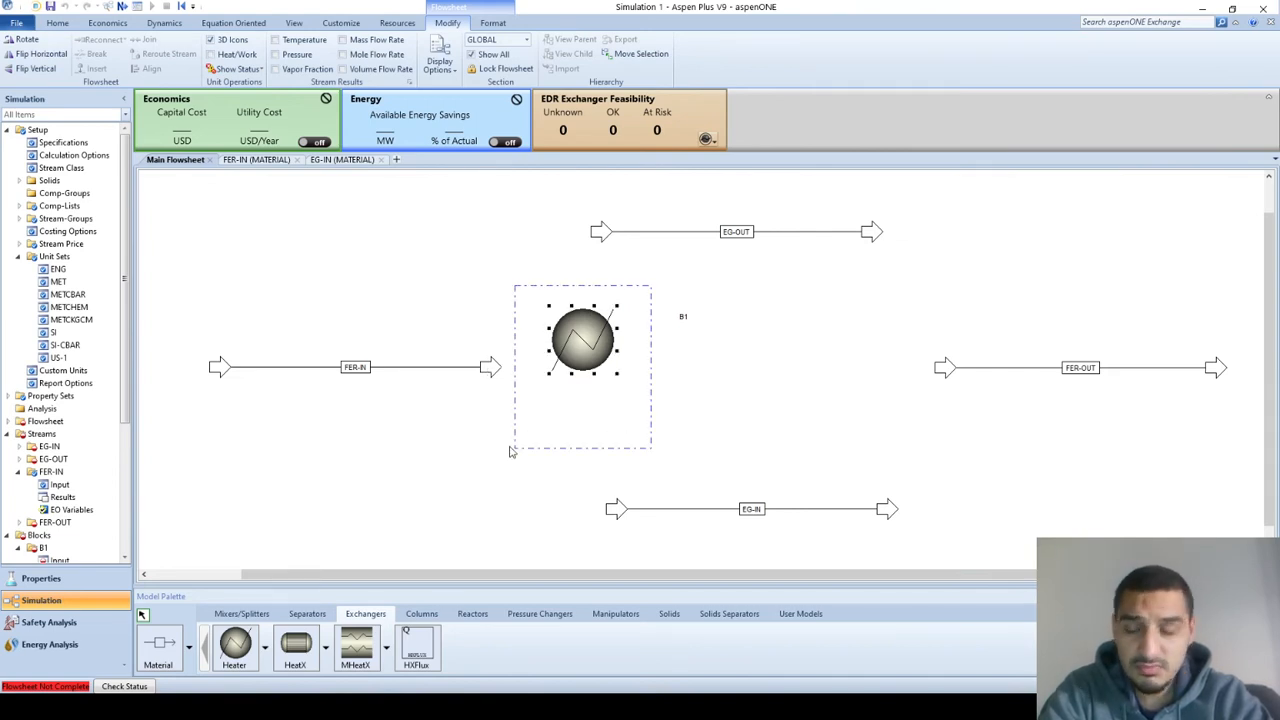
{"action": "key", "text": "Delete"}
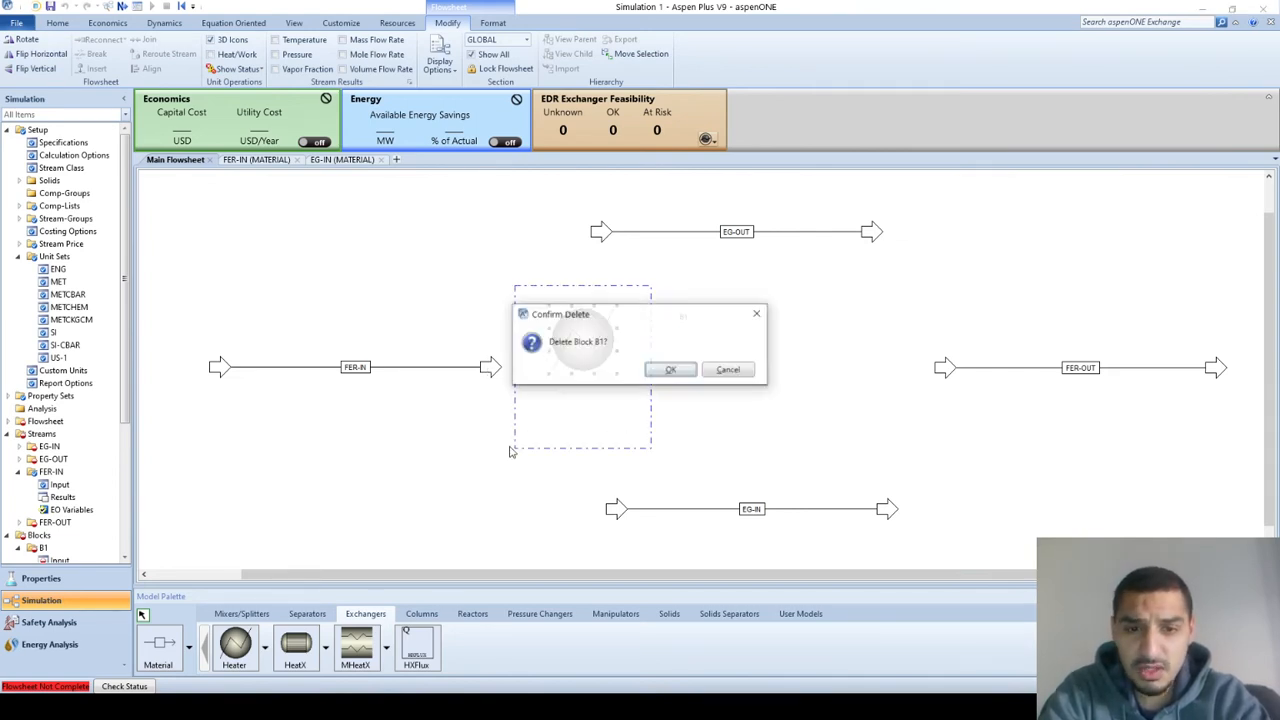
{"action": "key", "text": "Return"}
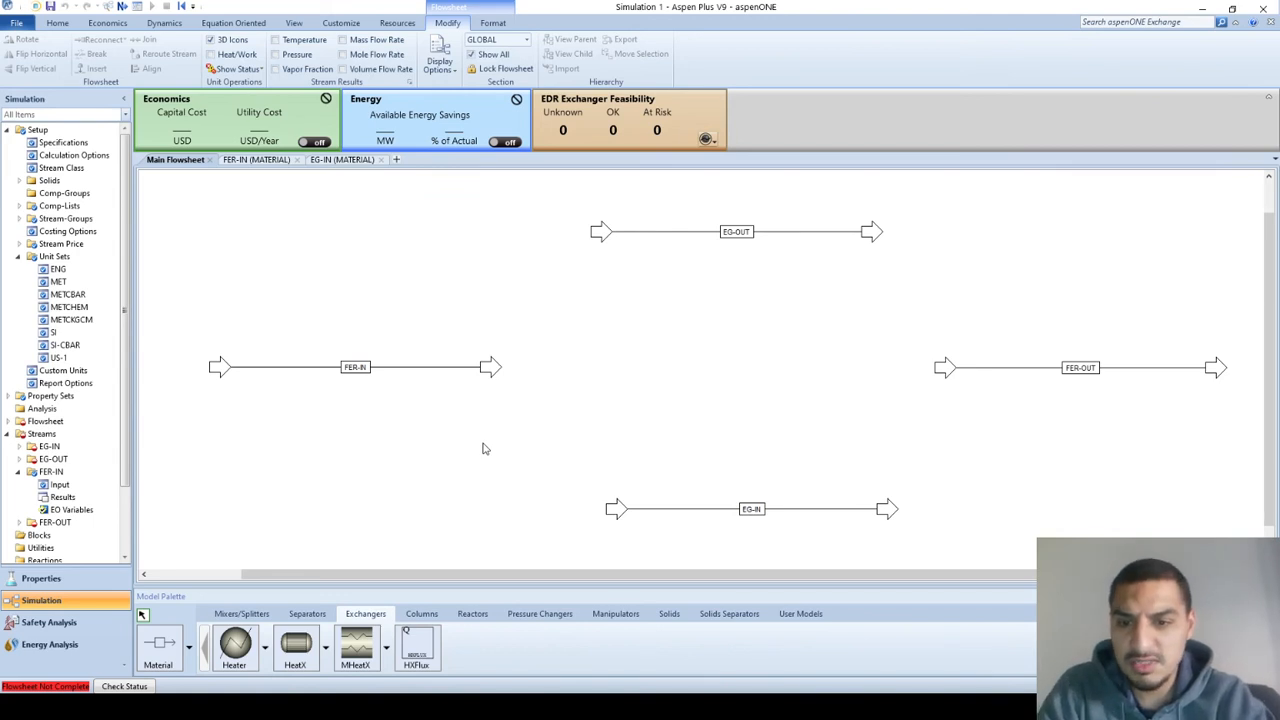
Look over the available HeatX exchanger models and consult the shell and tube heat exchanger problem statement.
{"action": "left_click", "coordinate": [326, 647]}
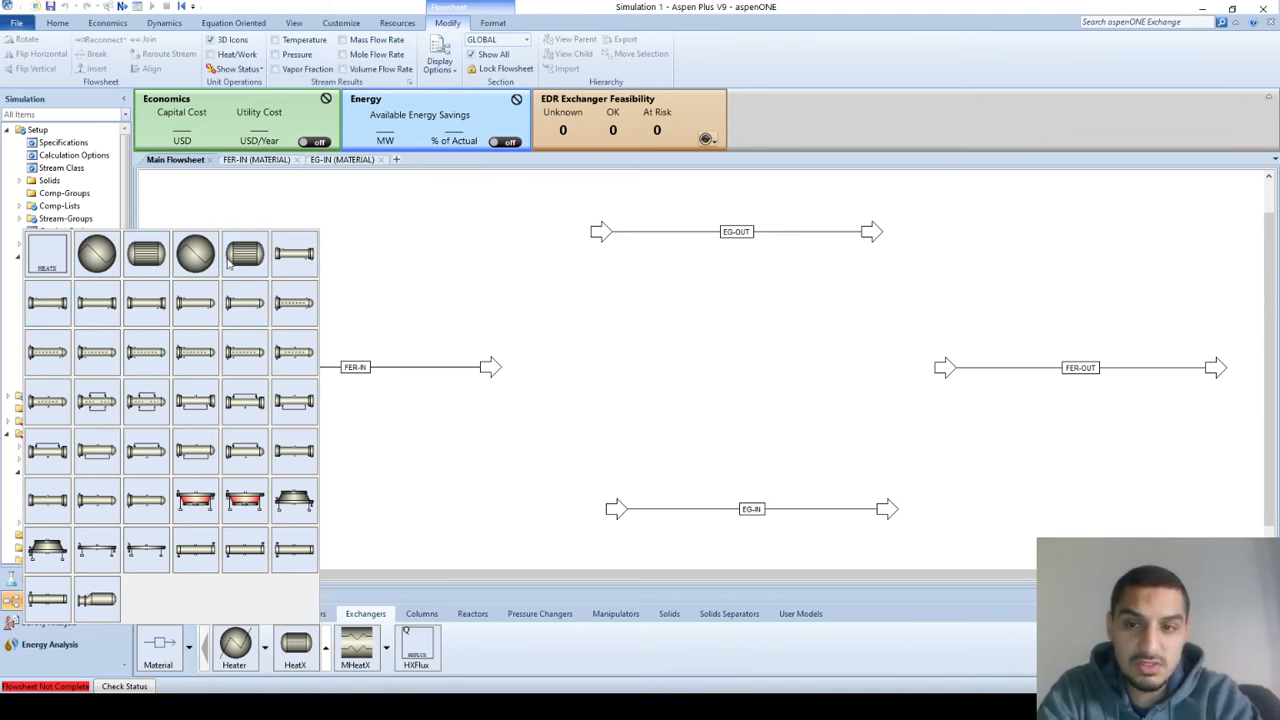
{"action": "left_click", "coordinate": [580, 397]}
{"action": "key", "text": "alt+Tab"}
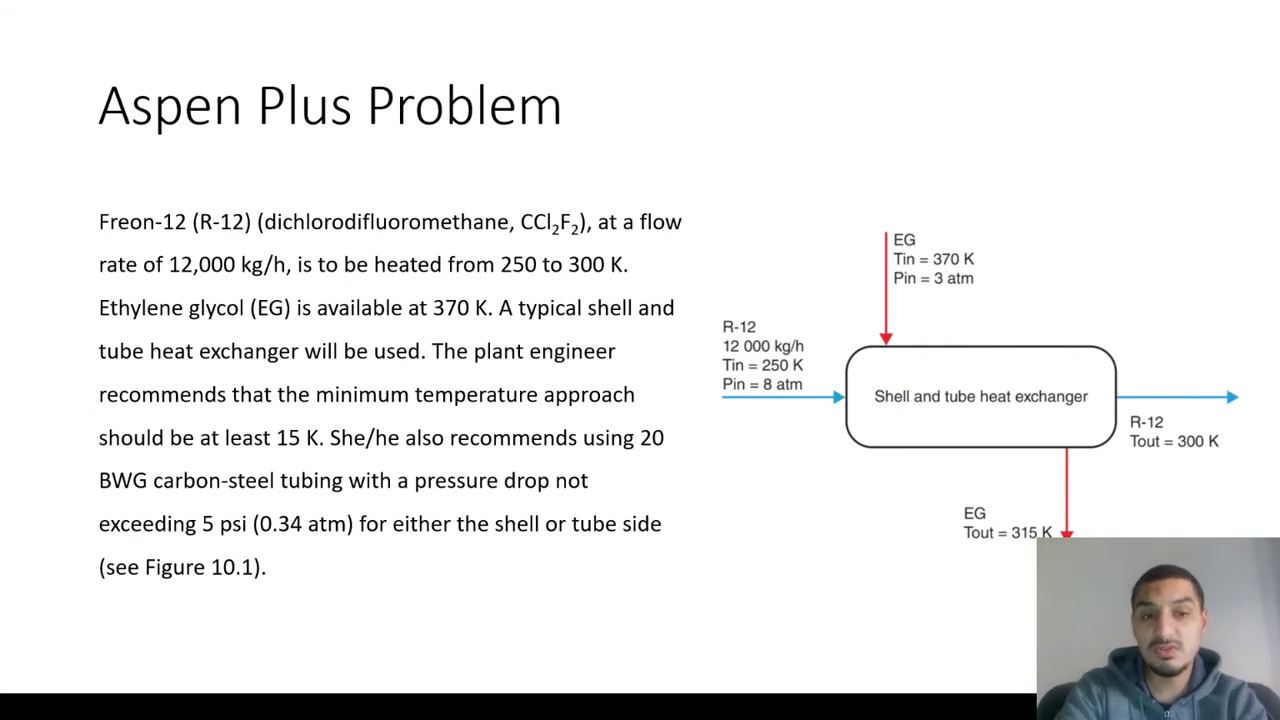
{"action": "key", "text": "alt+Tab"}
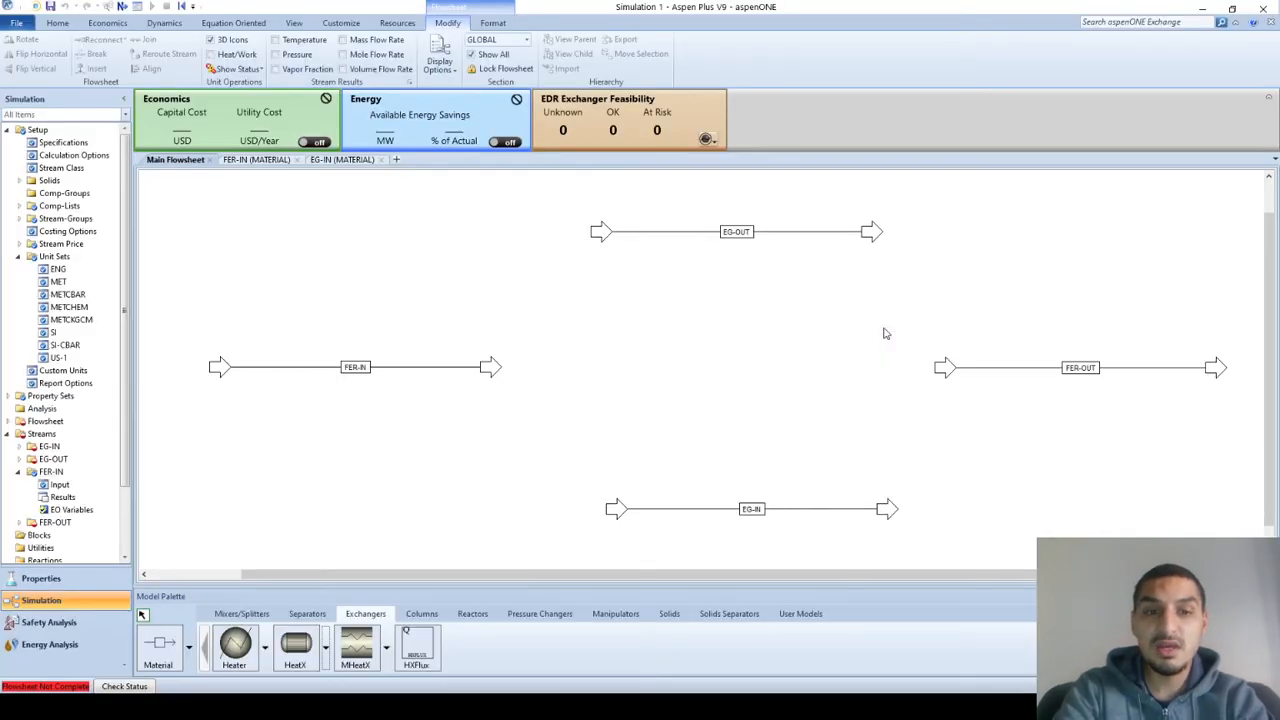
Review the pure component scalar parameters of EG and FREON in the Properties environment.
{"action": "left_click", "coordinate": [45, 580]}
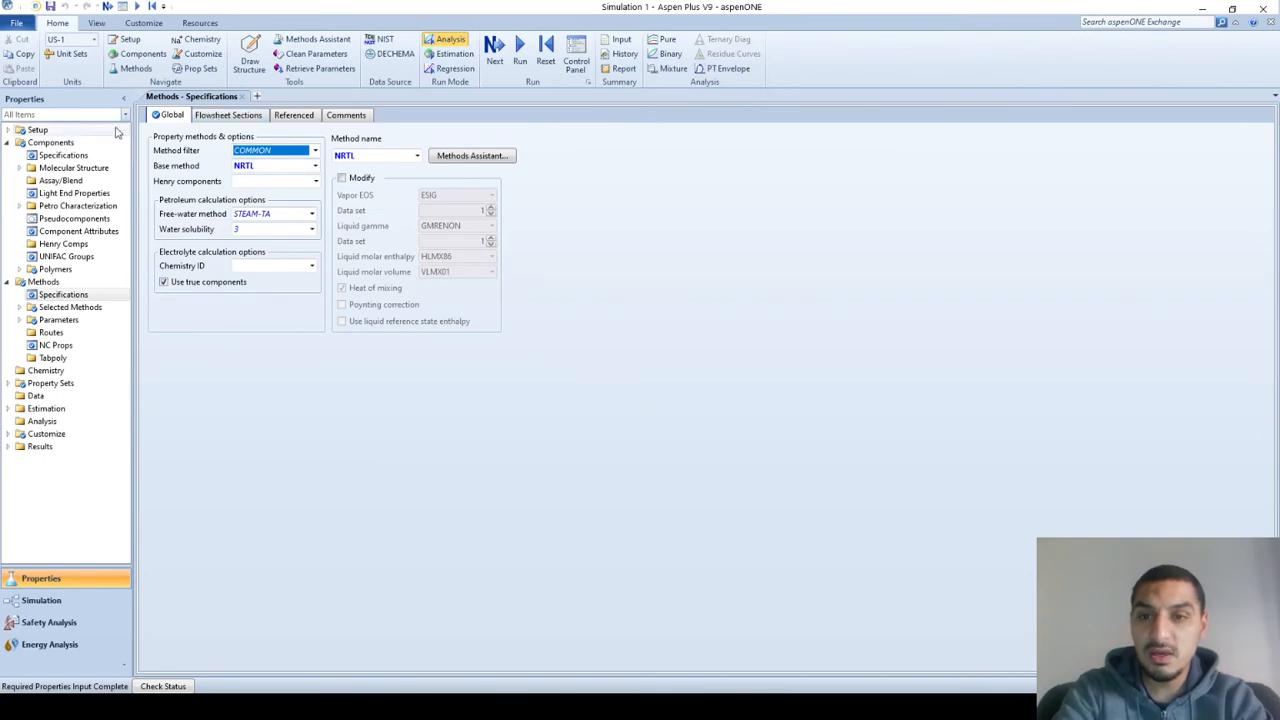
{"action": "left_click", "coordinate": [62, 143]}
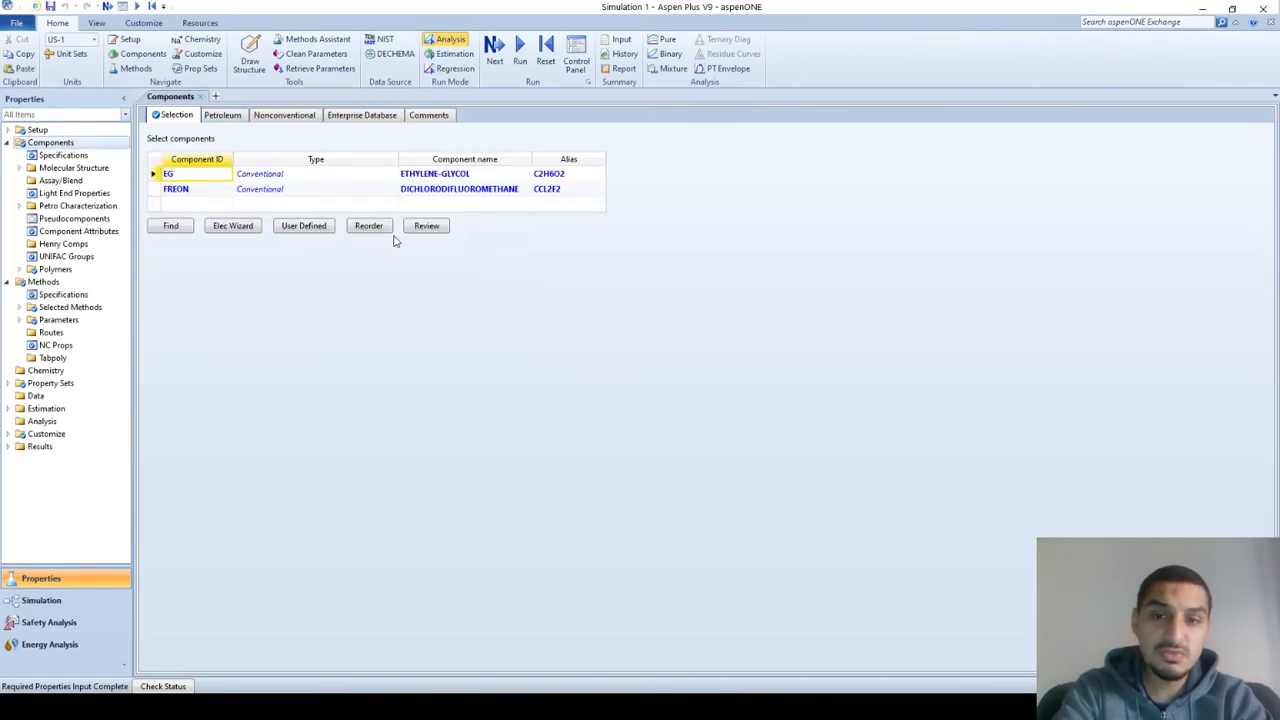
{"action": "left_click", "coordinate": [436, 230]}
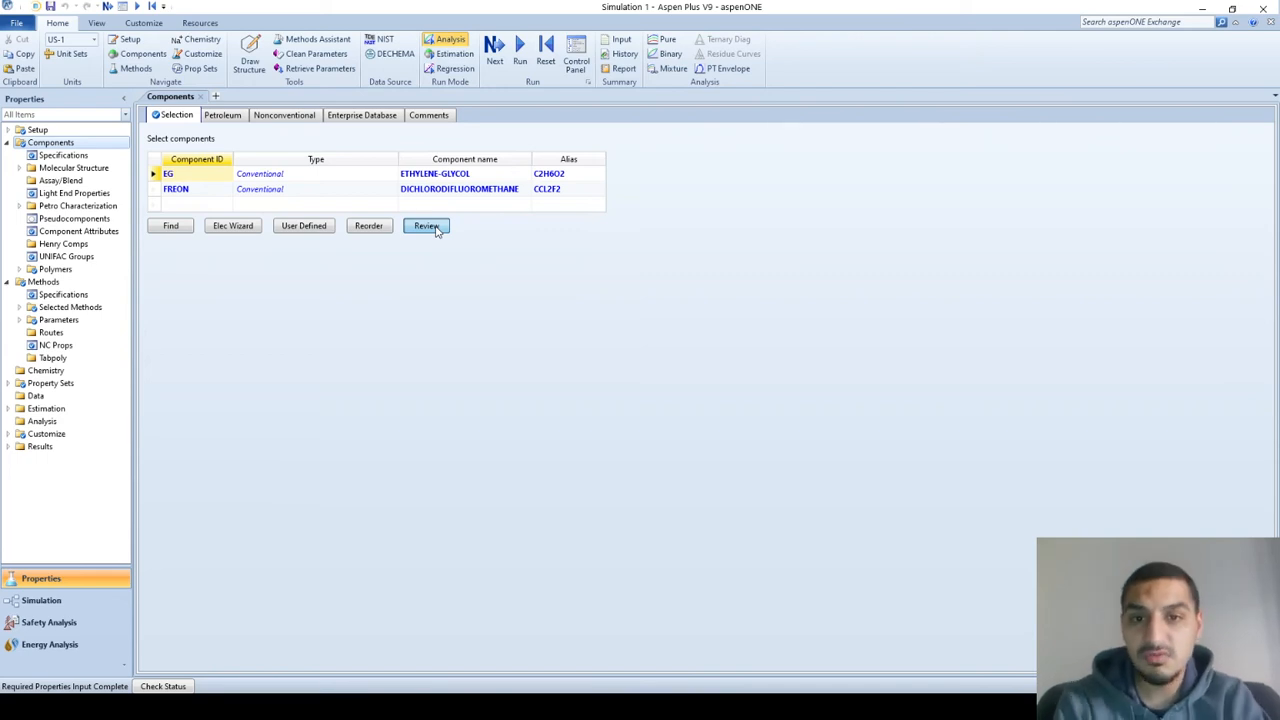
{"action": "left_click", "coordinate": [436, 228]}
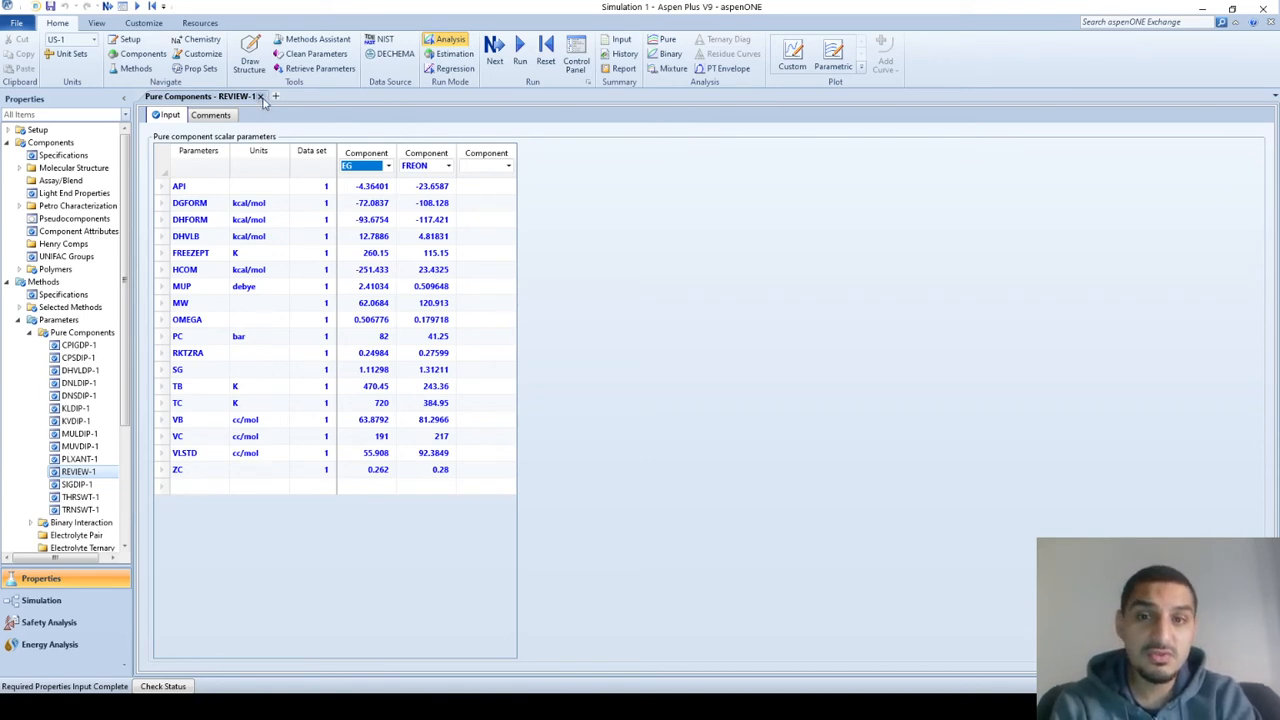
{"action": "left_click", "coordinate": [260, 97]}
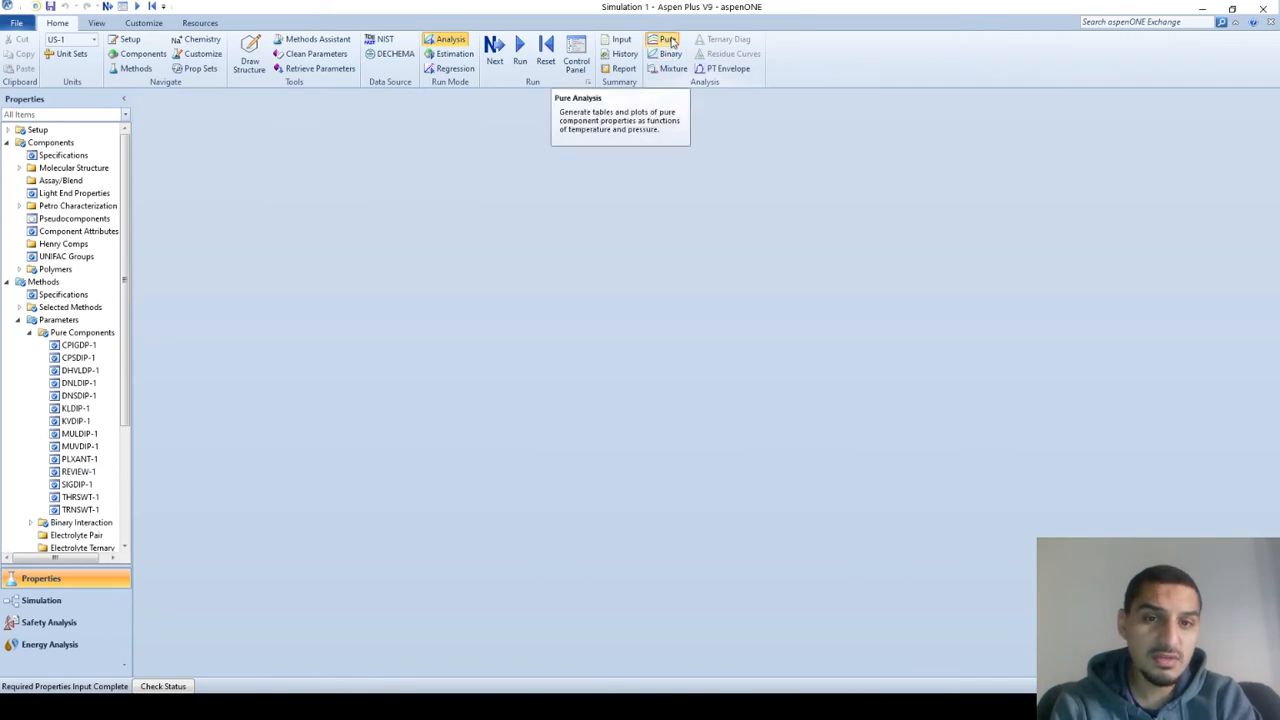
Create a Pure property analysis with EG and FREON as the selected components.
{"action": "left_click", "coordinate": [669, 40]}
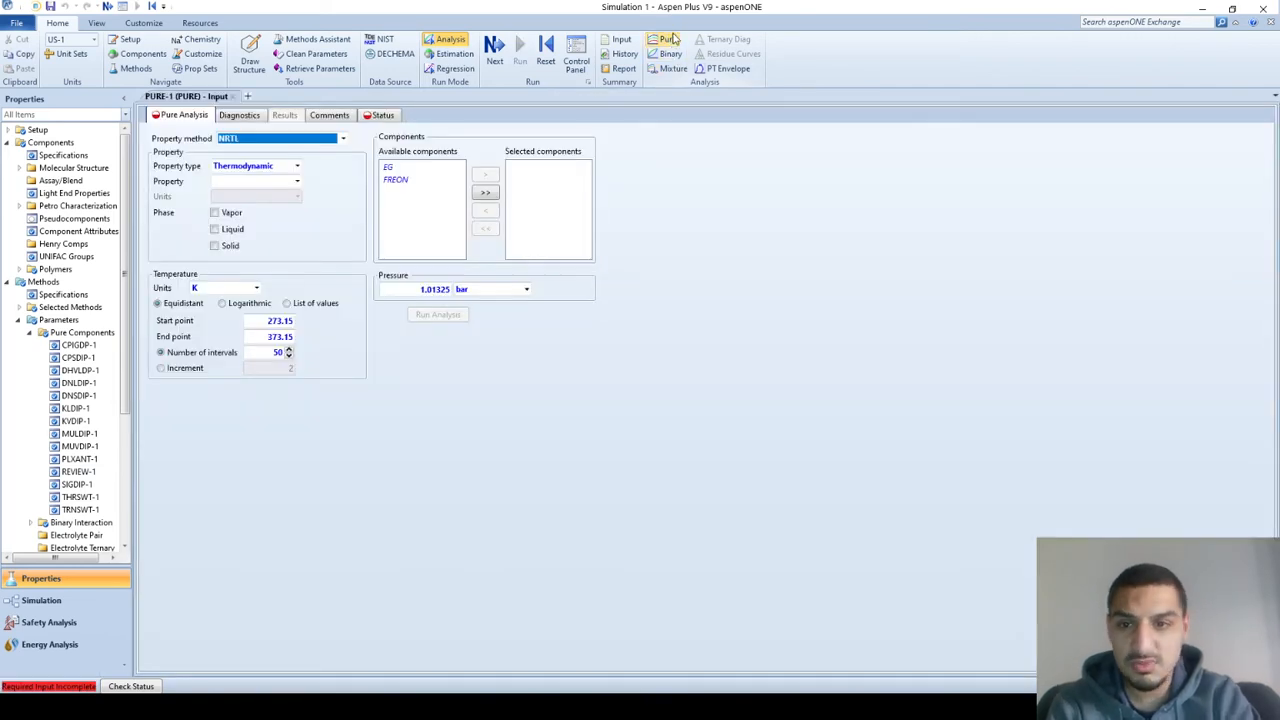
{"action": "double_click", "coordinate": [414, 169]}
{"action": "double_click", "coordinate": [400, 168]}
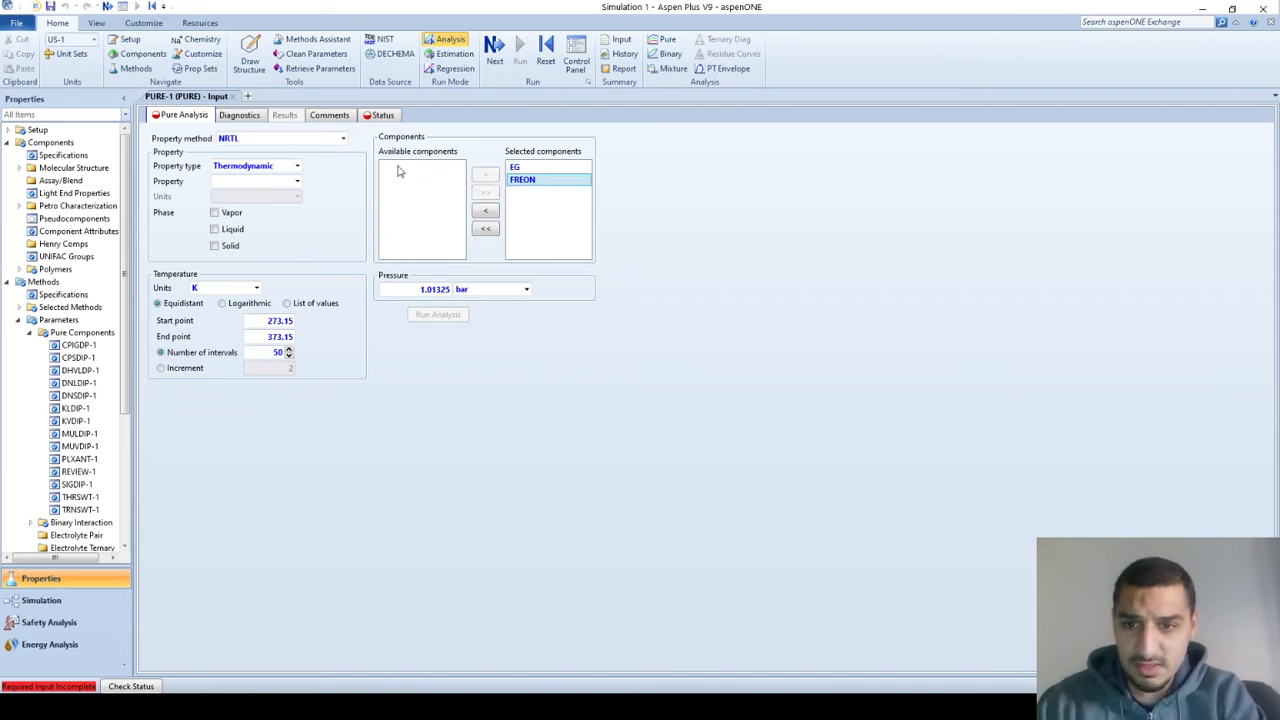
Choose the Transport property MU for the pure analysis and run it to plot viscosity against temperature.
{"action": "left_click", "coordinate": [279, 163]}
{"action": "left_click", "coordinate": [257, 168]}
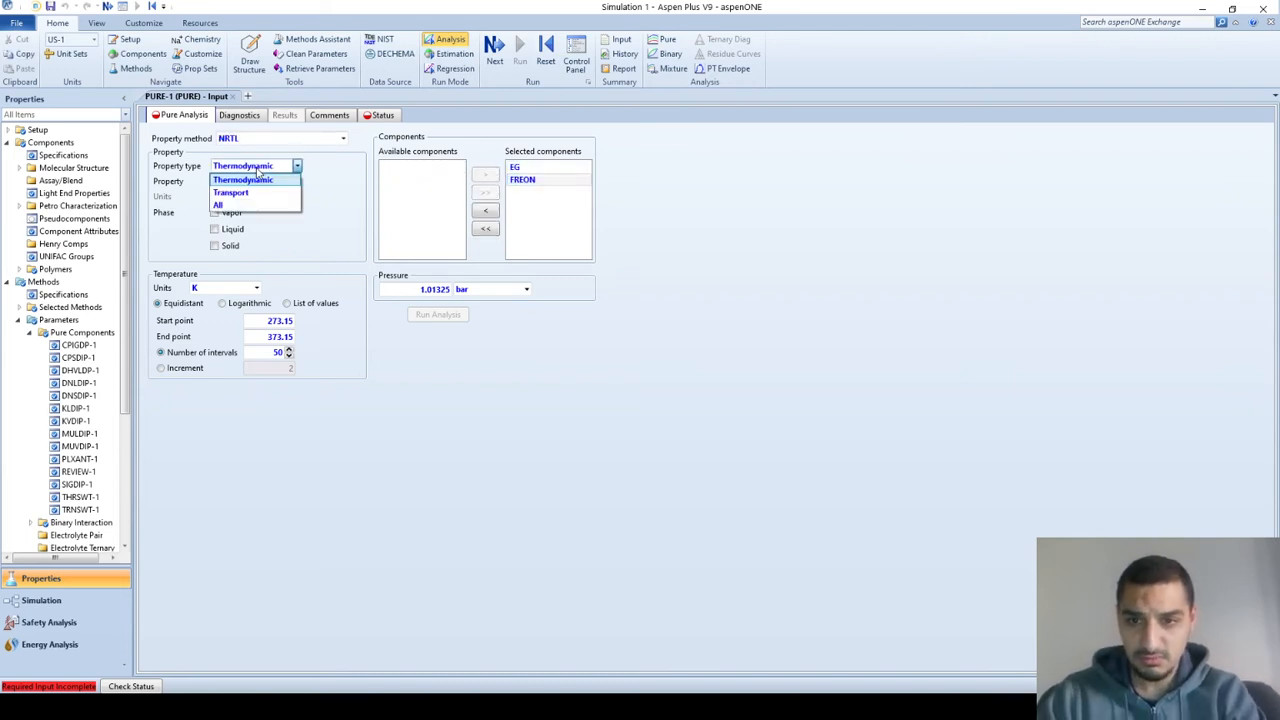
{"action": "left_click", "coordinate": [238, 191]}
{"action": "left_click", "coordinate": [237, 186]}
{"action": "left_click", "coordinate": [237, 188]}
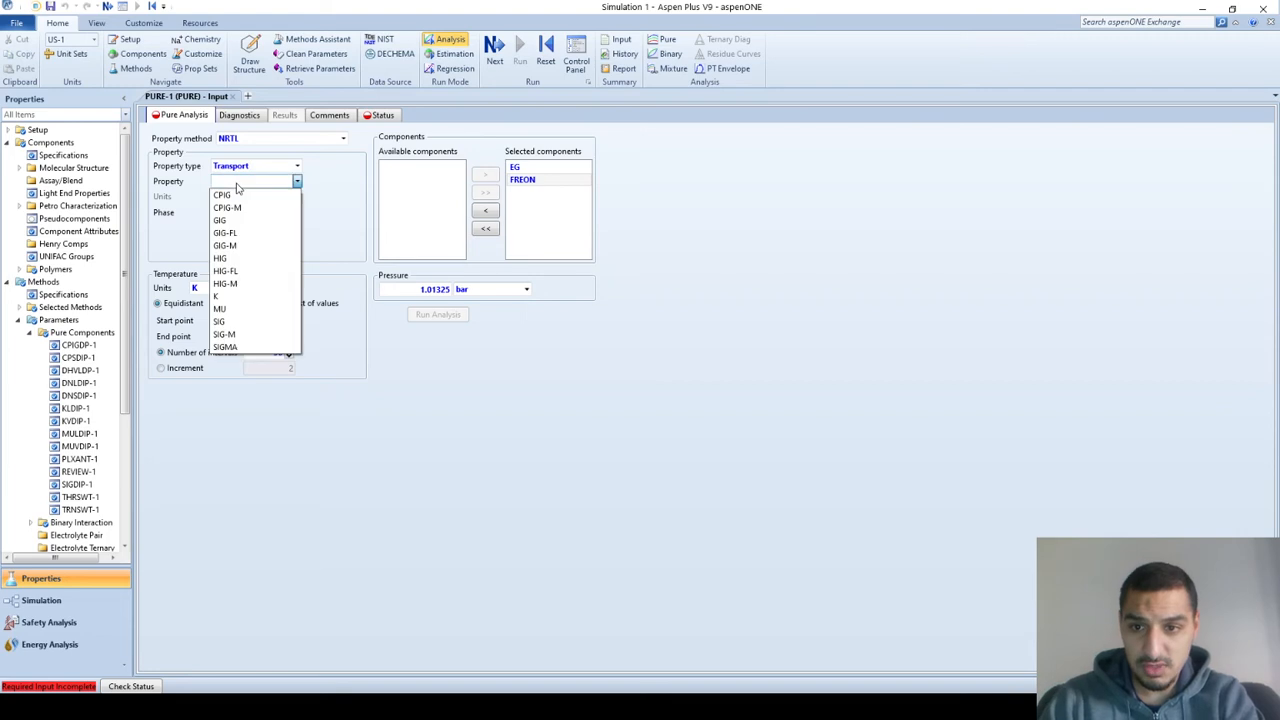
{"action": "left_click", "coordinate": [236, 310]}
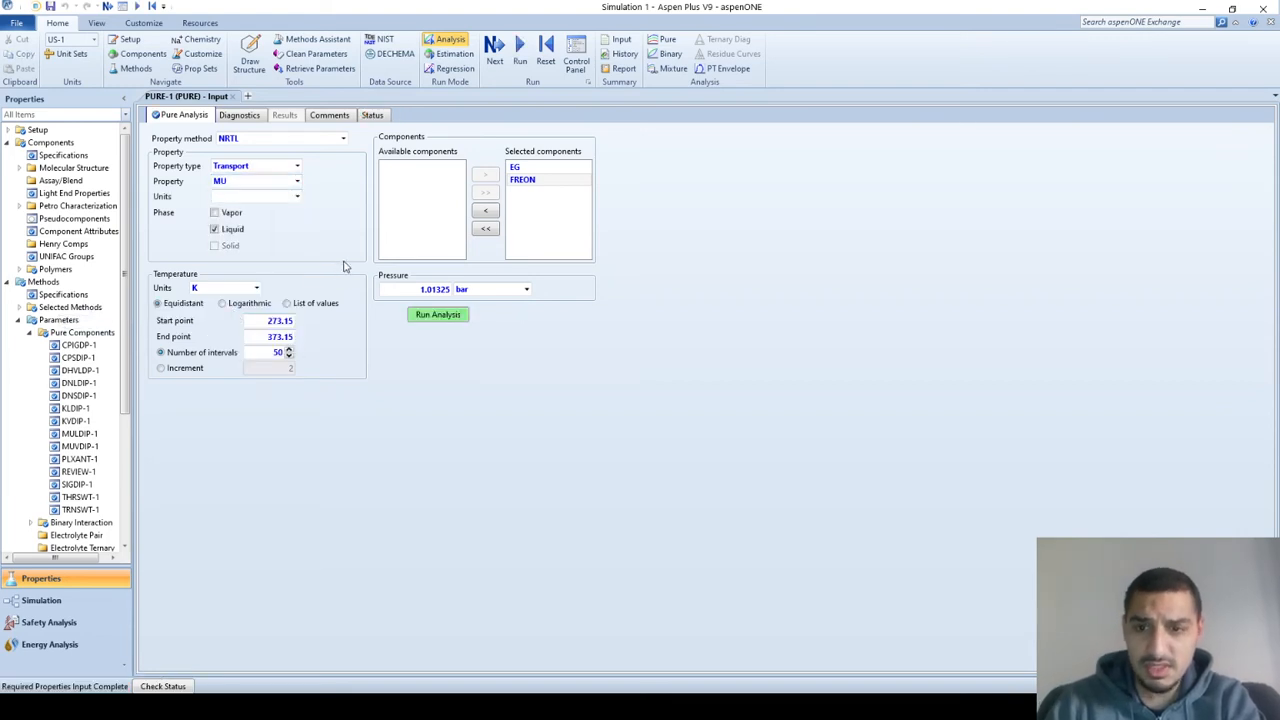
{"action": "left_click", "coordinate": [445, 318]}
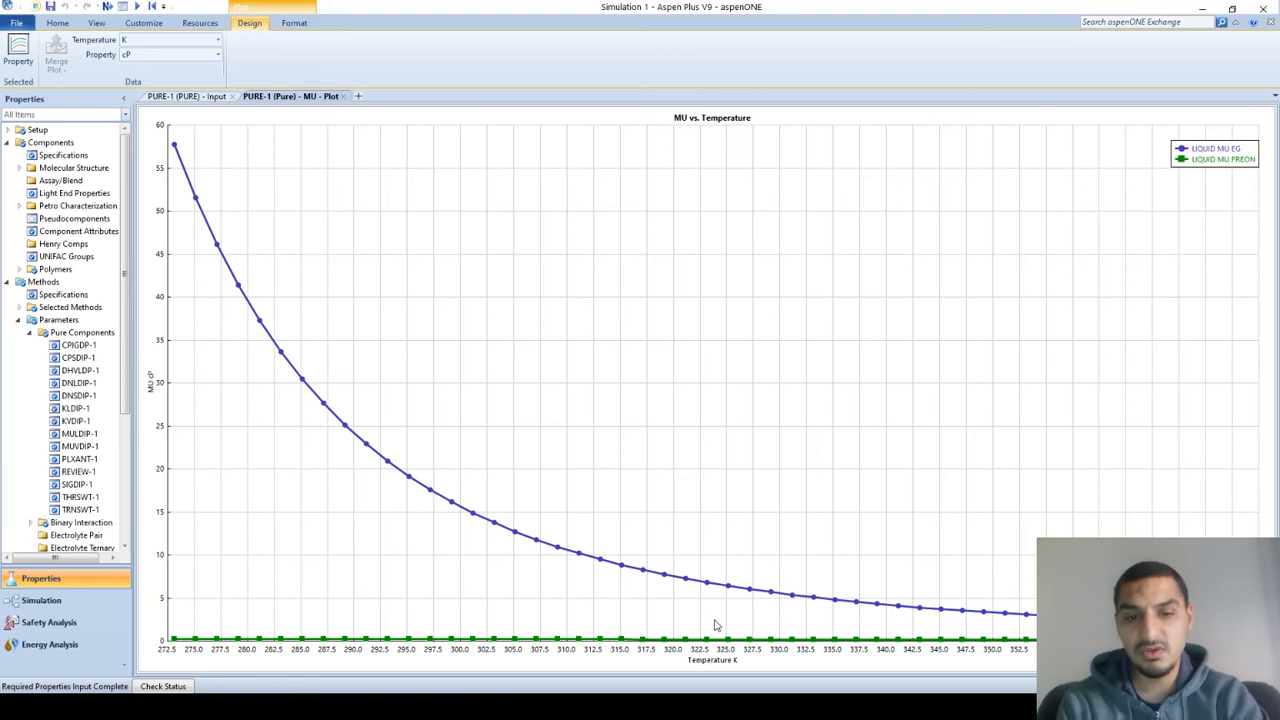
Close the MU viscosity plot and consult the Freon-12 and ethylene glycol heat exchanger problem statement.
{"action": "left_click", "coordinate": [343, 96]}
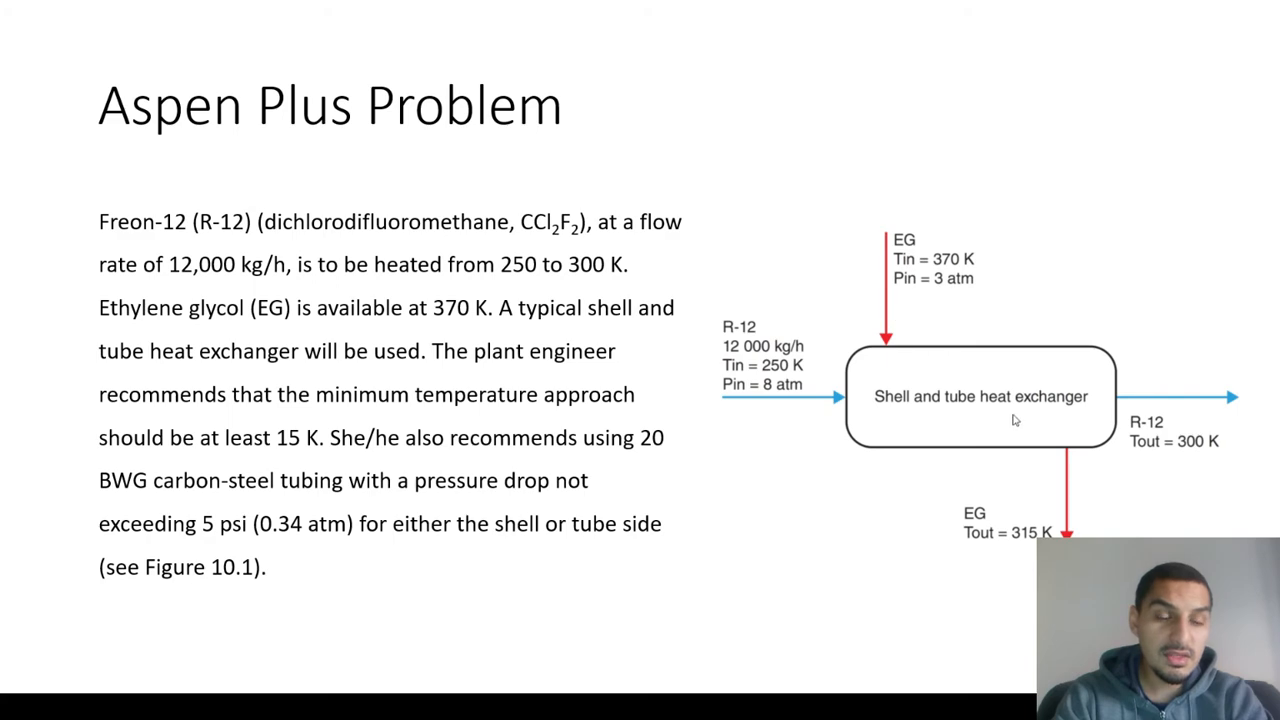
{"action": "key", "text": "alt+Tab"}
{"action": "key", "text": "alt+Tab"}
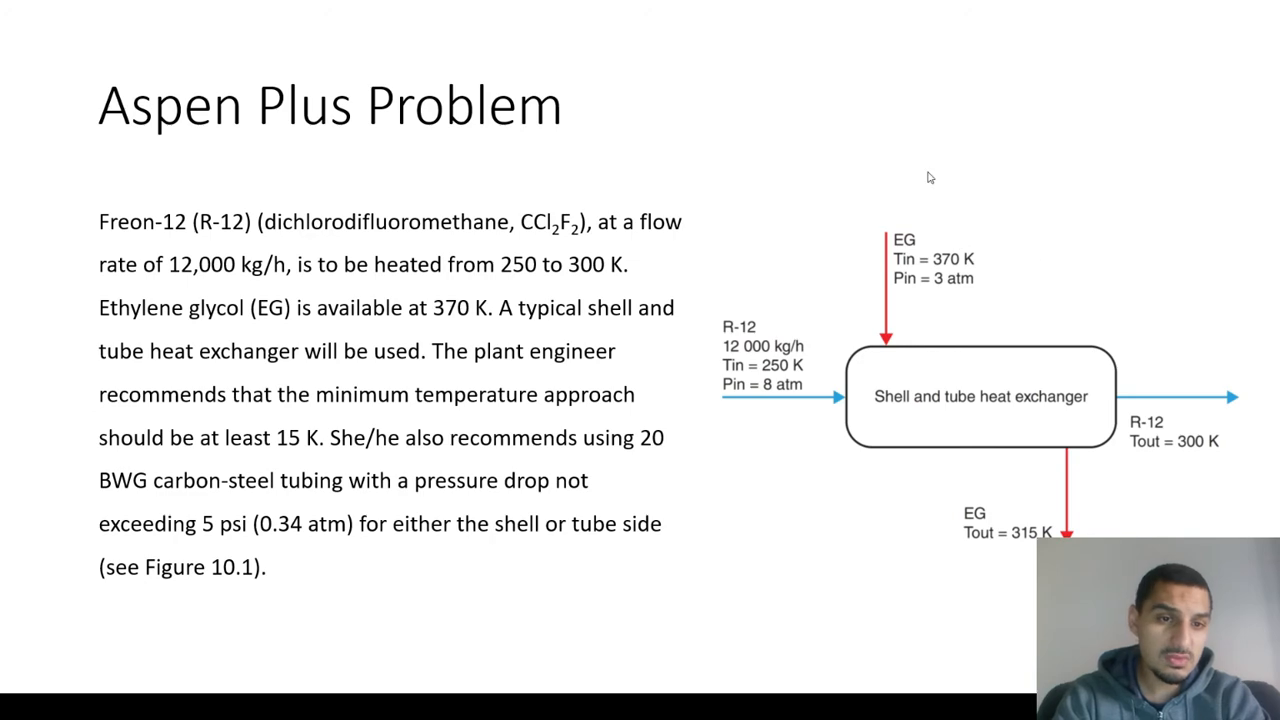
{"action": "key", "text": "alt+Tab"}
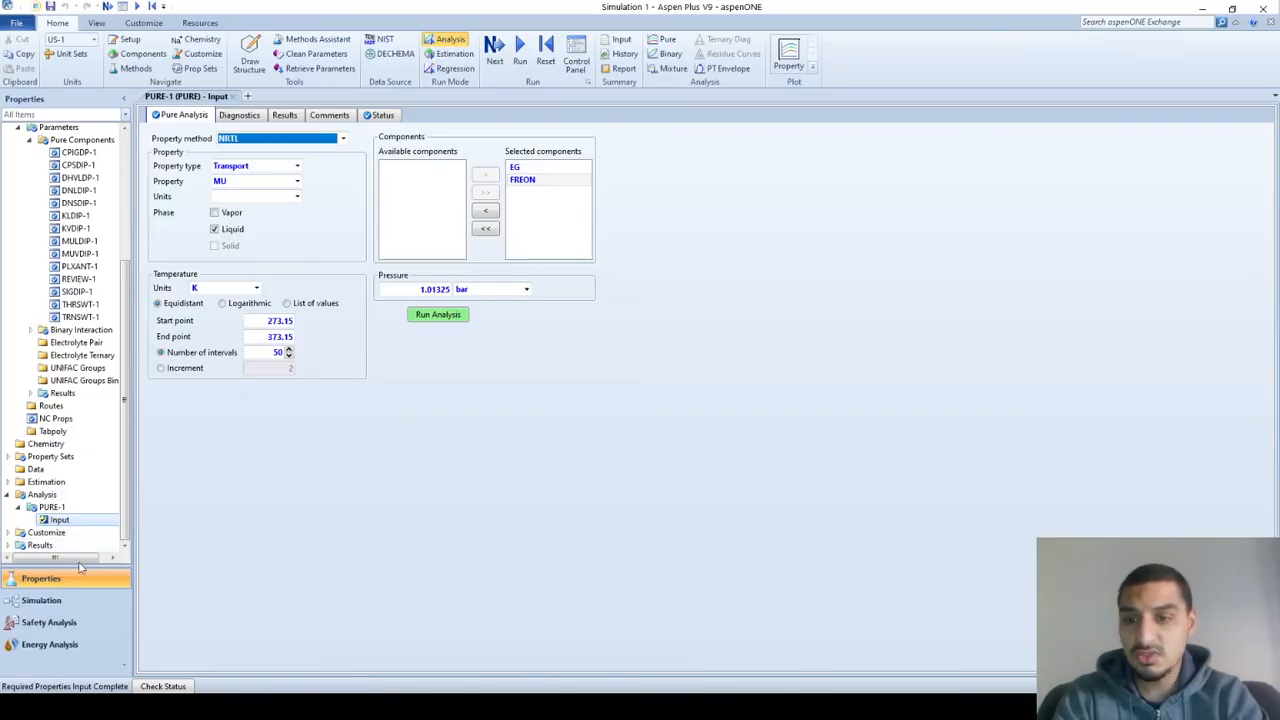
Place a HeatX exchanger block in the middle of the simulation flowsheet, between the four material streams.
{"action": "left_click", "coordinate": [55, 599]}
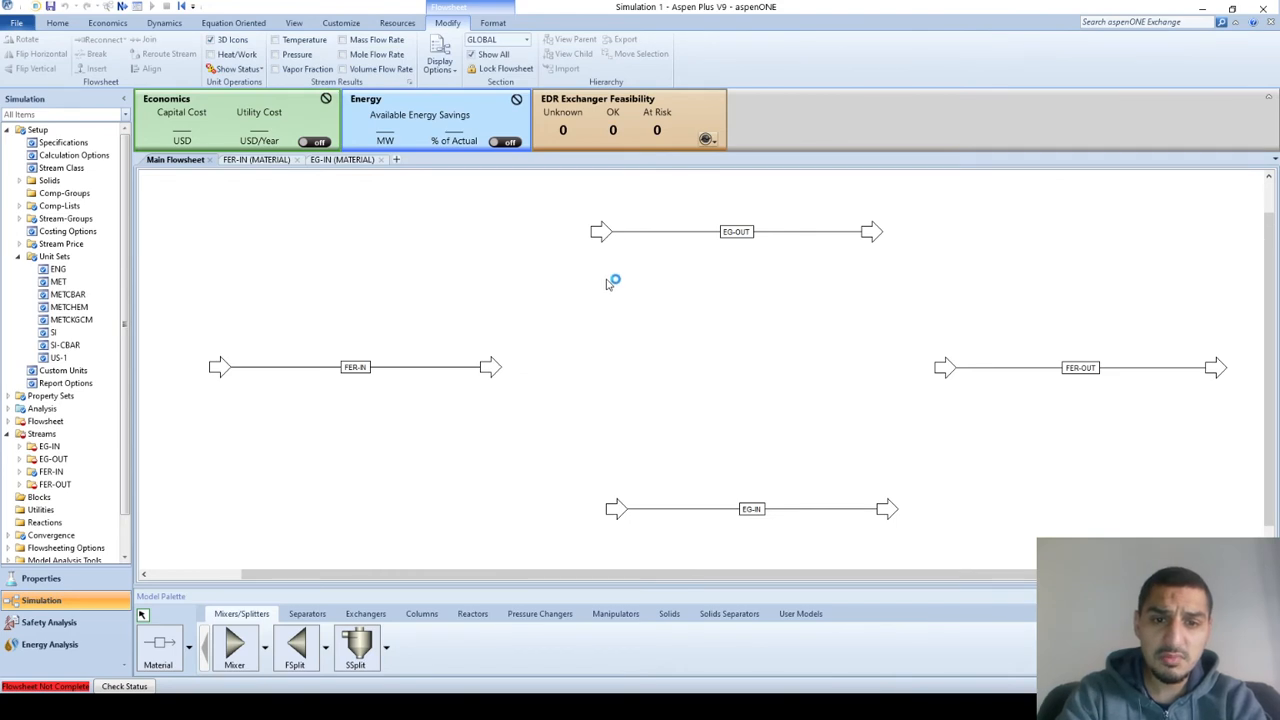
{"action": "left_click", "coordinate": [368, 614]}
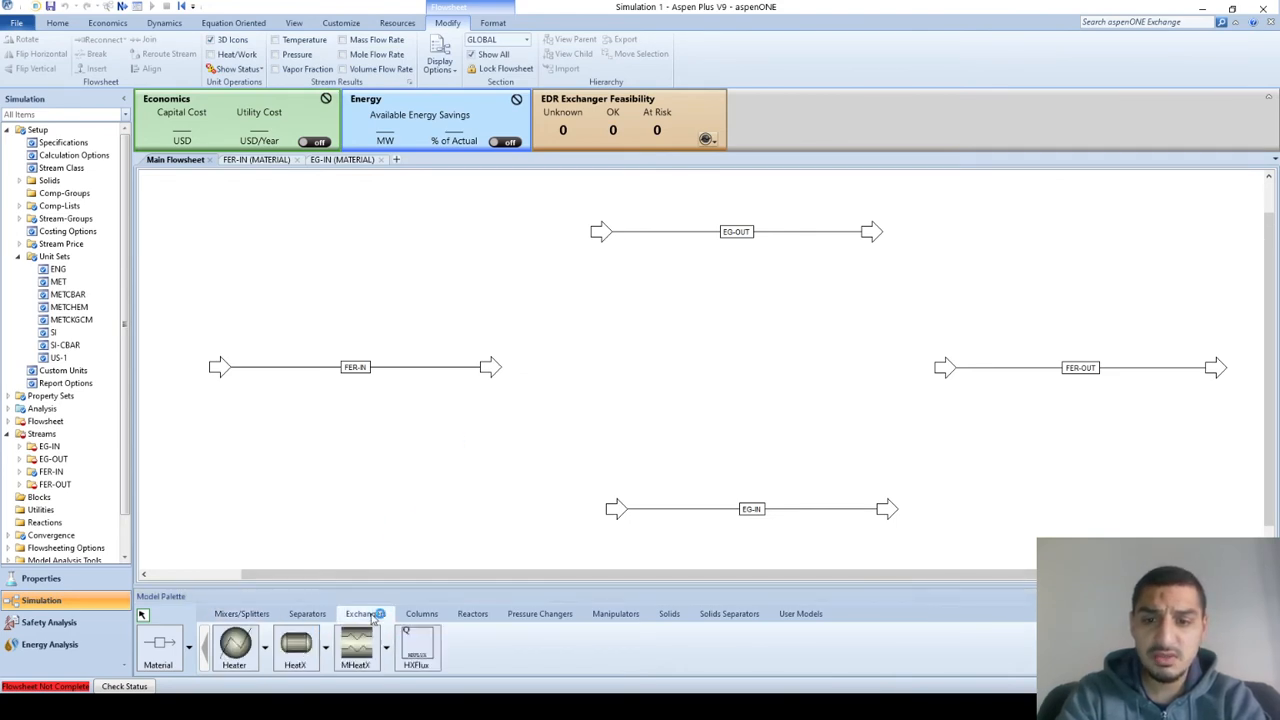
{"action": "left_click", "coordinate": [327, 647]}
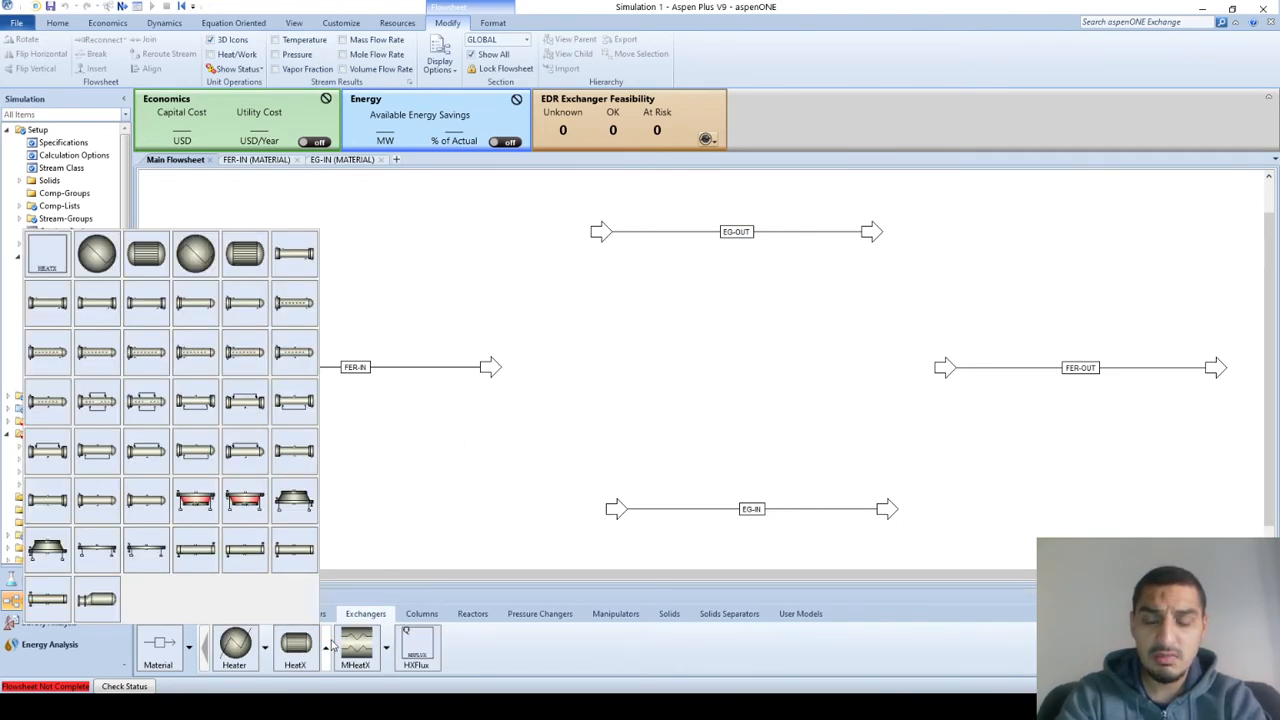
{"action": "left_click", "coordinate": [249, 257]}
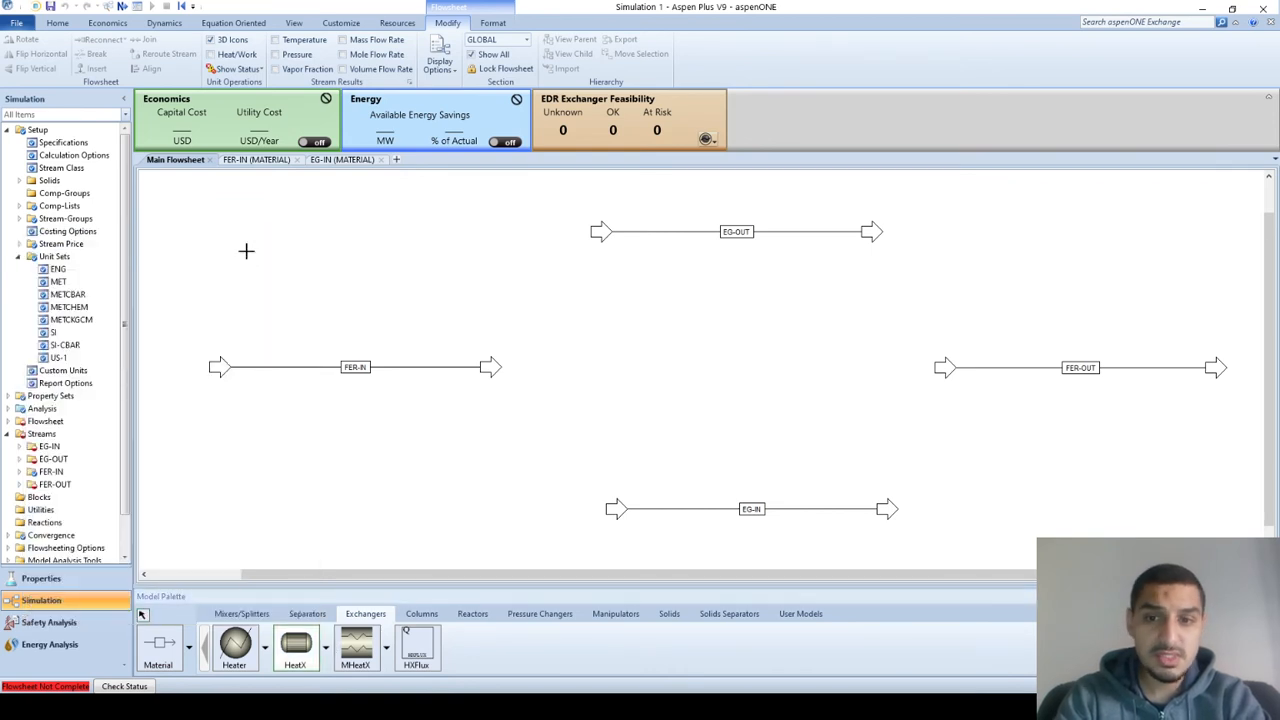
{"action": "left_click", "coordinate": [668, 346]}
Connect FER-IN and EG-IN to the exchanger's inlets, and FER-OUT and EG-OUT to its matching outlets.
{"action": "left_click_drag", "start_coordinate": [493, 368], "coordinate": [601, 356]}
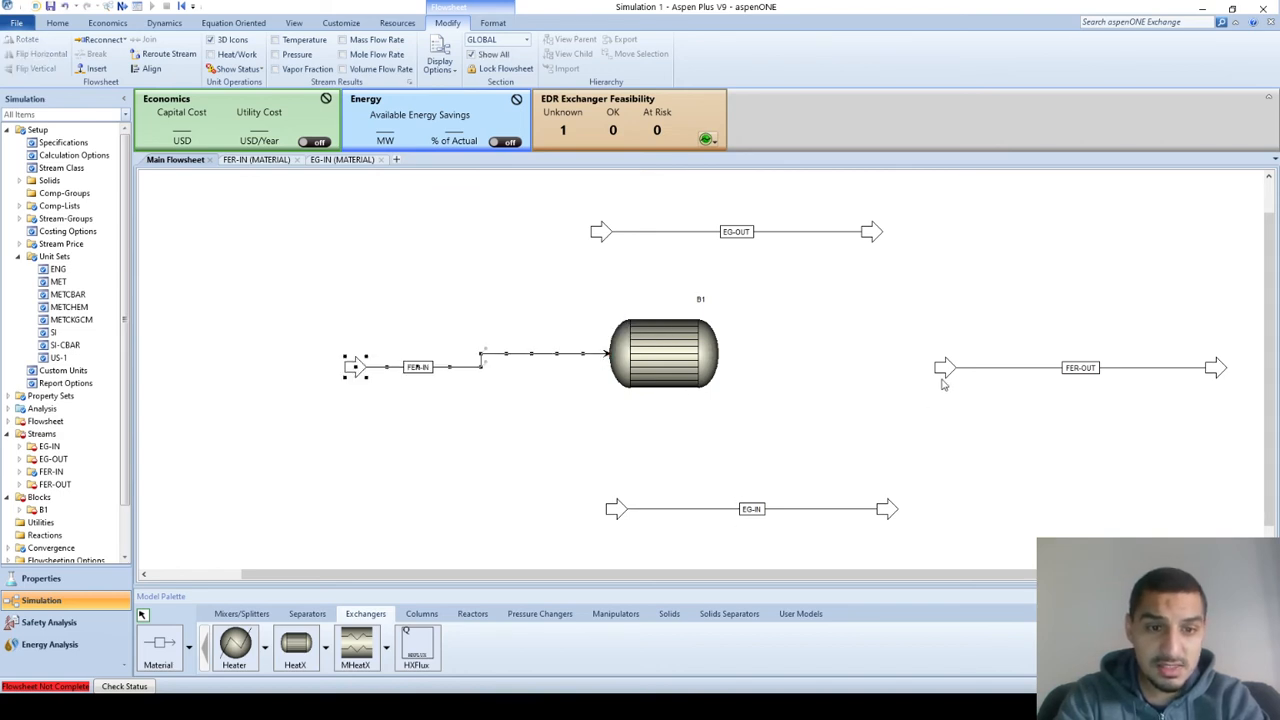
{"action": "left_click_drag", "start_coordinate": [944, 368], "coordinate": [727, 353]}
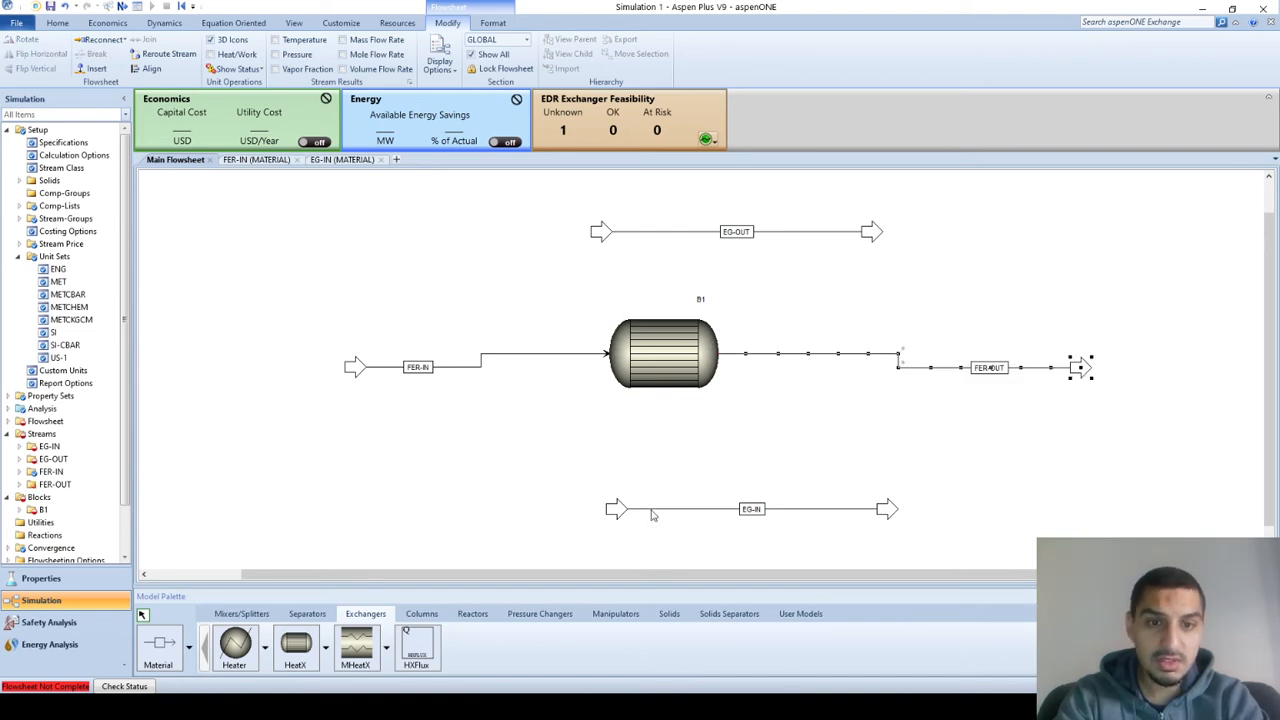
{"action": "left_click_drag", "start_coordinate": [616, 512], "coordinate": [609, 503]}
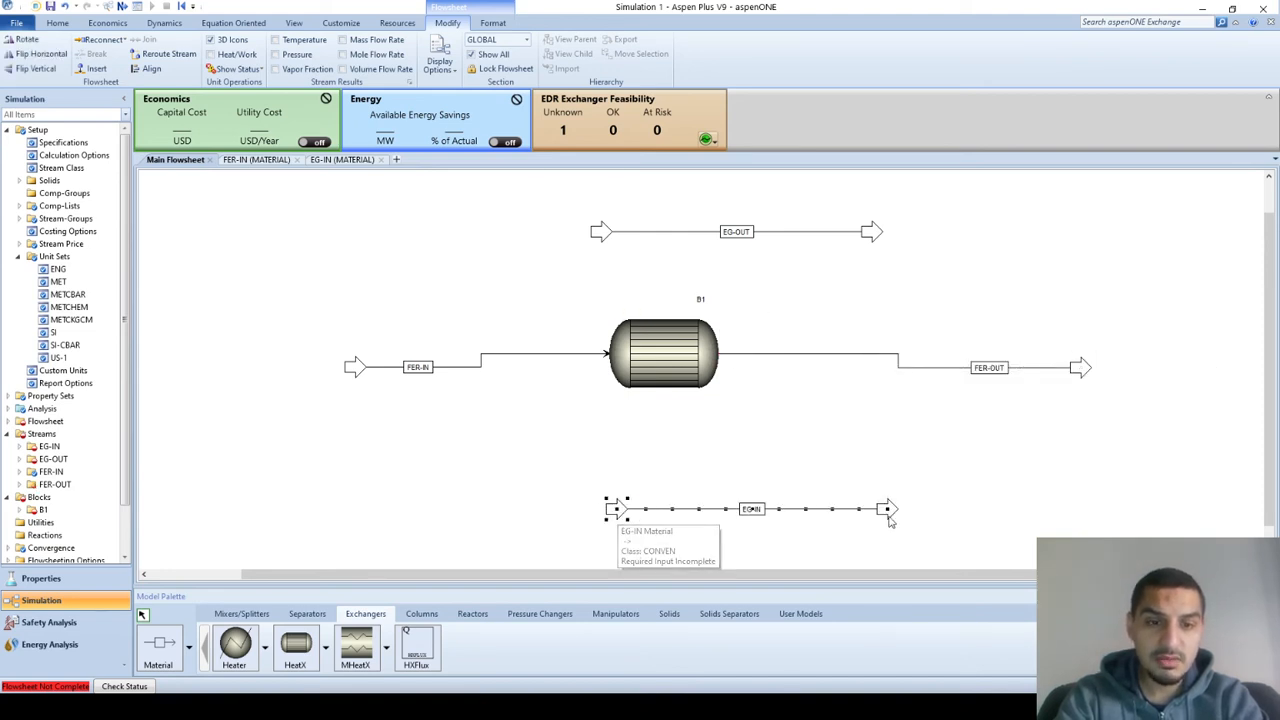
{"action": "left_click_drag", "start_coordinate": [886, 509], "coordinate": [692, 393]}
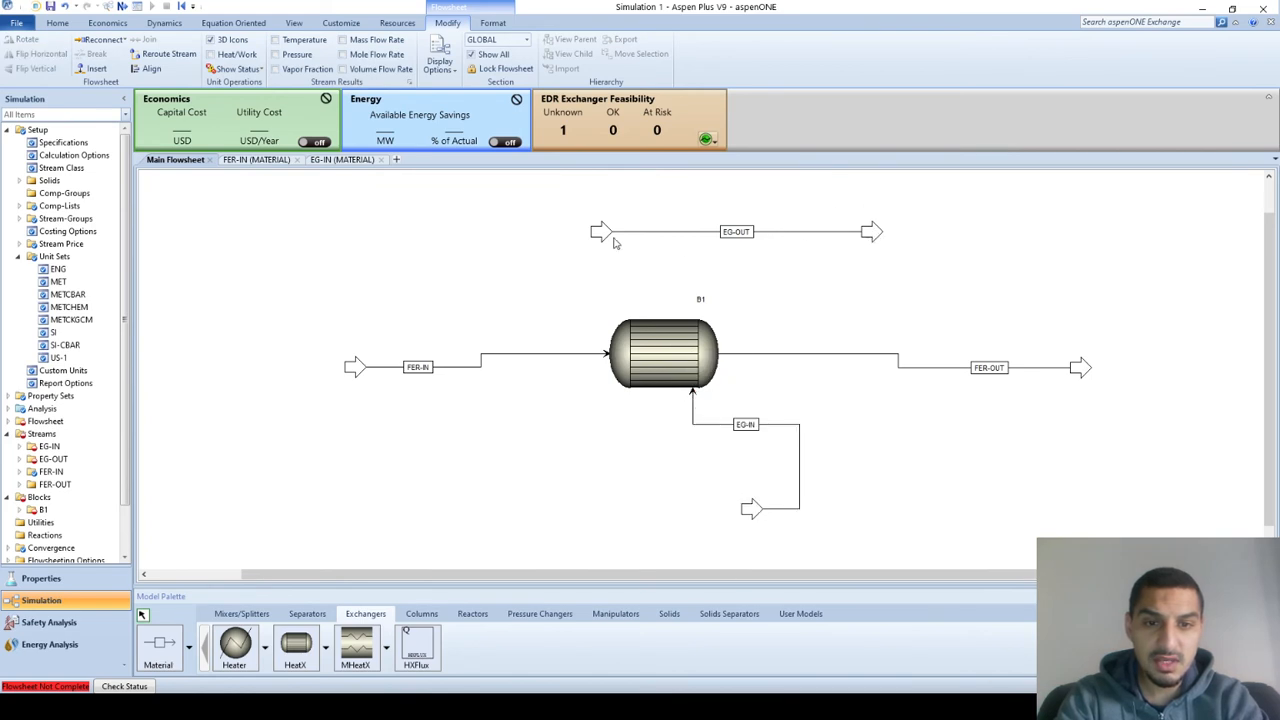
{"action": "left_click_drag", "start_coordinate": [603, 234], "coordinate": [635, 313]}
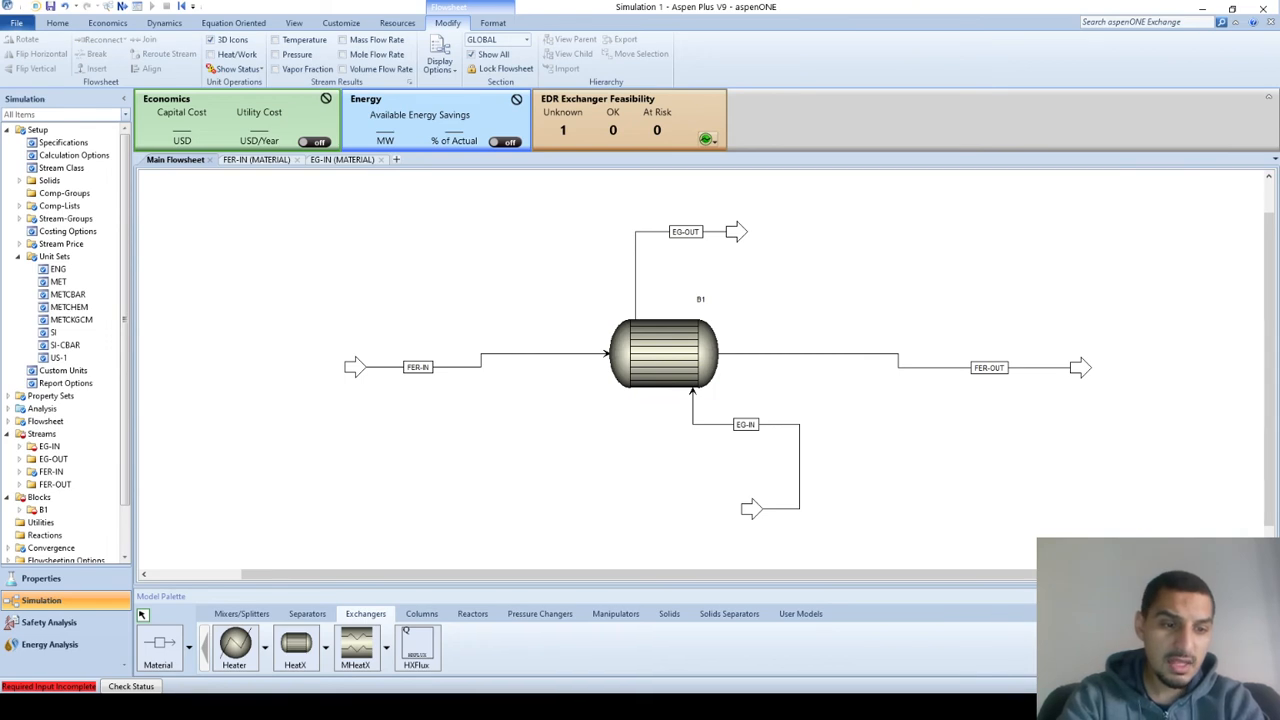
{"action": "left_click", "coordinate": [1262, 686]}
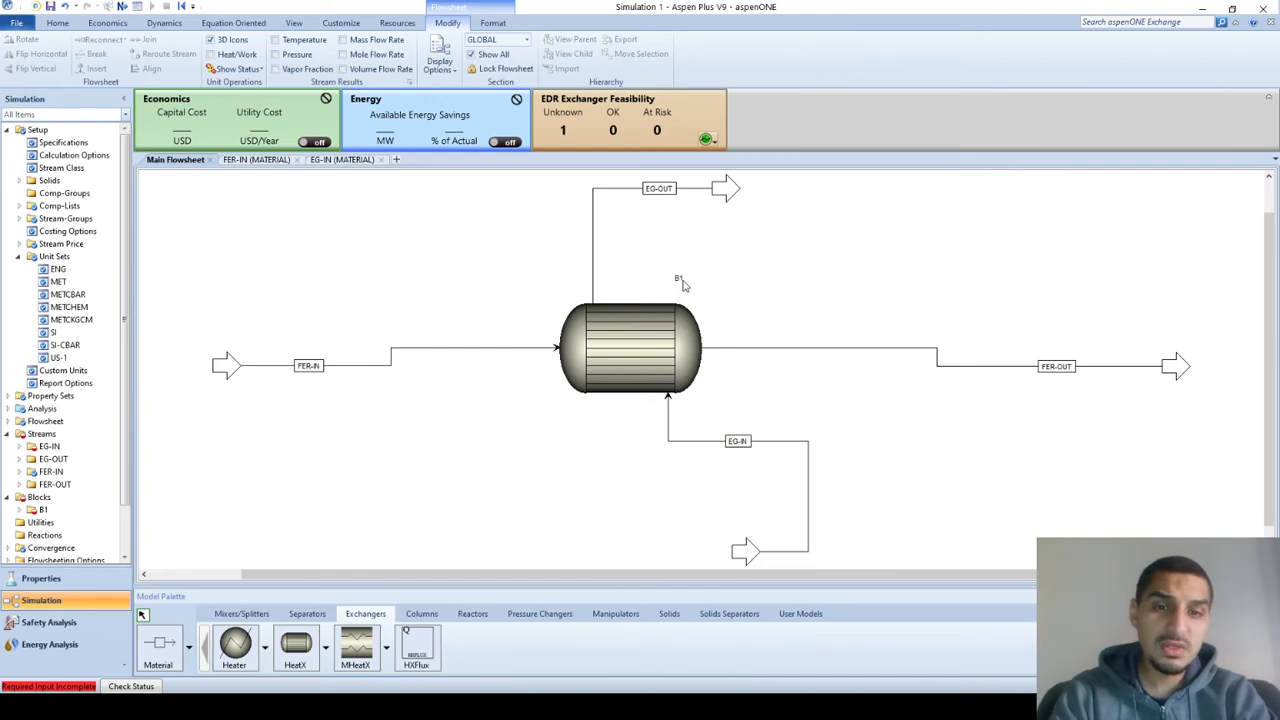
Rename the exchanger block B1 as HEX and open its specifications.
{"action": "left_click", "coordinate": [680, 279]}
{"action": "type", "text": "HEX"}
{"action": "key", "text": "Return"}
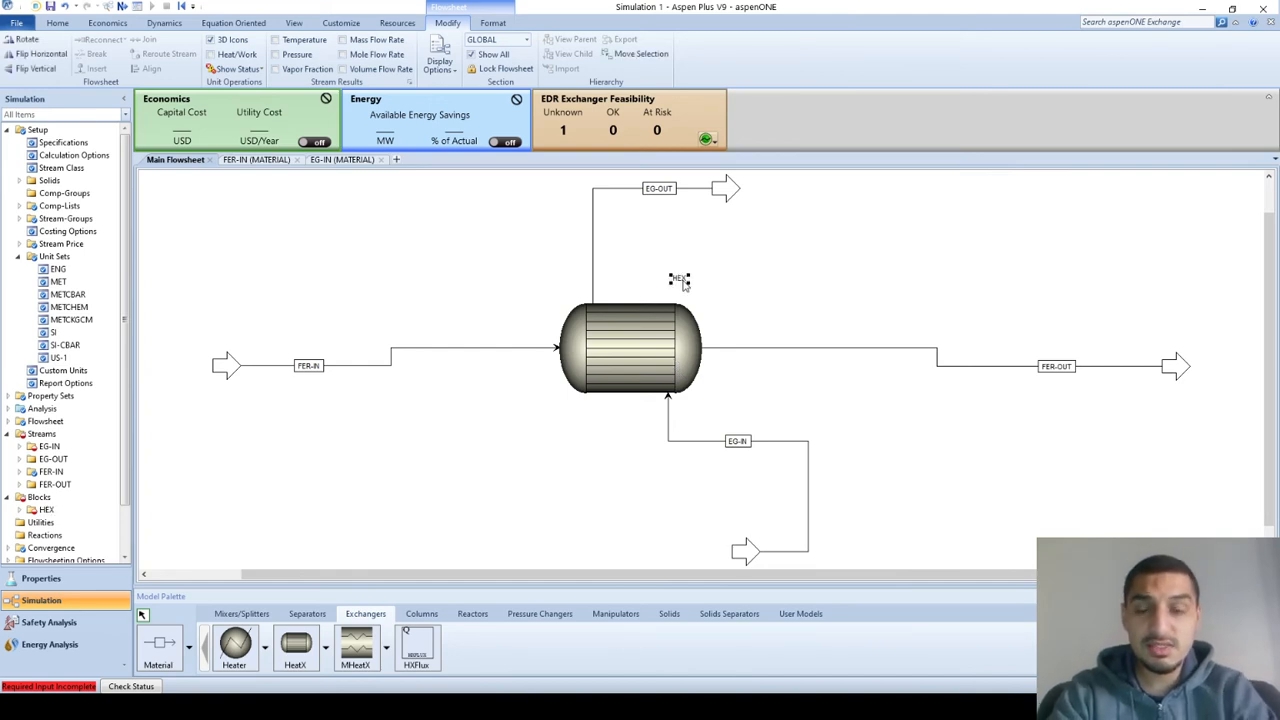
{"action": "left_click", "coordinate": [651, 340]}
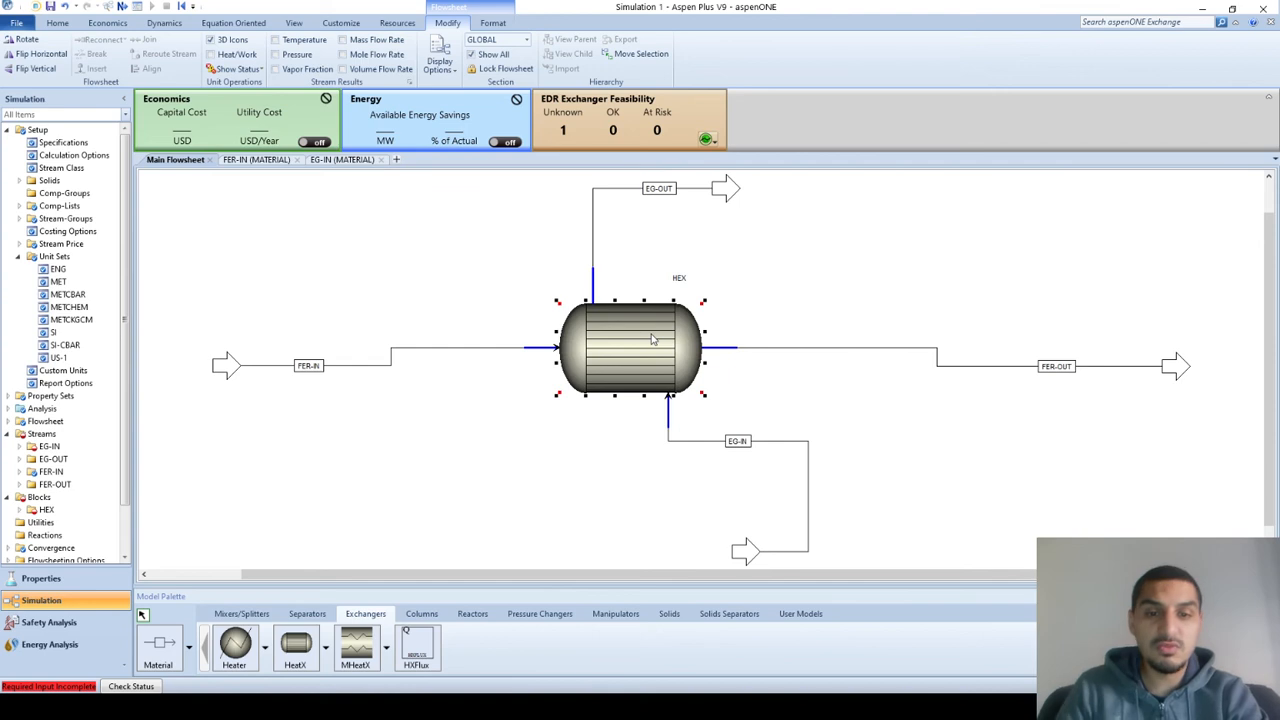
{"action": "double_click", "coordinate": [651, 340]}
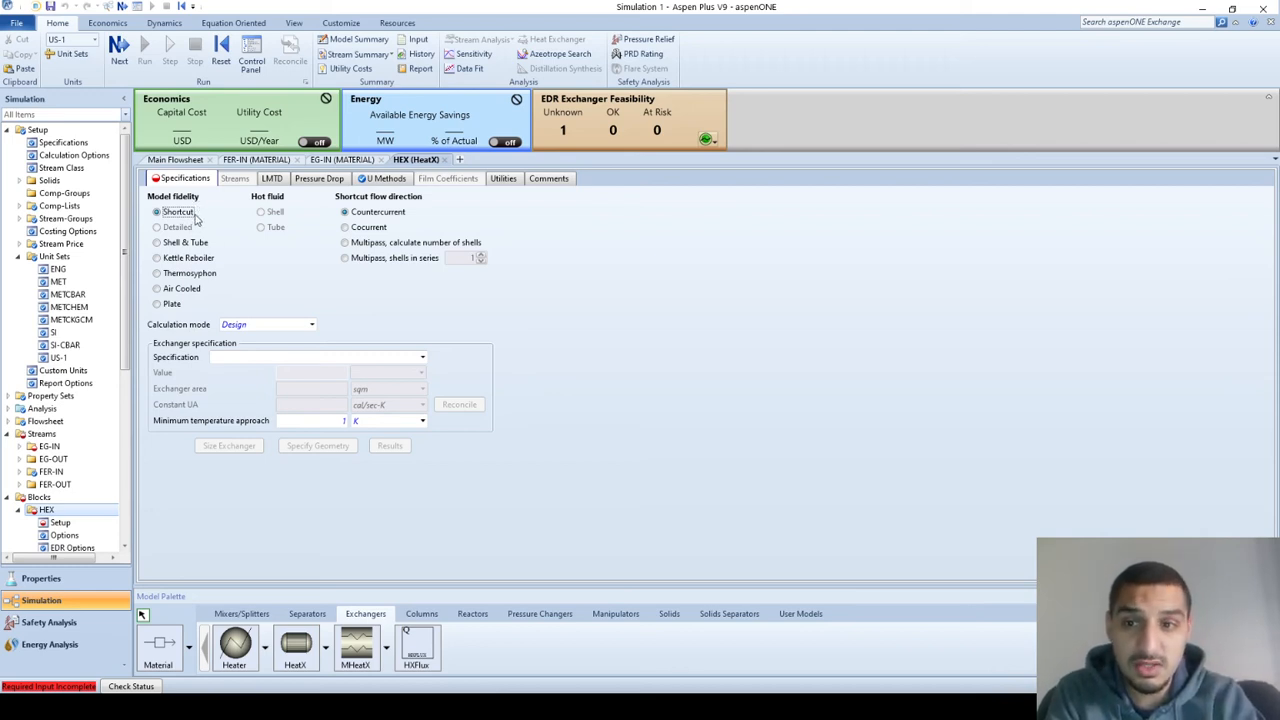
Try the Air Cooled model fidelity and the Rating, Simulation and Maximum fouling calculation modes for the HEX block.
{"action": "left_click", "coordinate": [190, 288]}
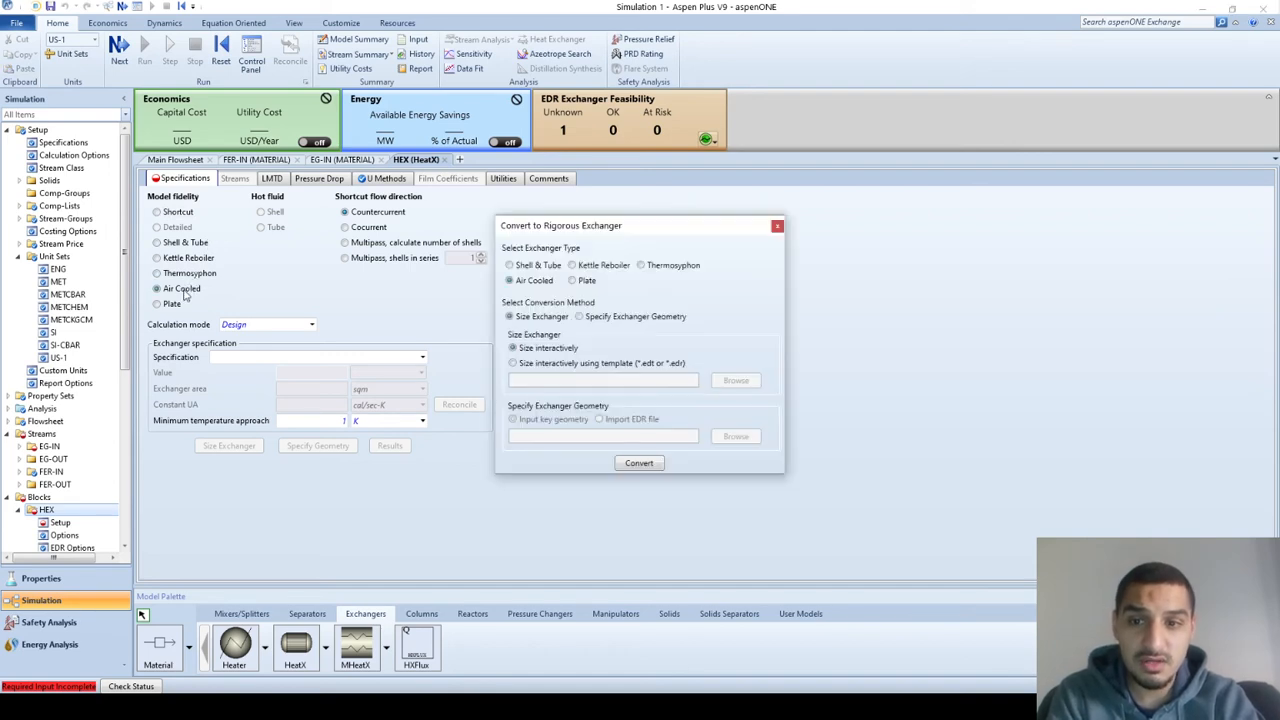
{"action": "left_click", "coordinate": [777, 226]}
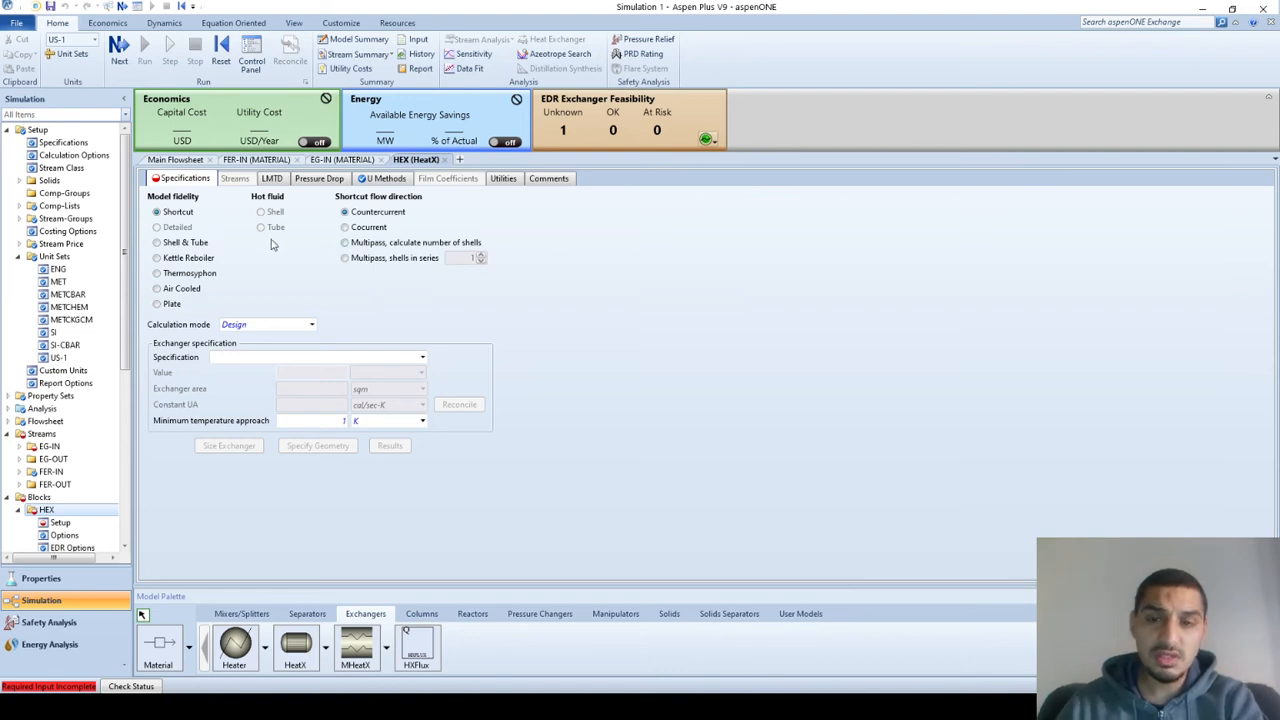
{"action": "left_click", "coordinate": [313, 326]}
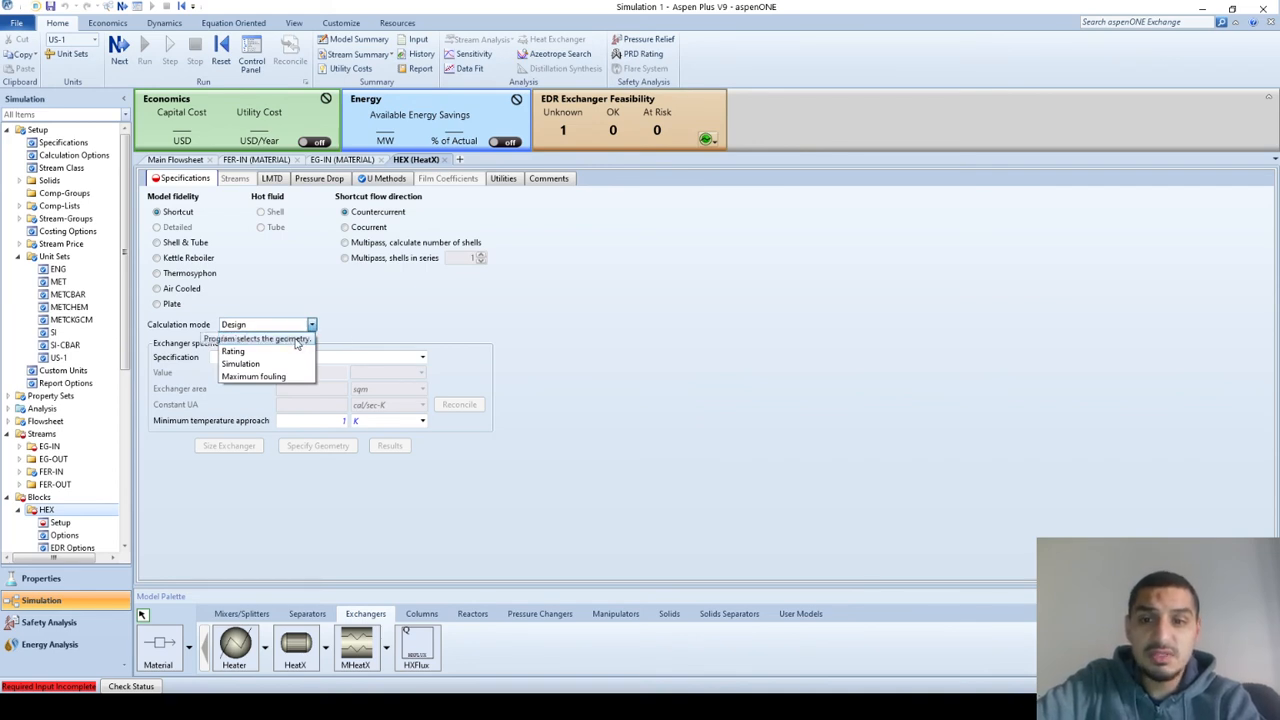
{"action": "left_click", "coordinate": [371, 313]}
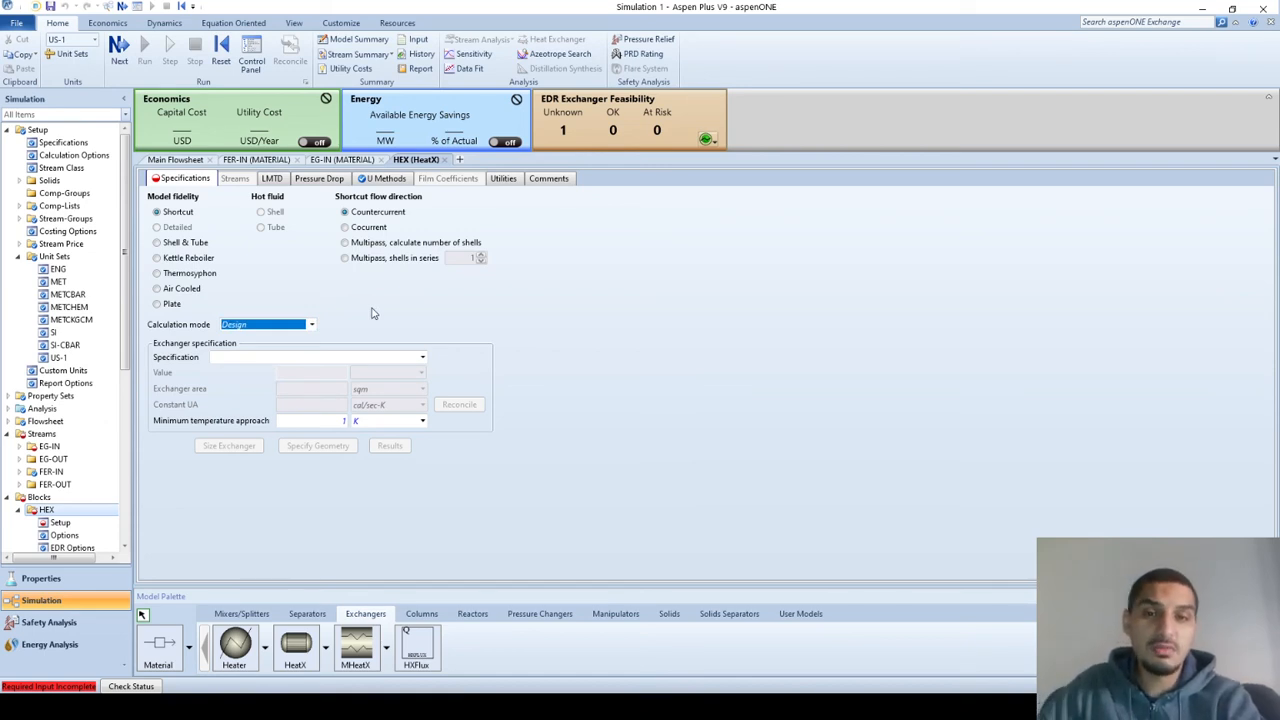
{"action": "left_click", "coordinate": [311, 324]}
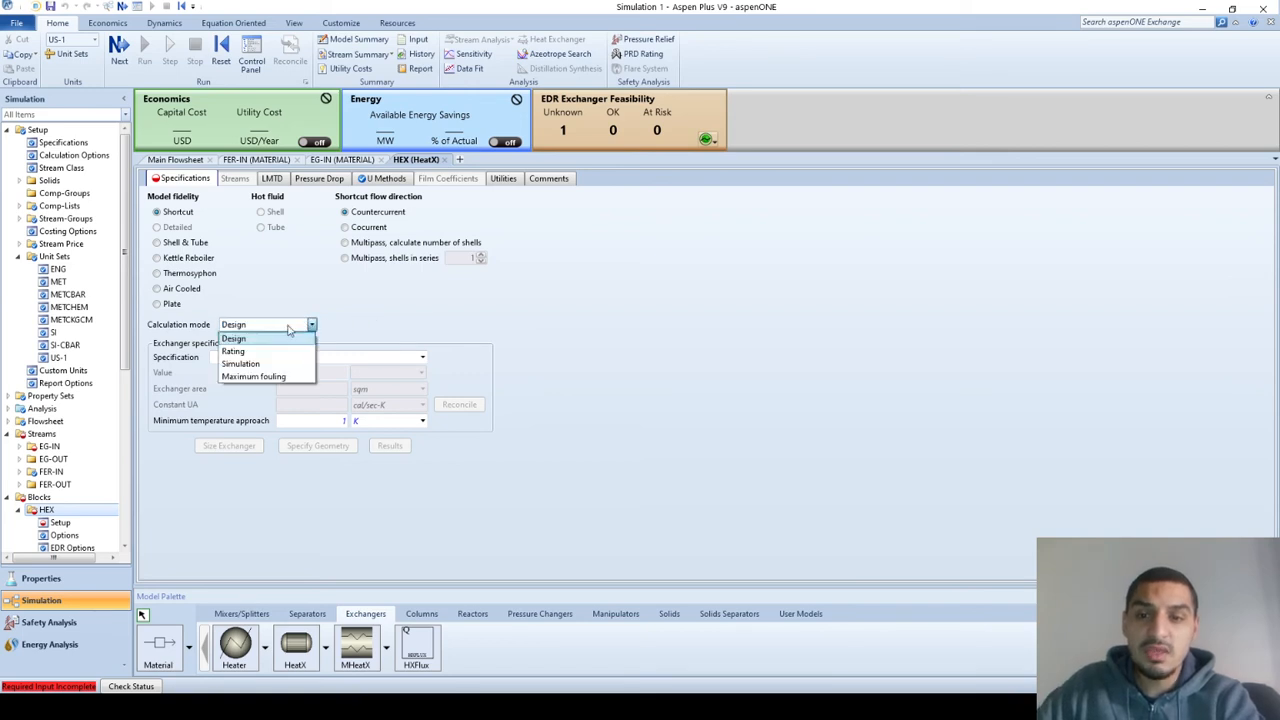
{"action": "left_click", "coordinate": [241, 354]}
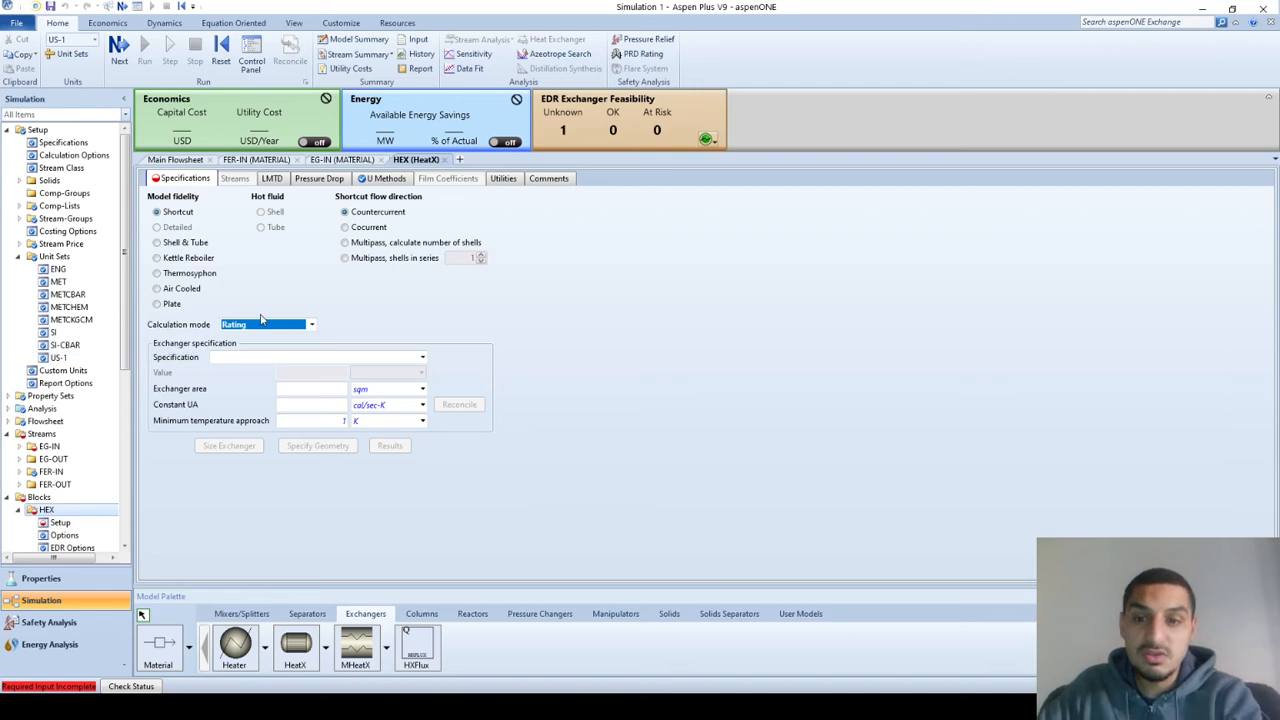
{"action": "left_click", "coordinate": [262, 324]}
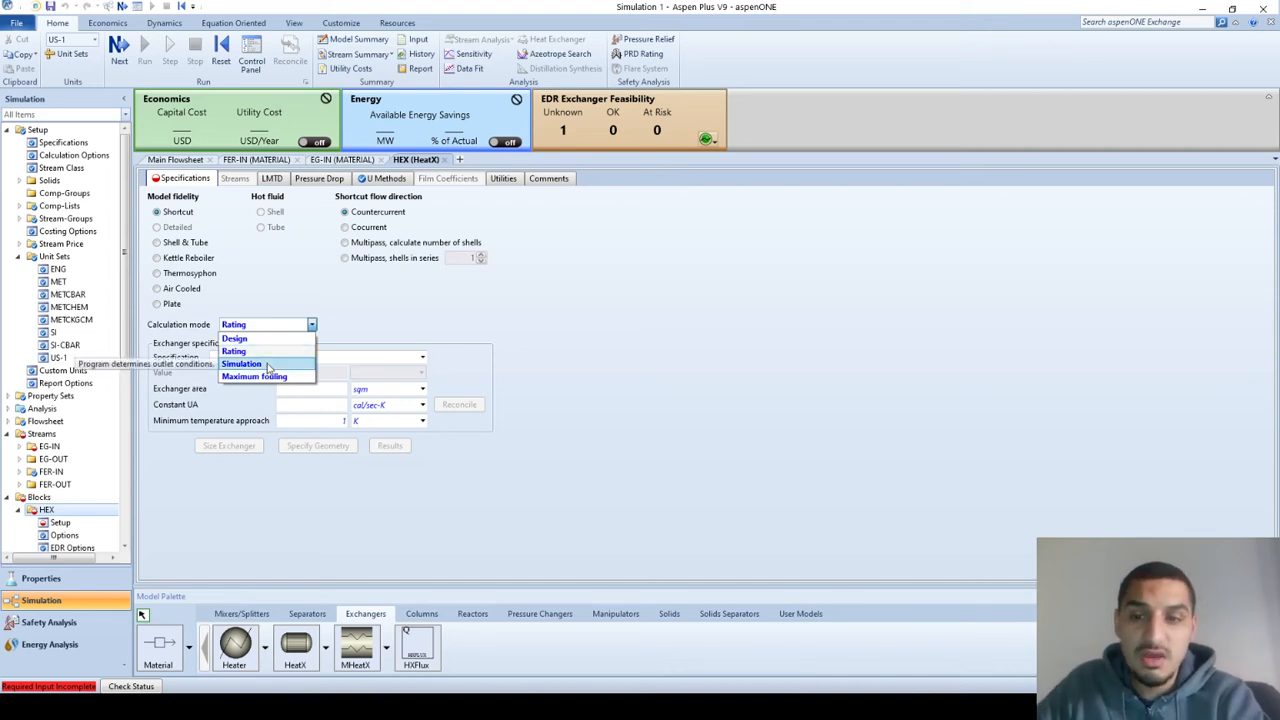
{"action": "left_click", "coordinate": [268, 364]}
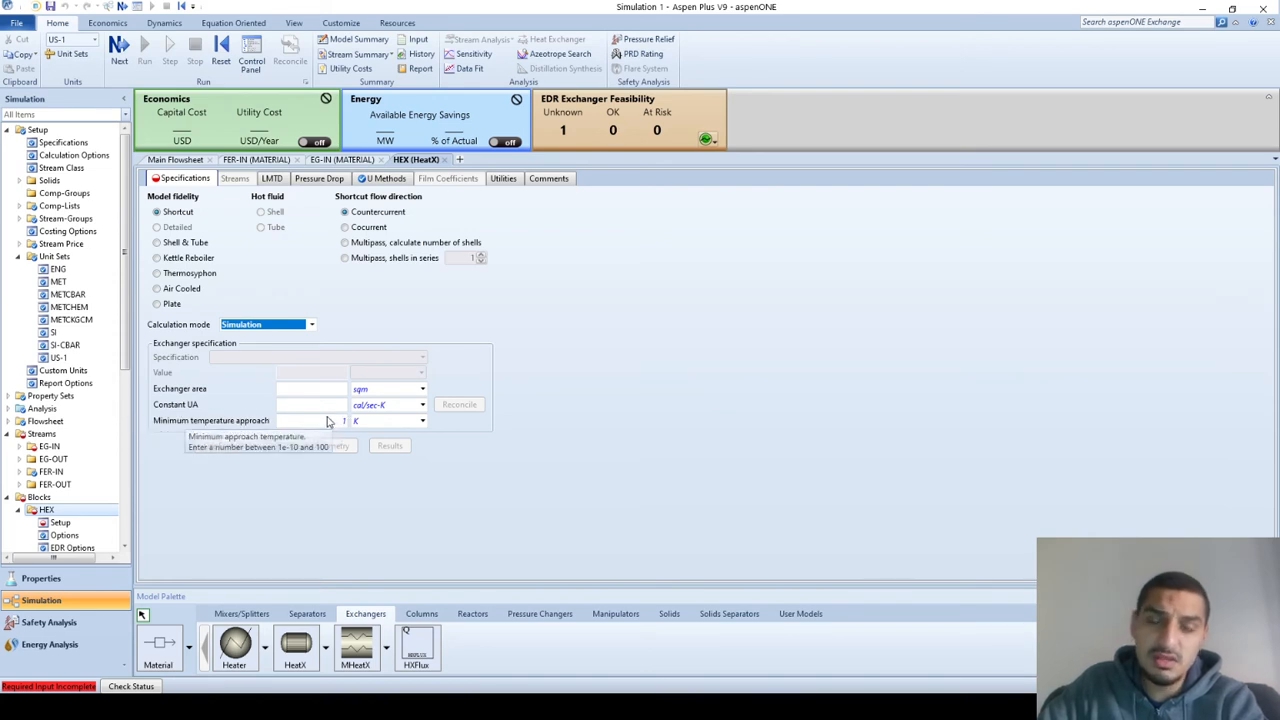
{"action": "left_click", "coordinate": [289, 326]}
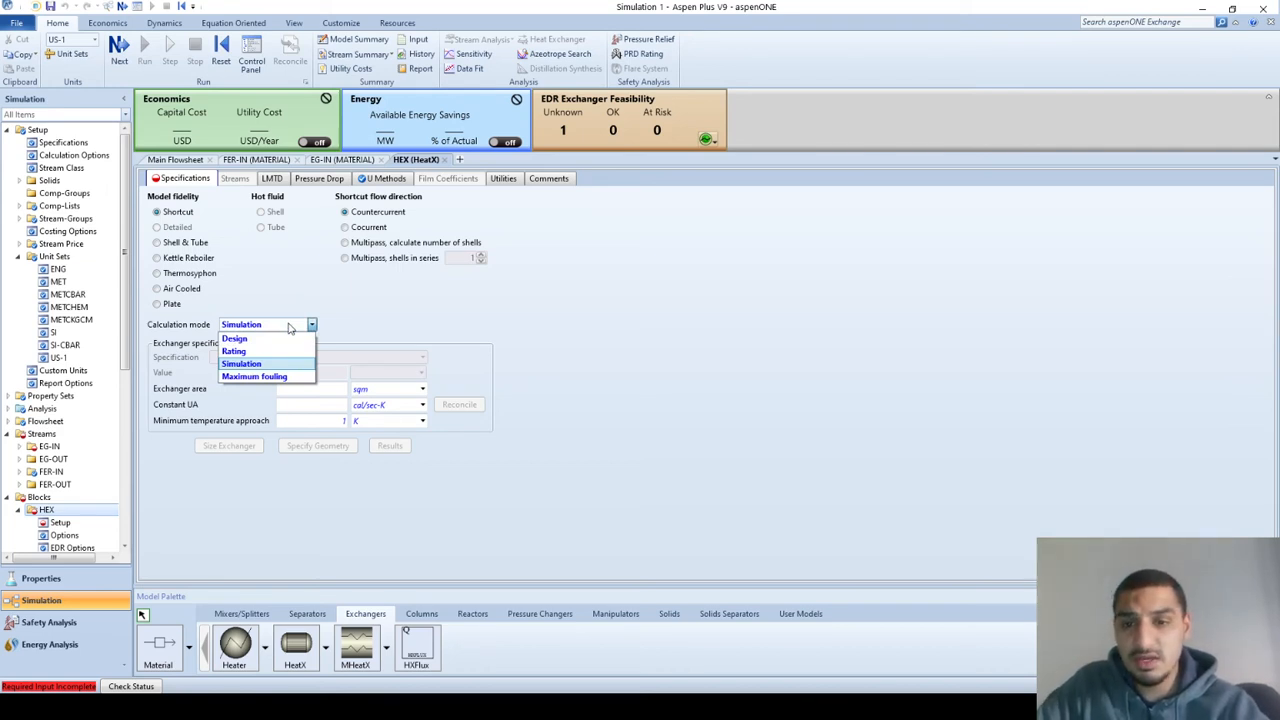
{"action": "left_click", "coordinate": [281, 377]}
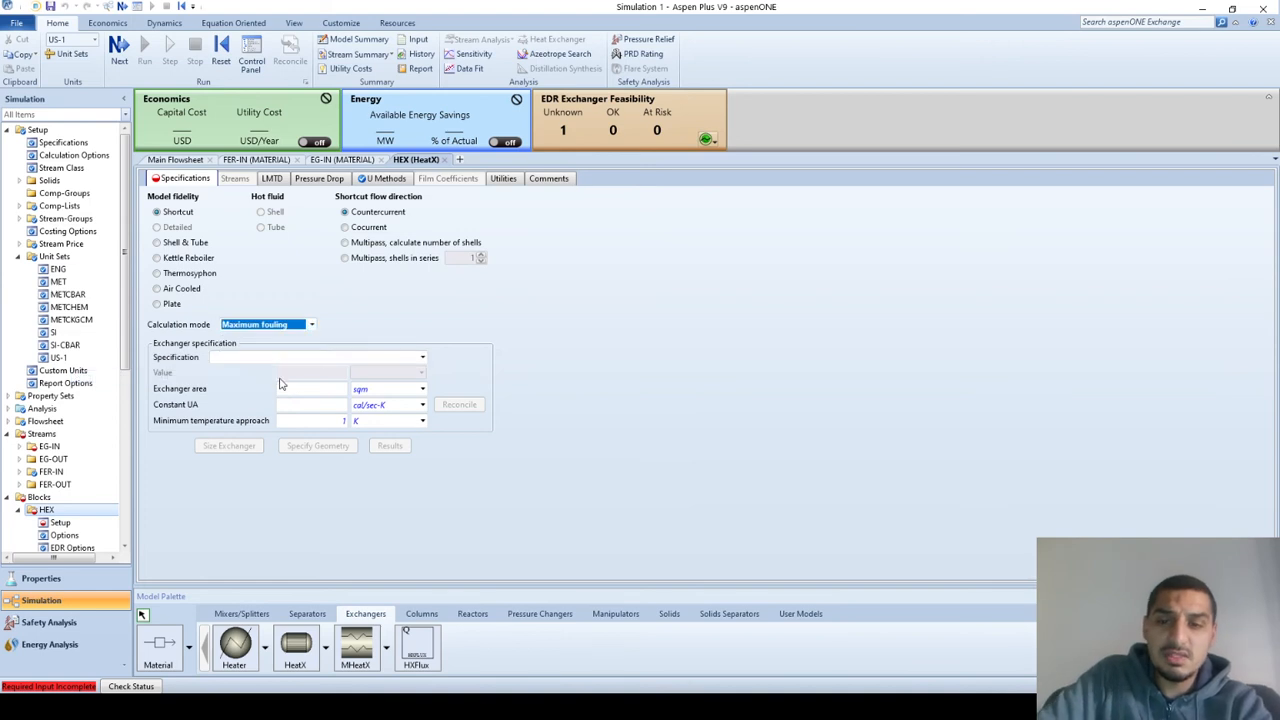
{"action": "left_click", "coordinate": [270, 326]}
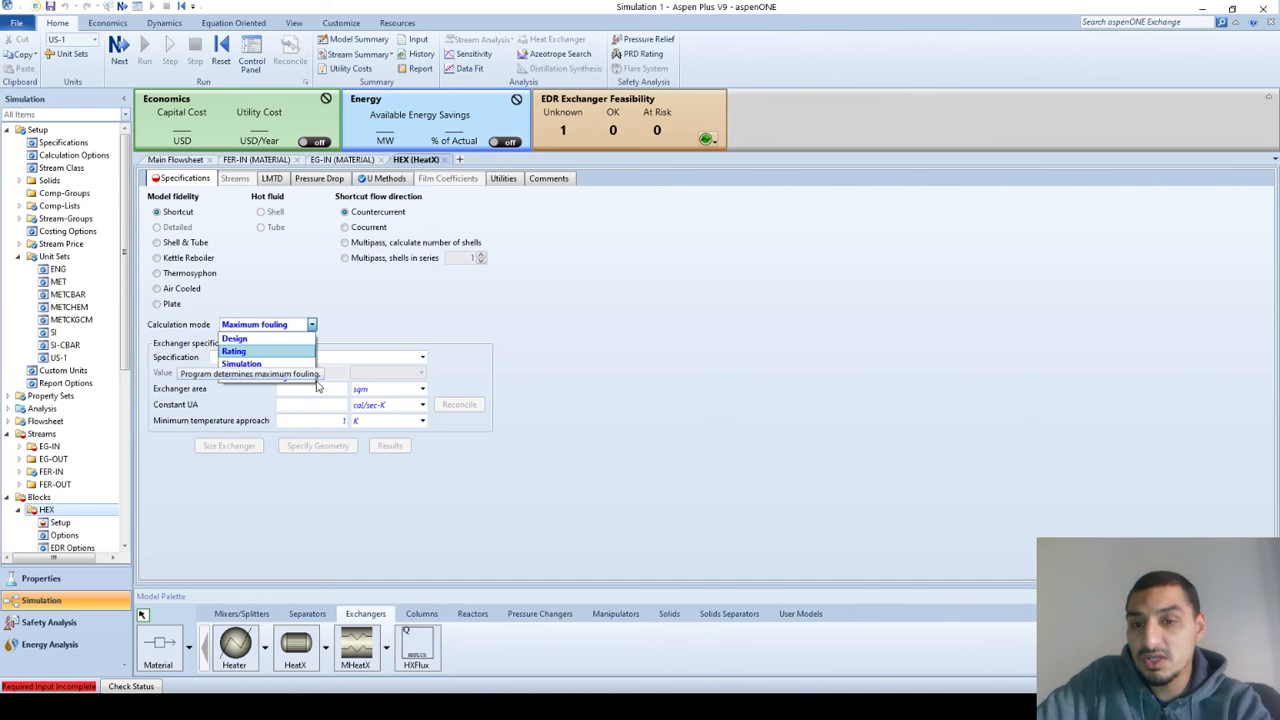
{"action": "left_click", "coordinate": [349, 340]}
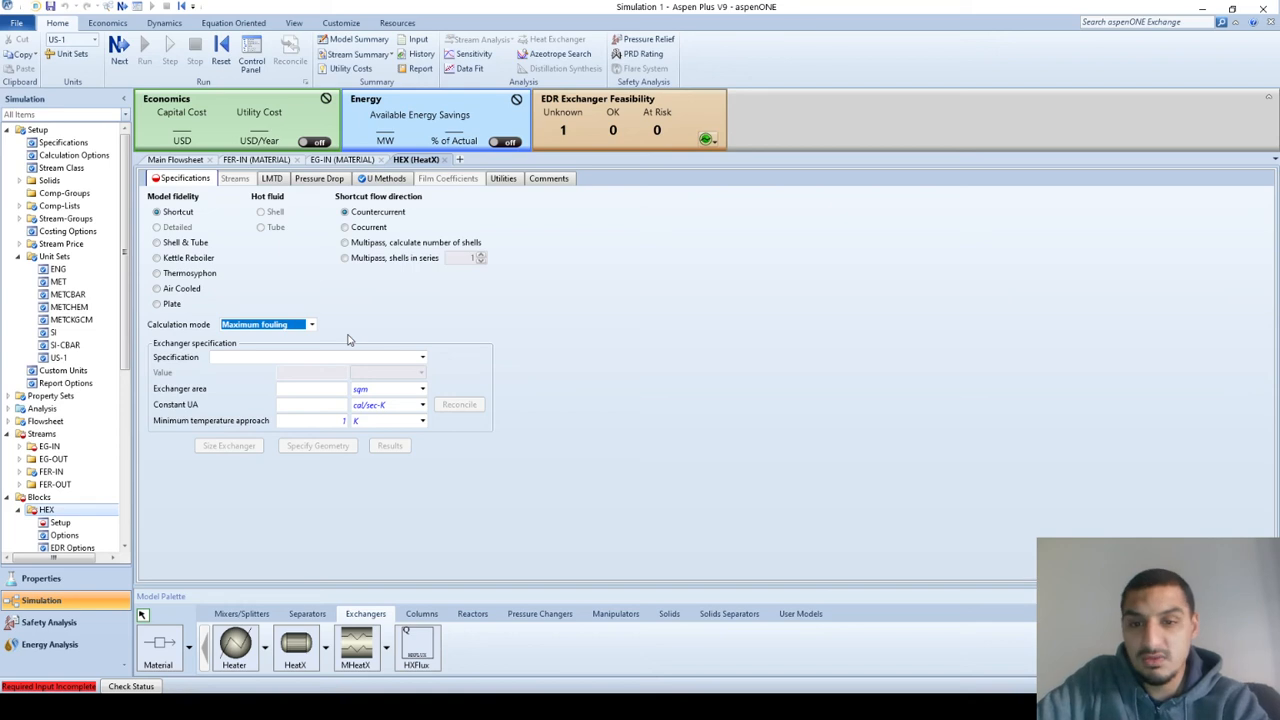
Set the HEX calculation mode to Design and specify a cold stream outlet temperature of 300 K.
{"action": "left_click", "coordinate": [301, 329]}
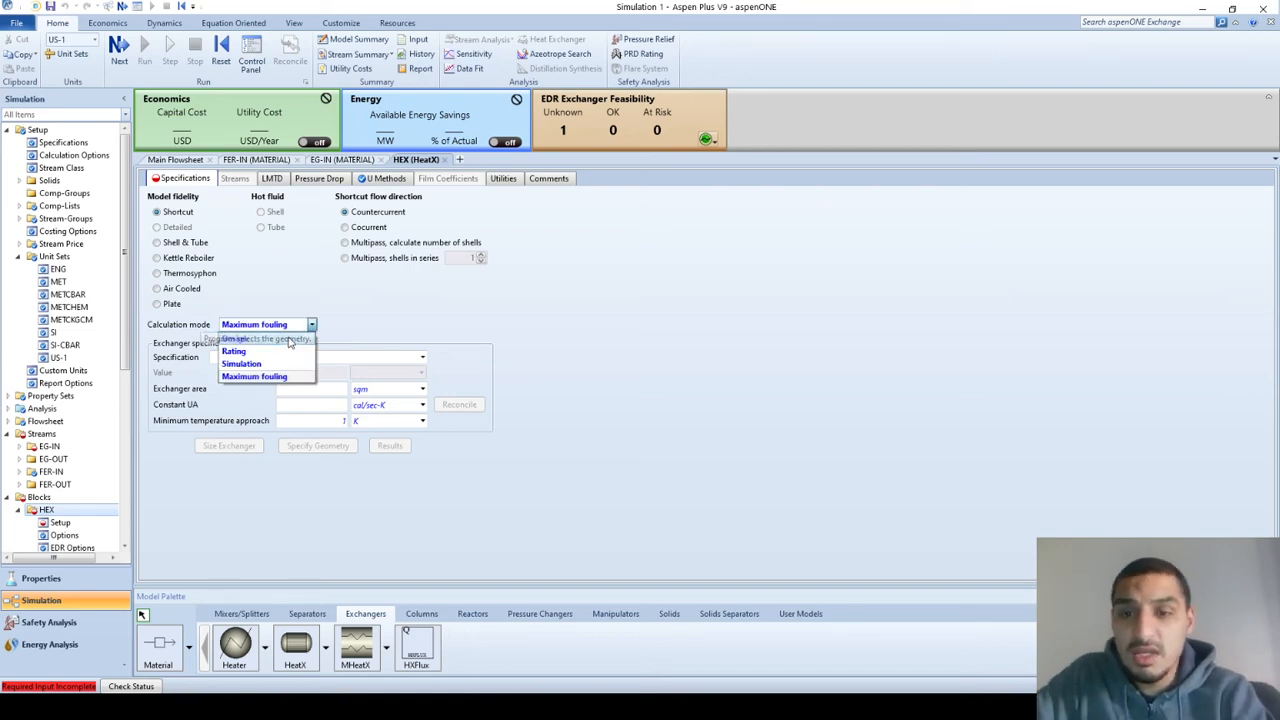
{"action": "left_click", "coordinate": [236, 339]}
{"action": "left_click", "coordinate": [291, 358]}
{"action": "left_click", "coordinate": [291, 358]}
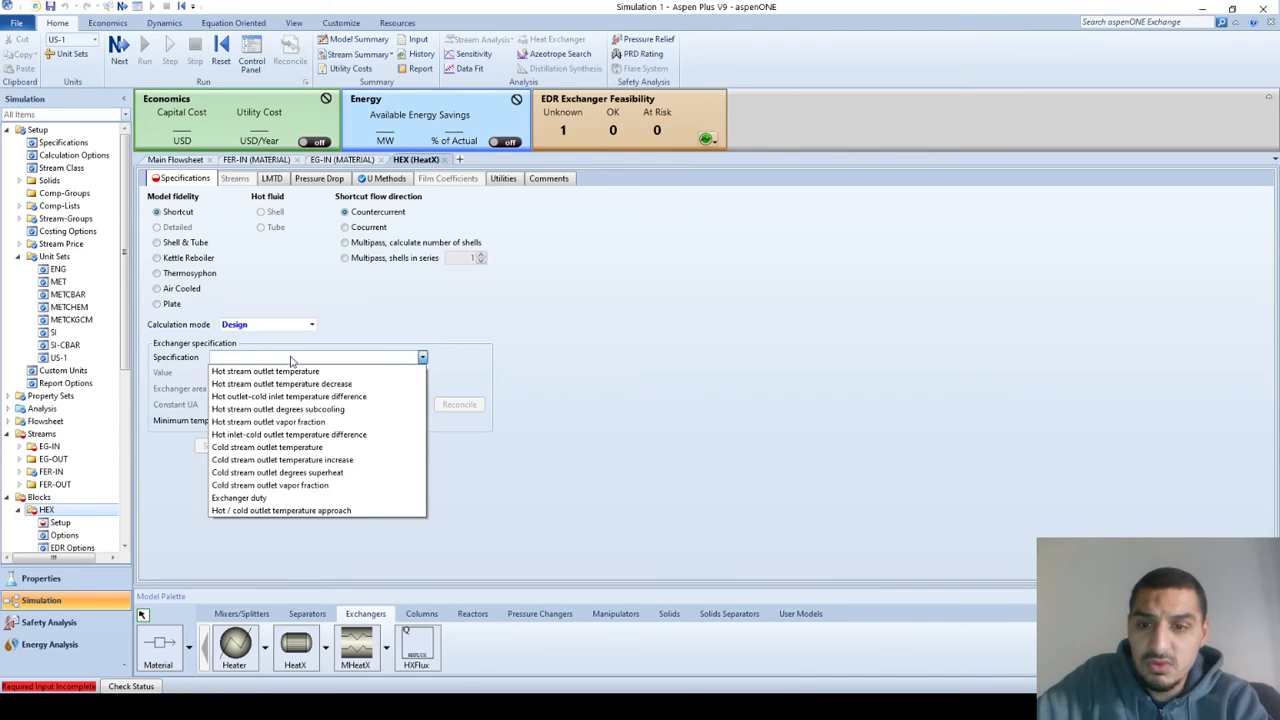
{"action": "left_click", "coordinate": [289, 449]}
{"action": "left_click", "coordinate": [327, 372]}
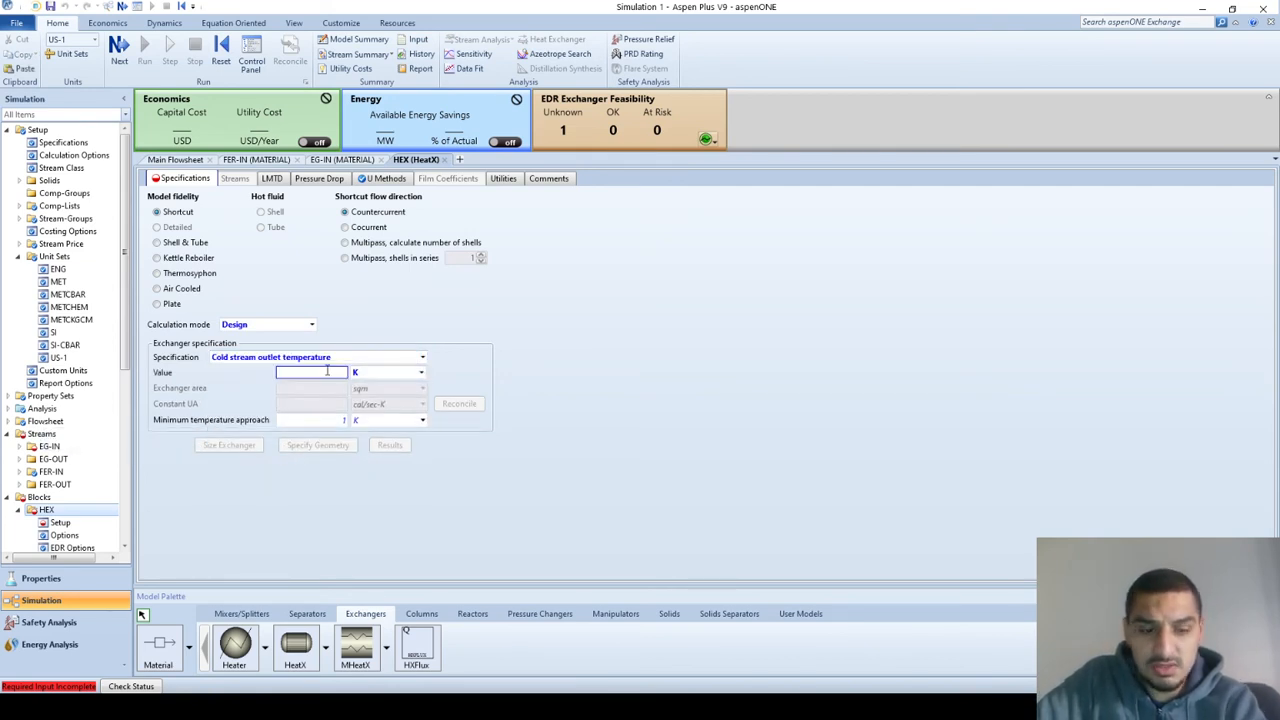
{"action": "type", "text": "300"}
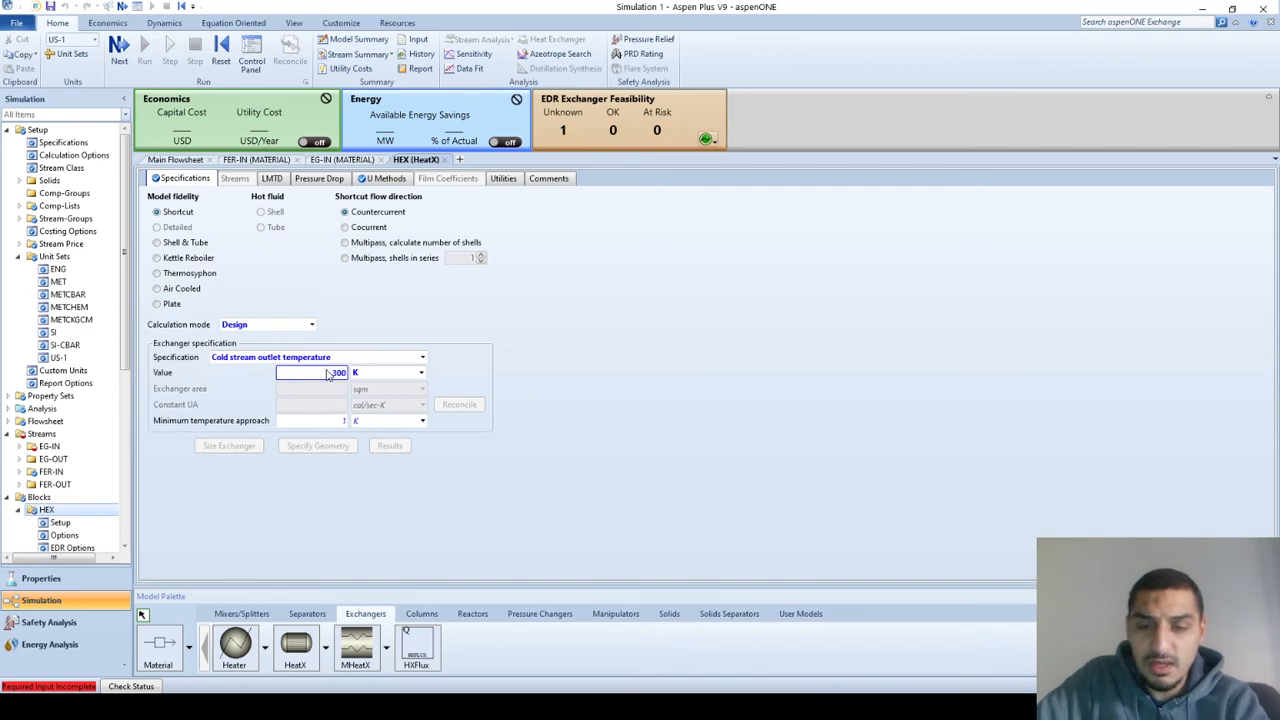
Set the HEX minimum temperature approach to 15 K and continue to the next required input.
{"action": "left_click", "coordinate": [331, 426]}
{"action": "type", "text": "5"}
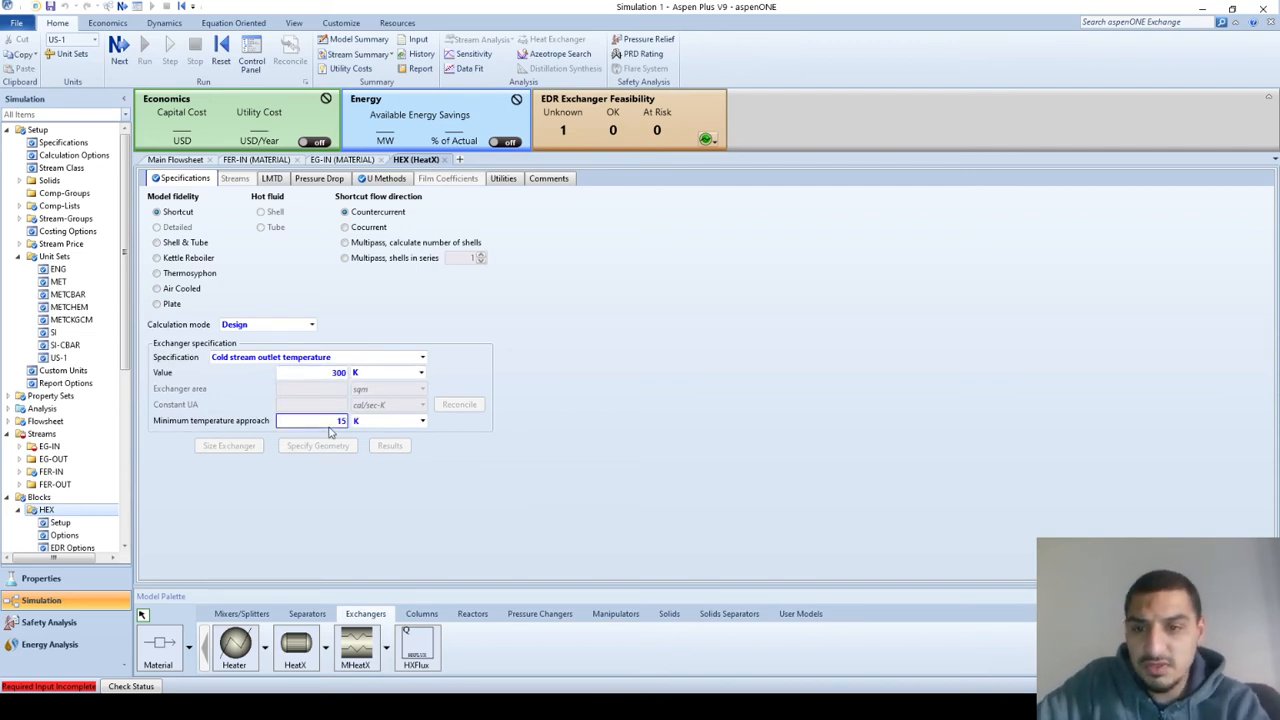
{"action": "left_click", "coordinate": [553, 360]}
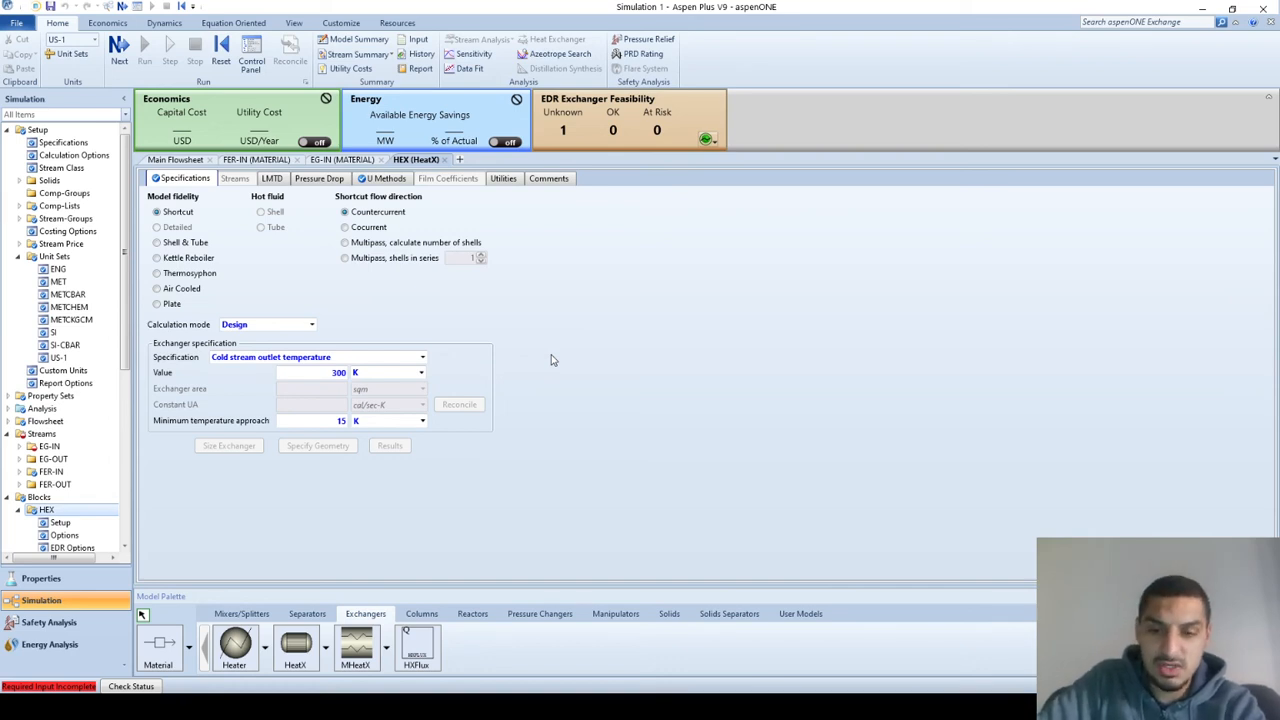
{"action": "left_click", "coordinate": [115, 45]}
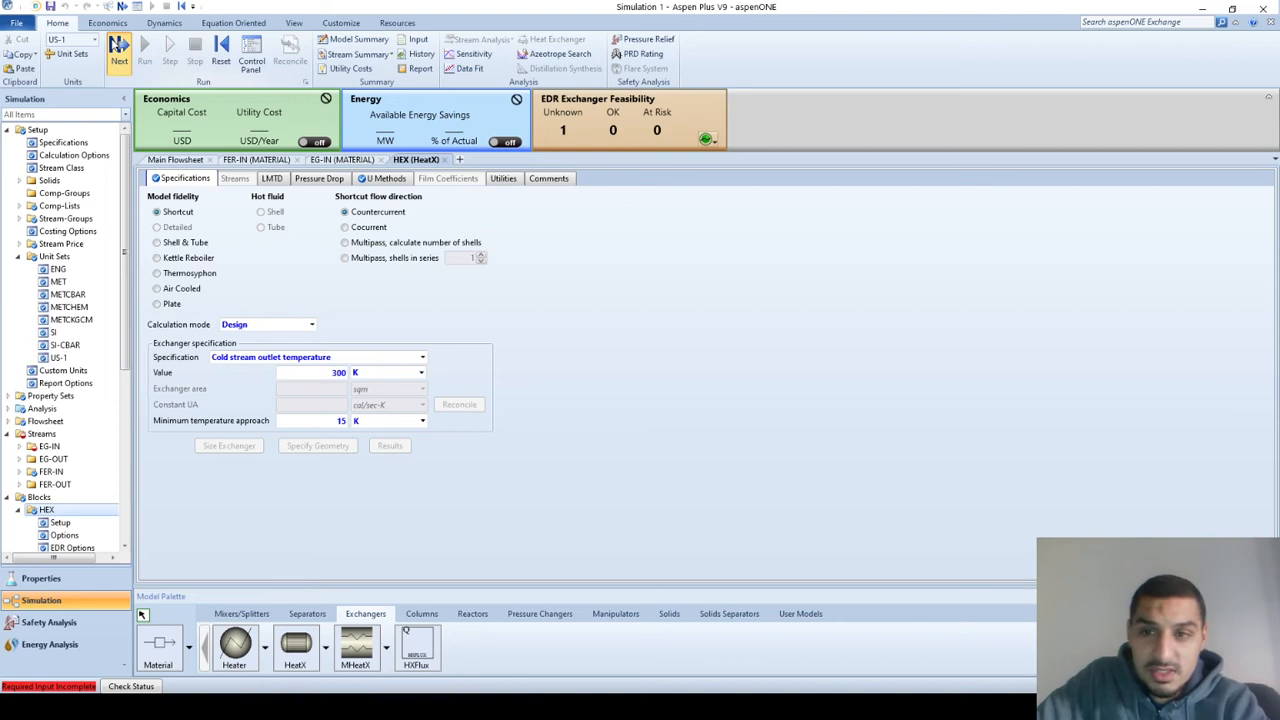
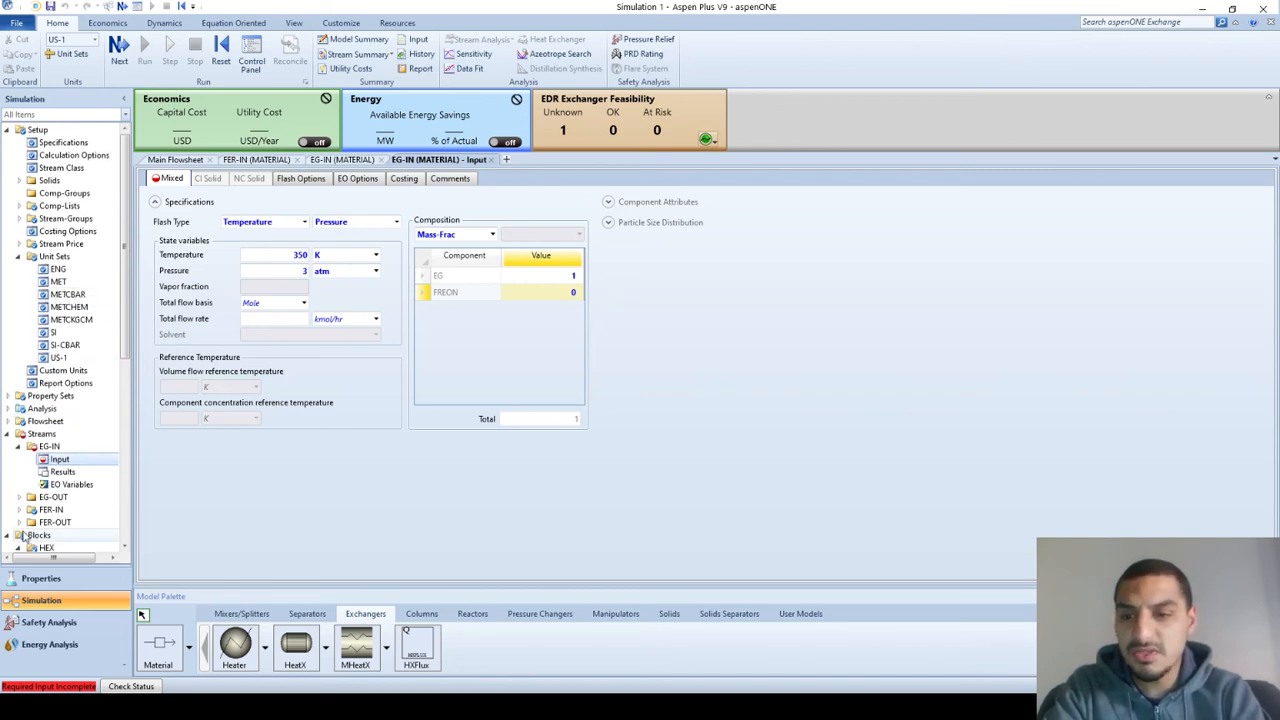
In the Properties environment, plot the ideal gas heat capacity (CPIG) of EG and FREON against temperature, then close the plot.
{"action": "left_click", "coordinate": [28, 582]}
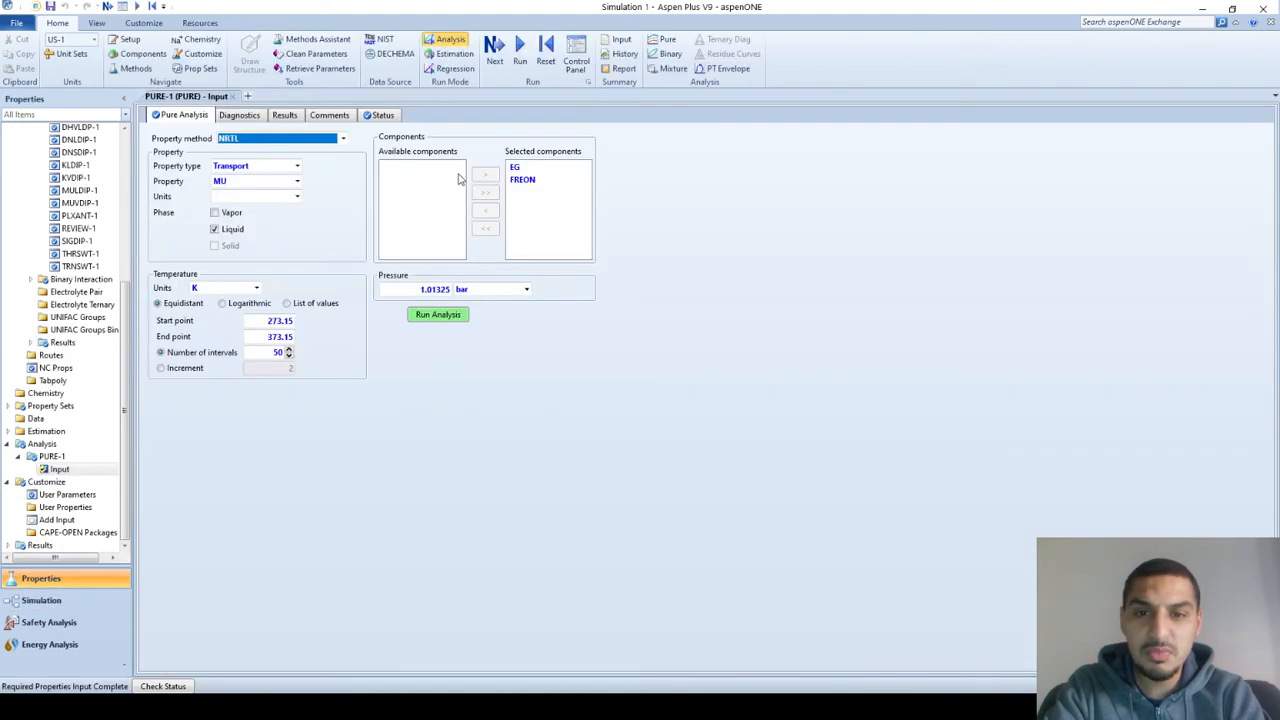
{"action": "left_click", "coordinate": [248, 183]}
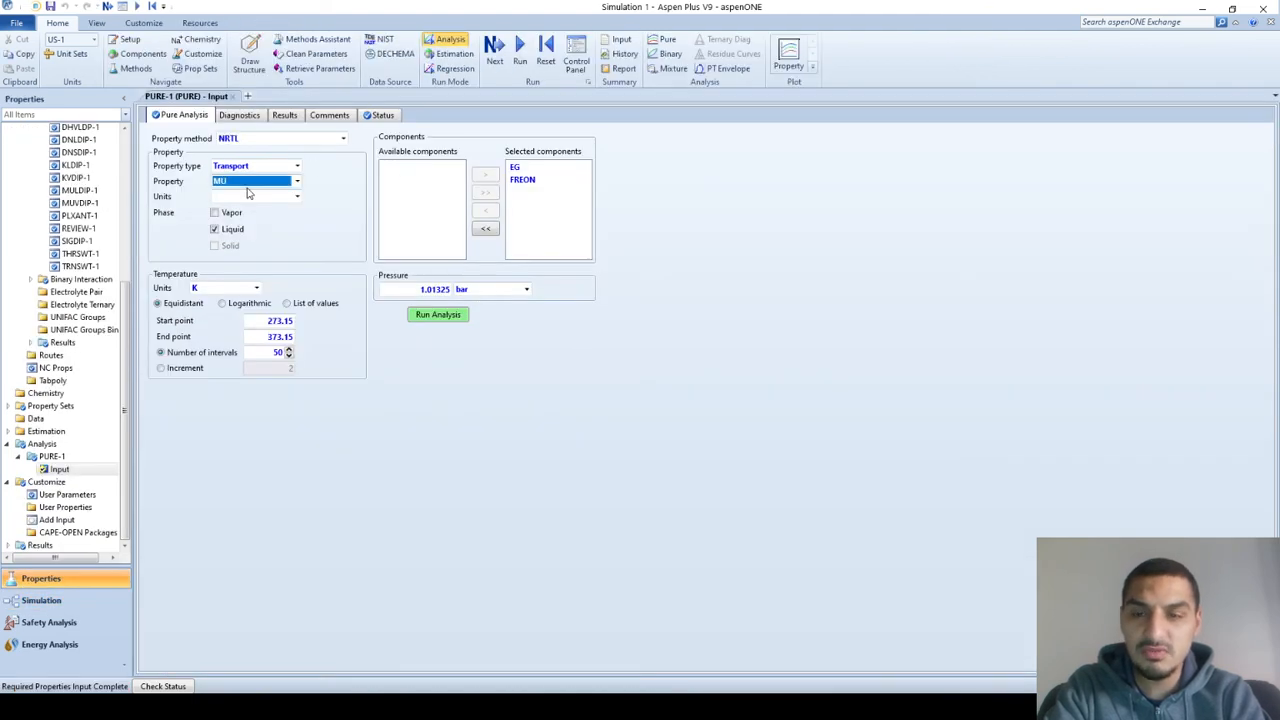
{"action": "left_click", "coordinate": [249, 186]}
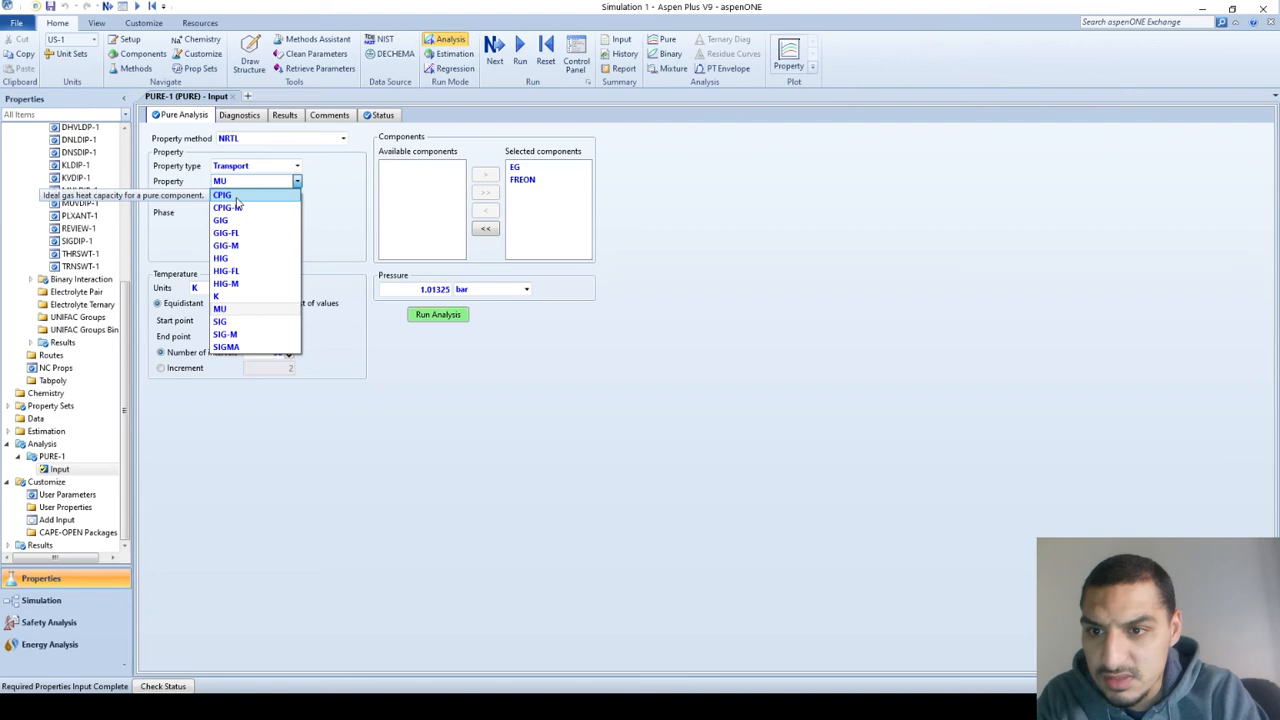
{"action": "key", "text": "Escape"}
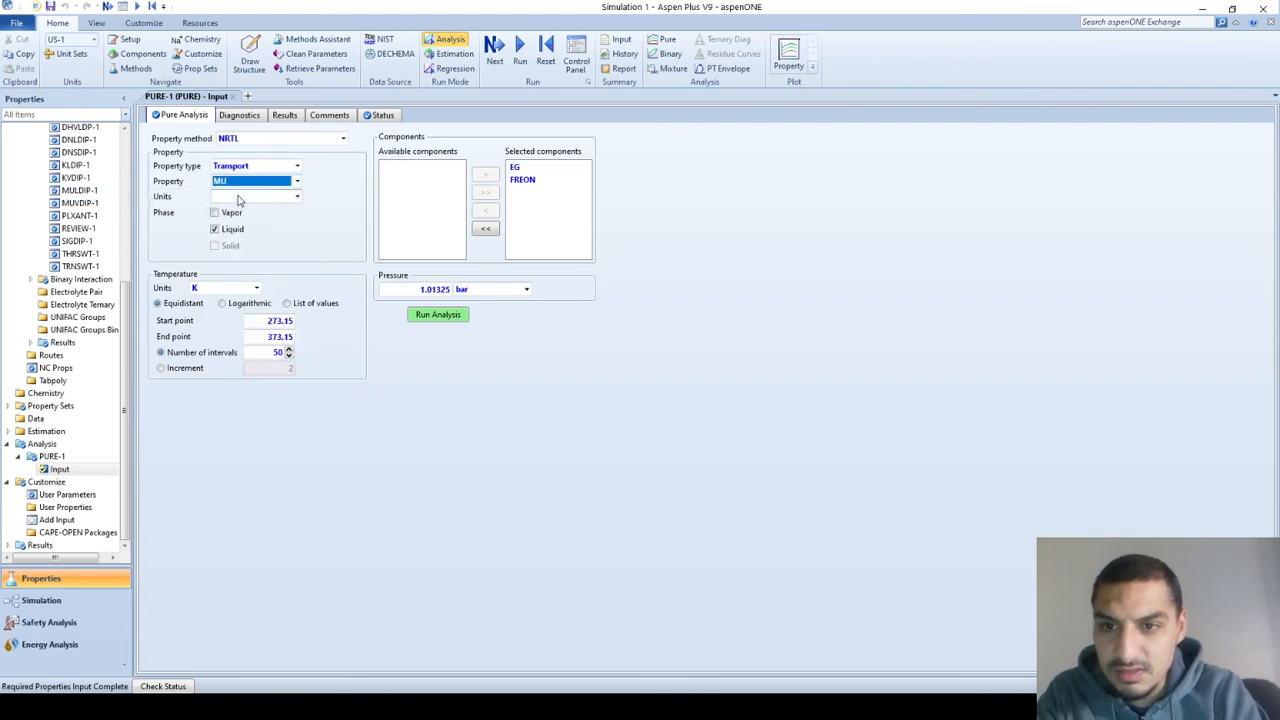
{"action": "scroll", "coordinate": [257, 188], "scroll_direction": "up", "scroll_amount": 2}
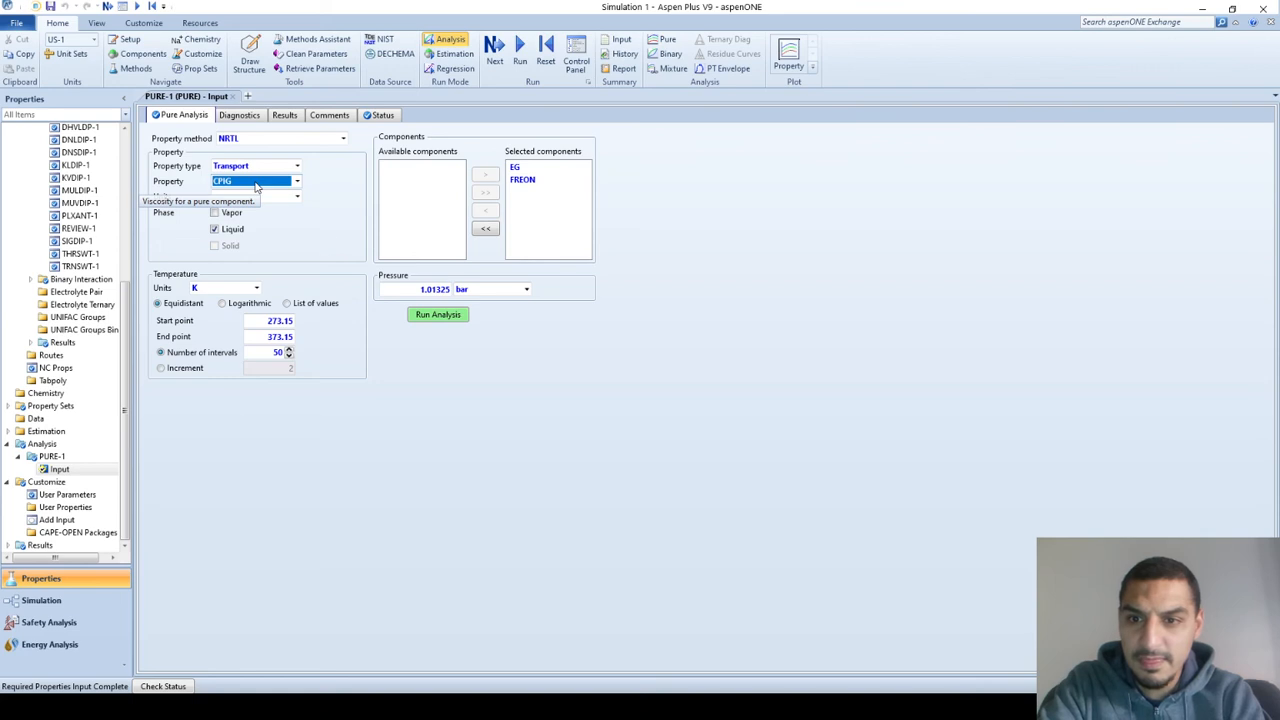
{"action": "left_click", "coordinate": [466, 322]}
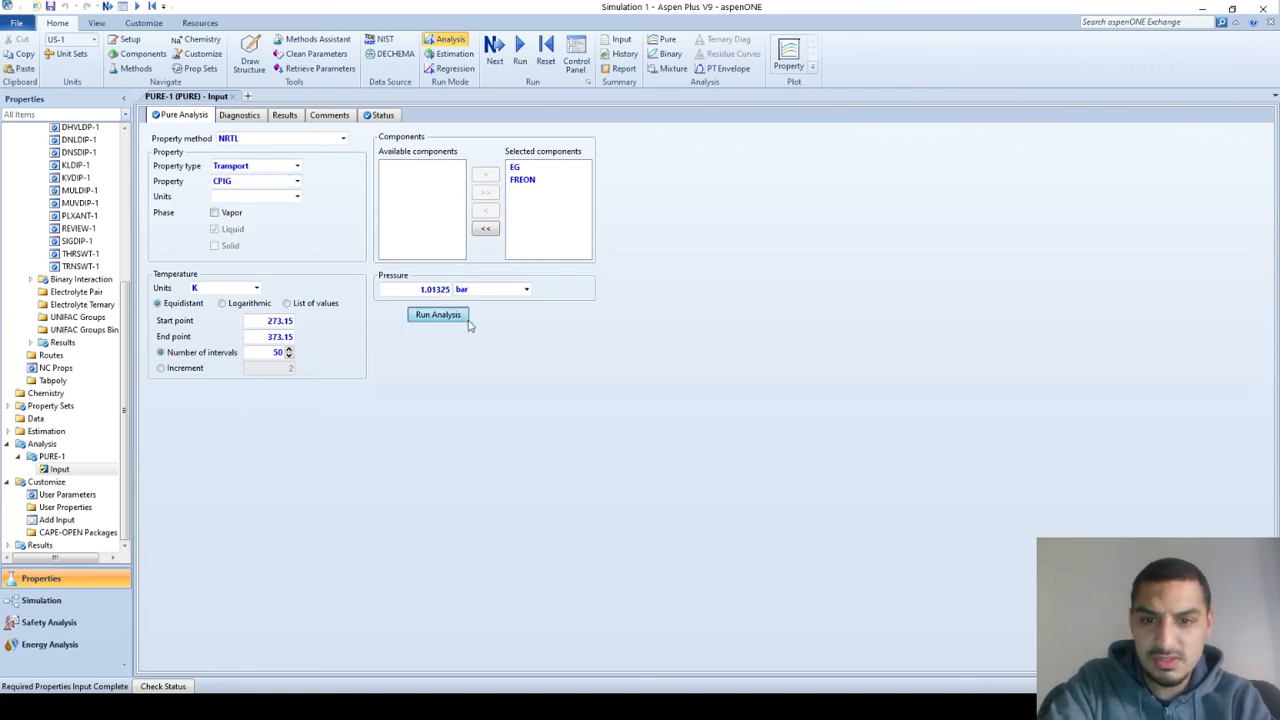
{"action": "left_click", "coordinate": [467, 318]}
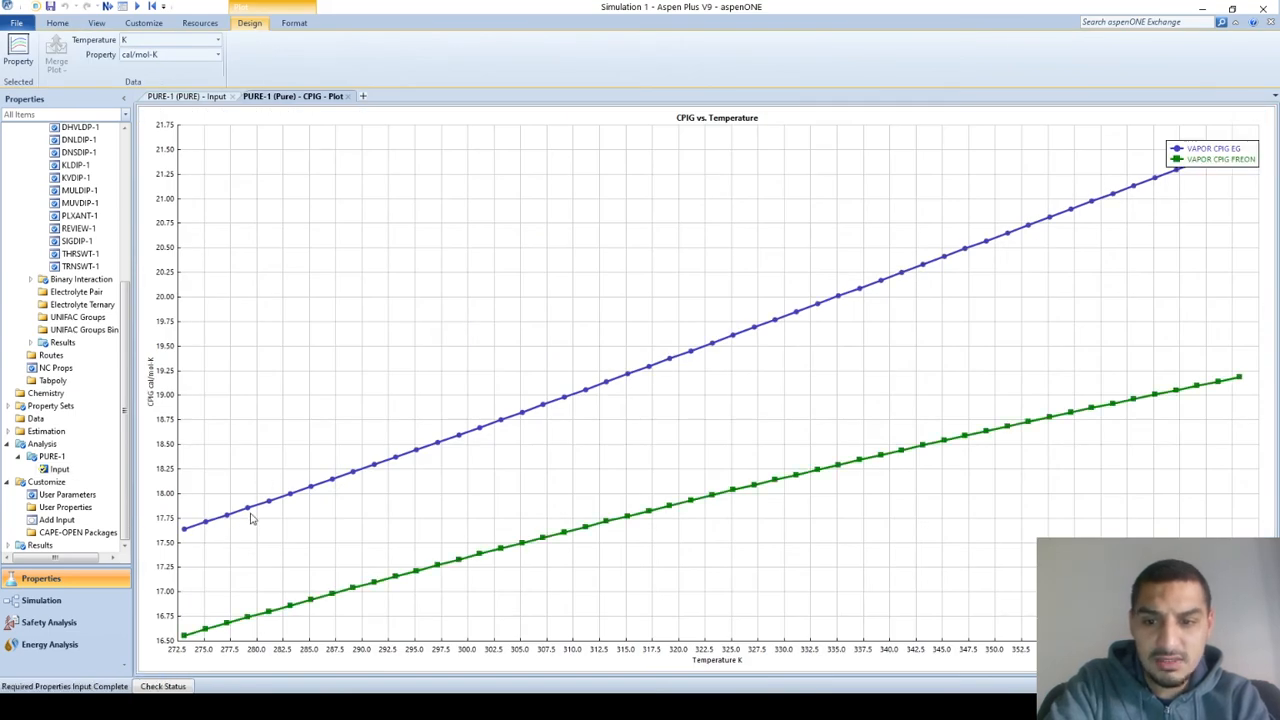
{"action": "left_click", "coordinate": [346, 96]}
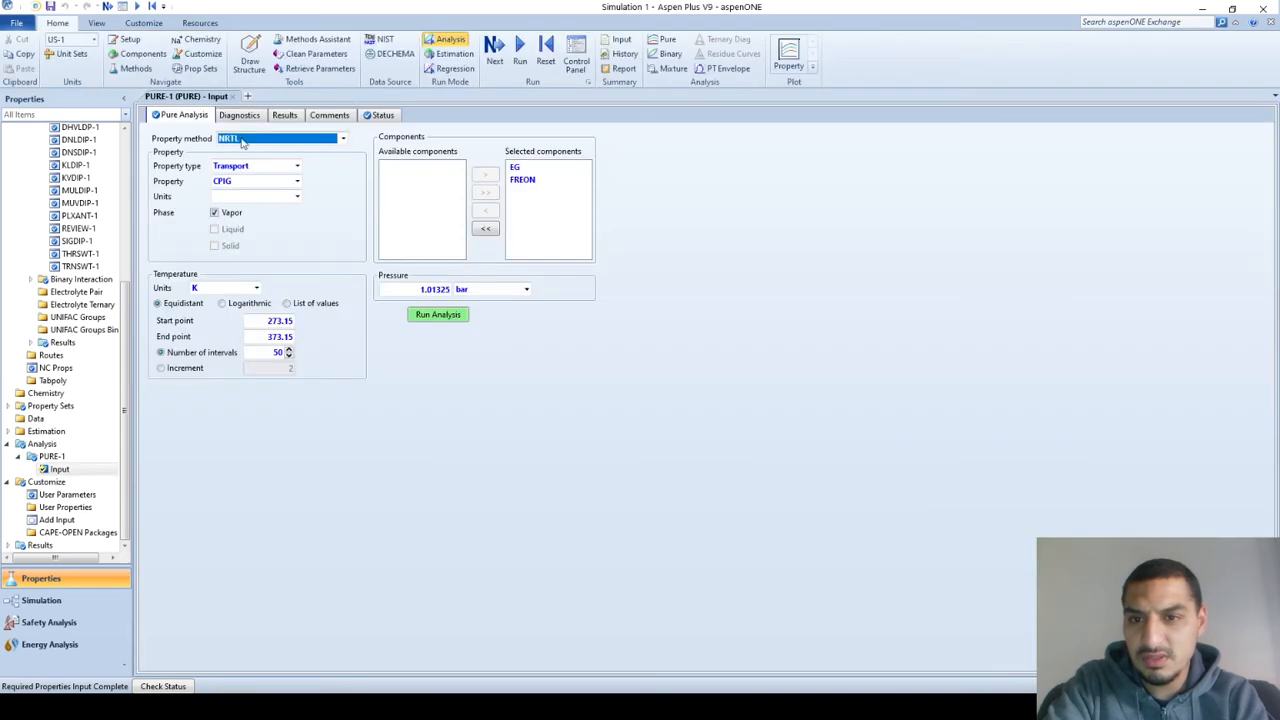
Change the pure component analysis to the Thermodynamic property CP-M, plot it for EG and FREON, and close the plot.
{"action": "left_click", "coordinate": [246, 183]}
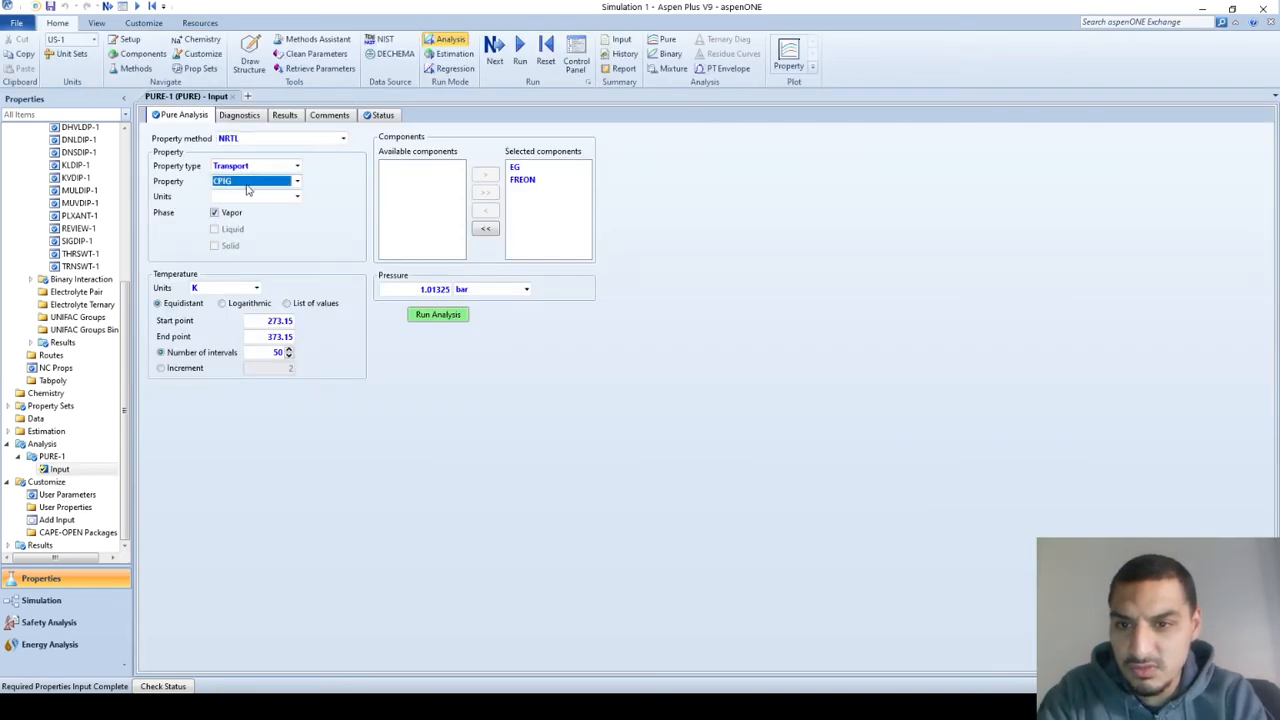
{"action": "left_click", "coordinate": [251, 168]}
{"action": "left_click", "coordinate": [251, 172]}
{"action": "left_click", "coordinate": [242, 177]}
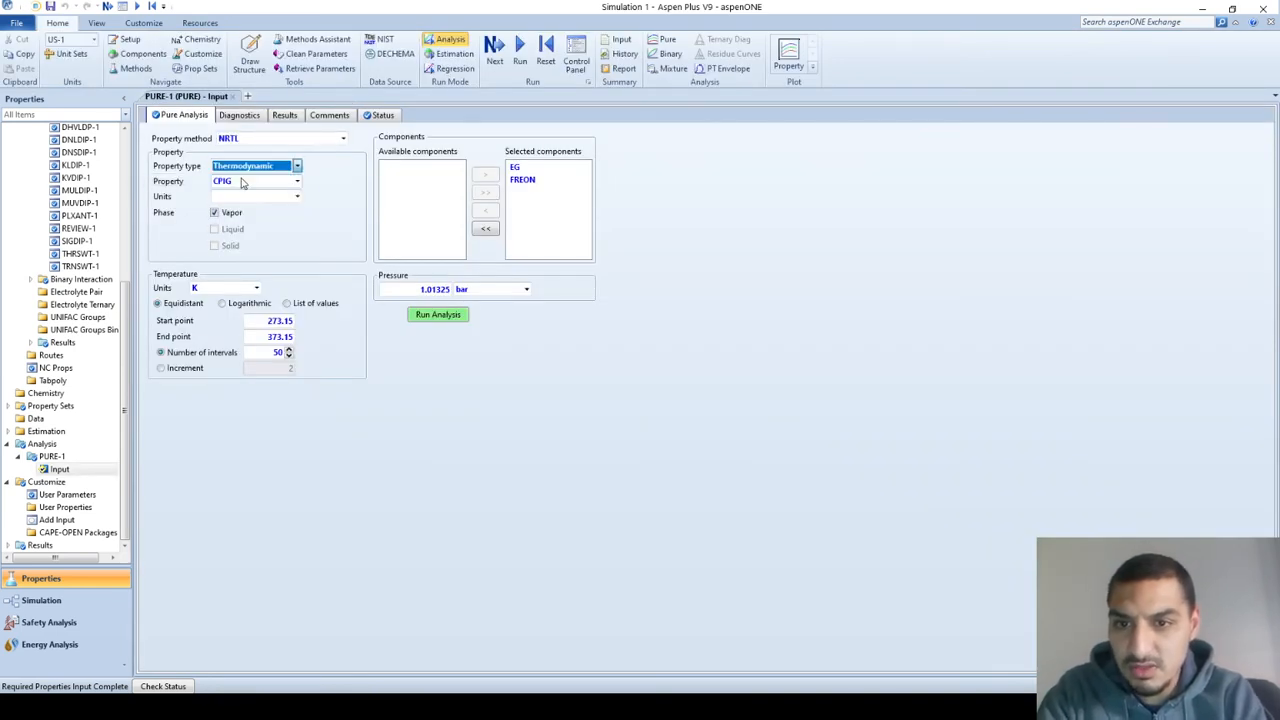
{"action": "left_click", "coordinate": [235, 184]}
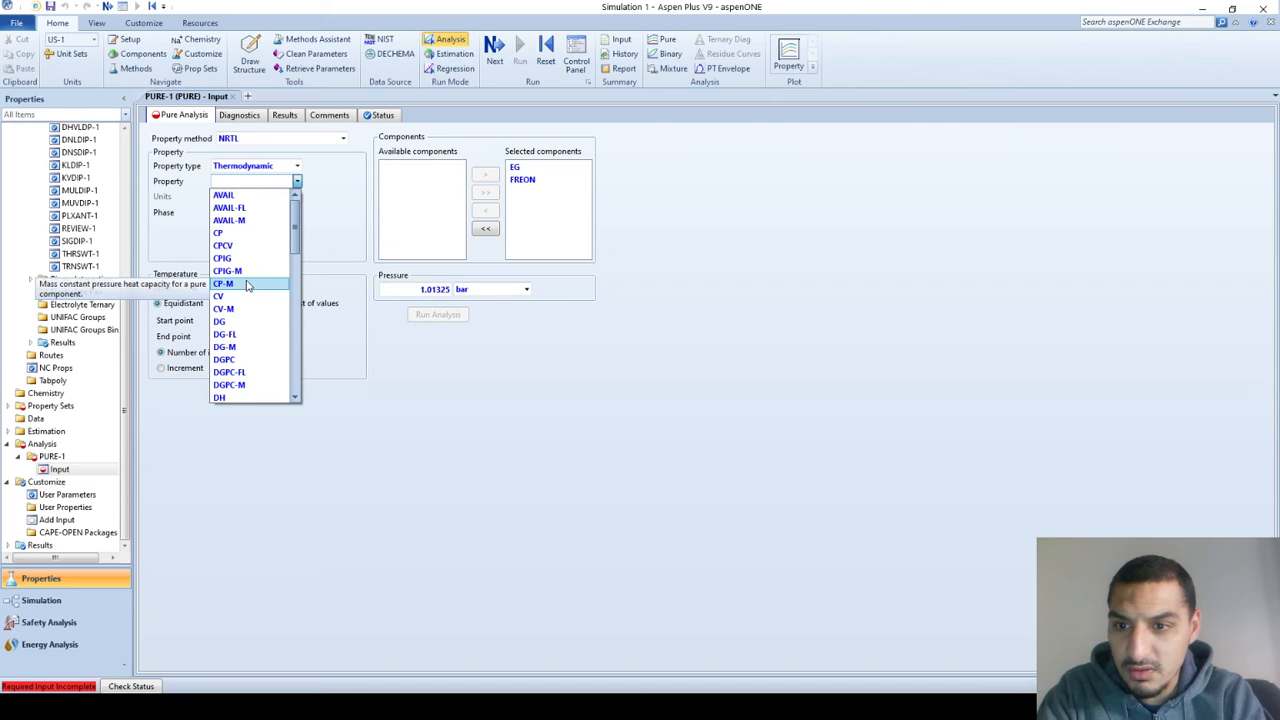
{"action": "left_click", "coordinate": [248, 285]}
{"action": "left_click", "coordinate": [436, 315]}
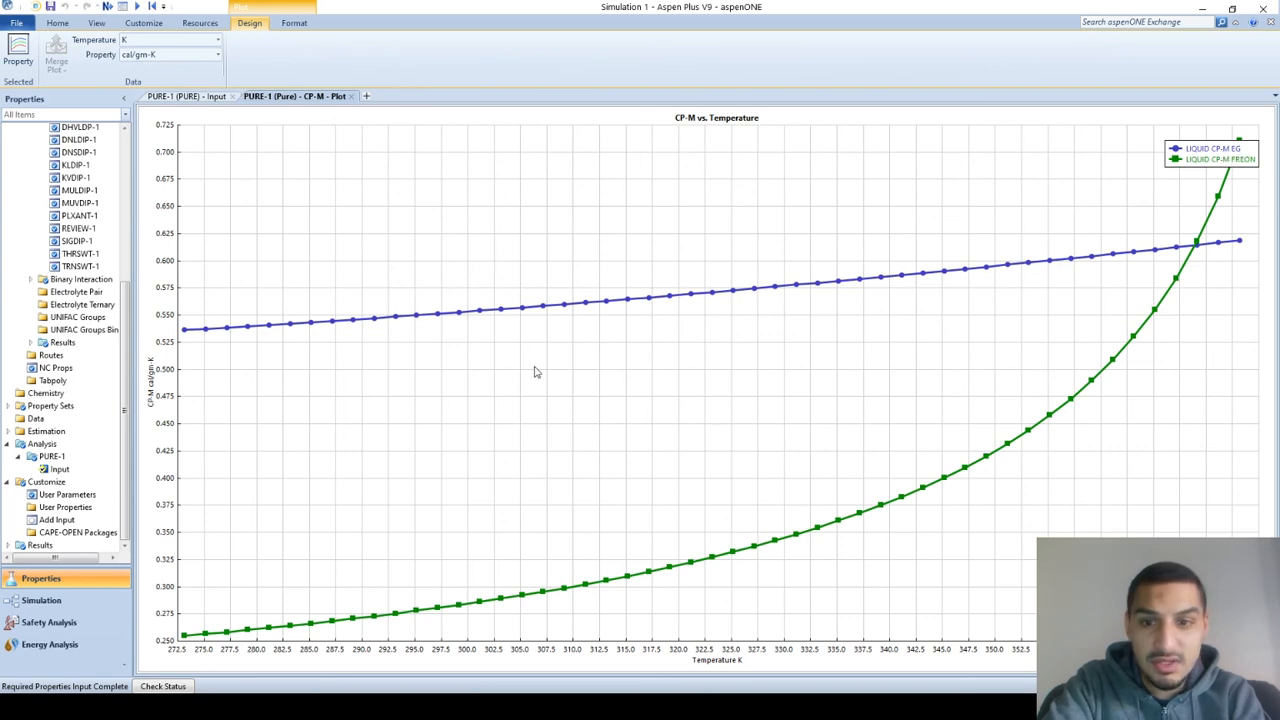
{"action": "left_click", "coordinate": [351, 96]}
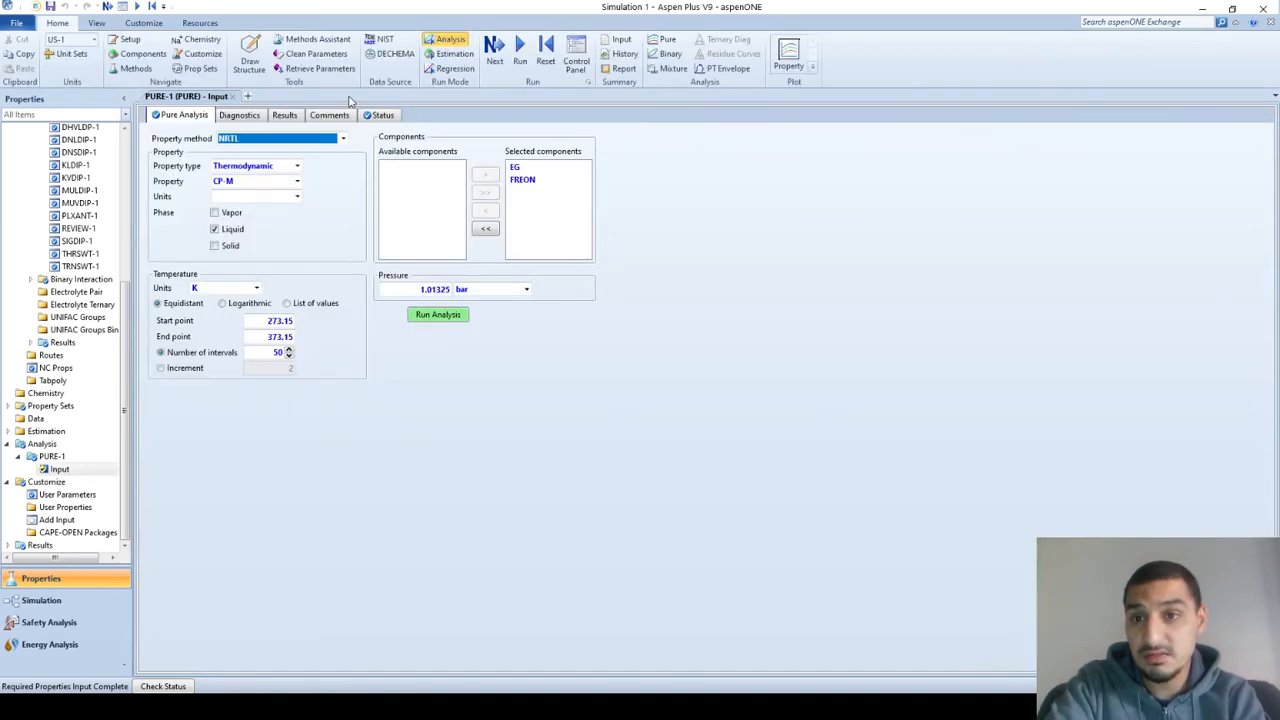
Return to the Simulation environment, give EG-IN a mass-basis total flow rate of 6000 kg/hr, and run the simulation.
{"action": "left_click", "coordinate": [51, 601]}
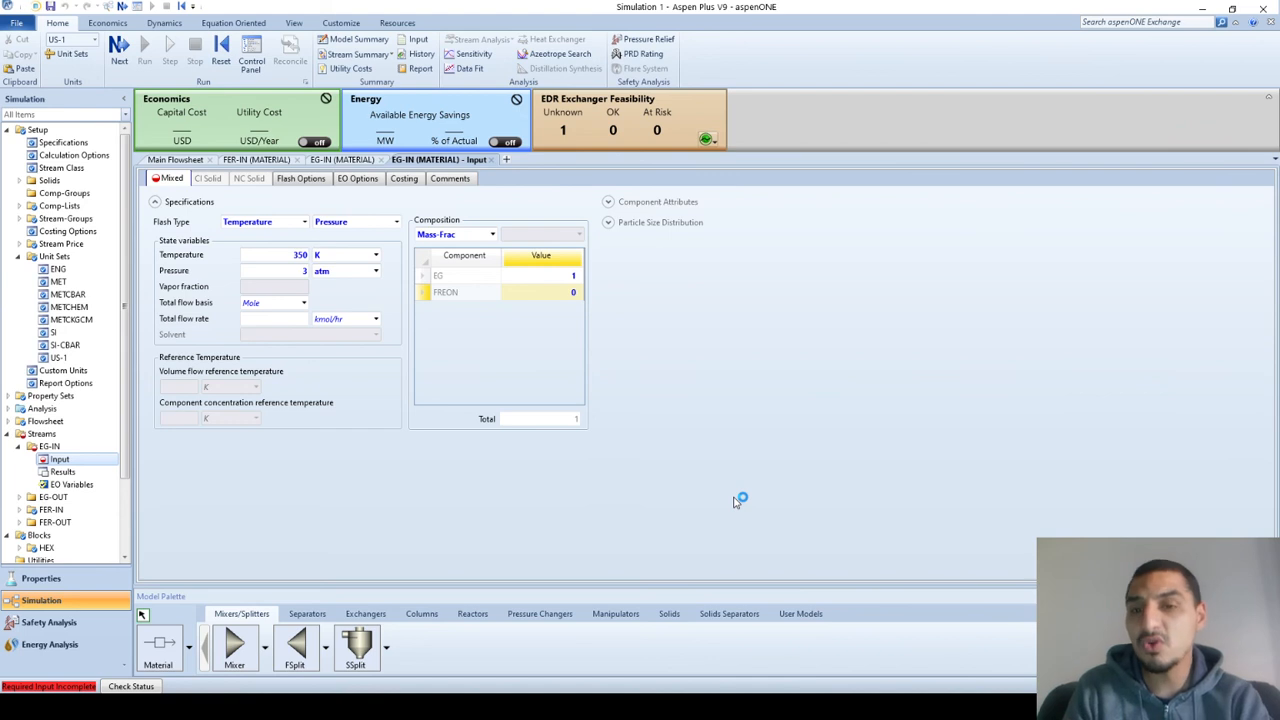
{"action": "left_click", "coordinate": [281, 318]}
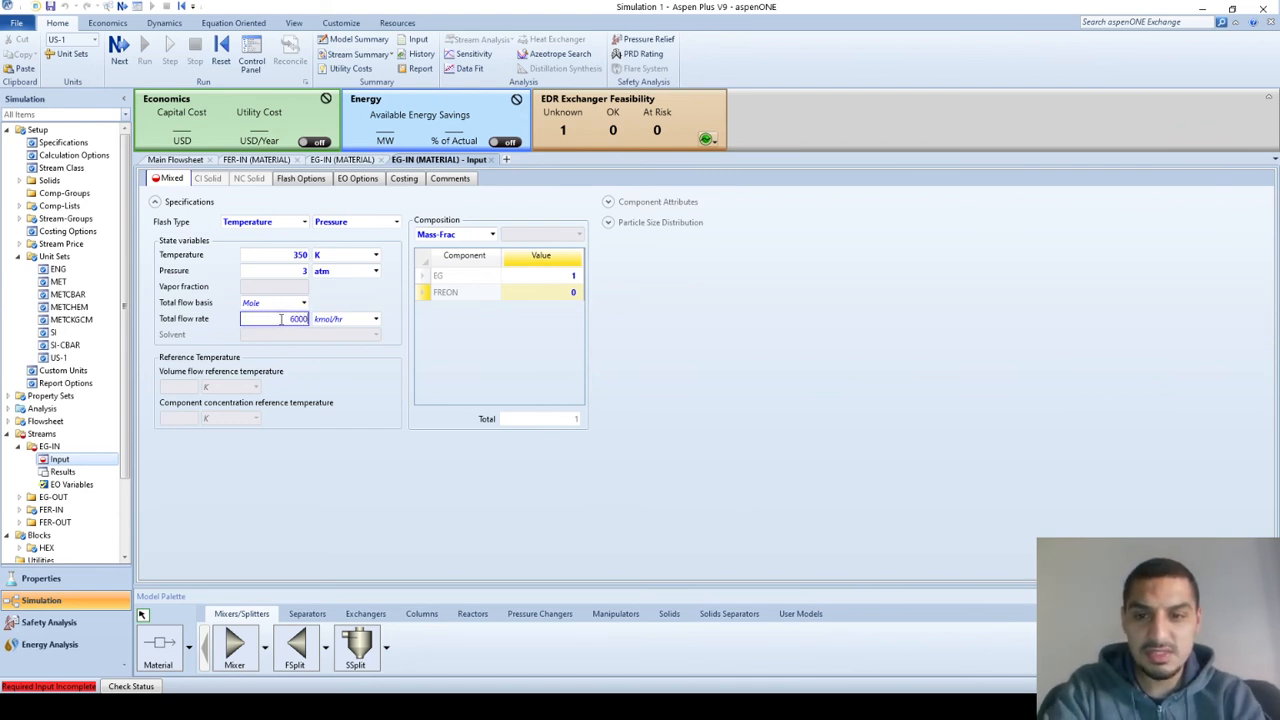
{"action": "type", "text": "6000"}
{"action": "key", "text": "Return"}
{"action": "left_click", "coordinate": [287, 306]}
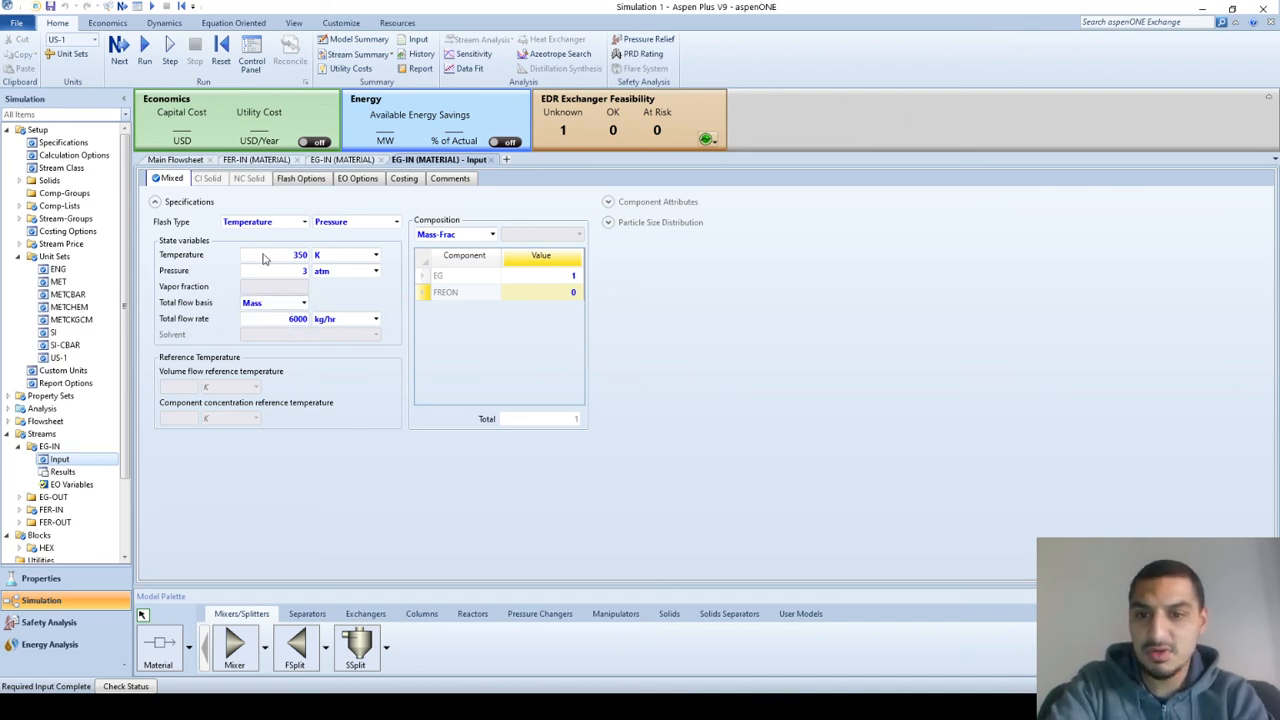
{"action": "left_click", "coordinate": [186, 162]}
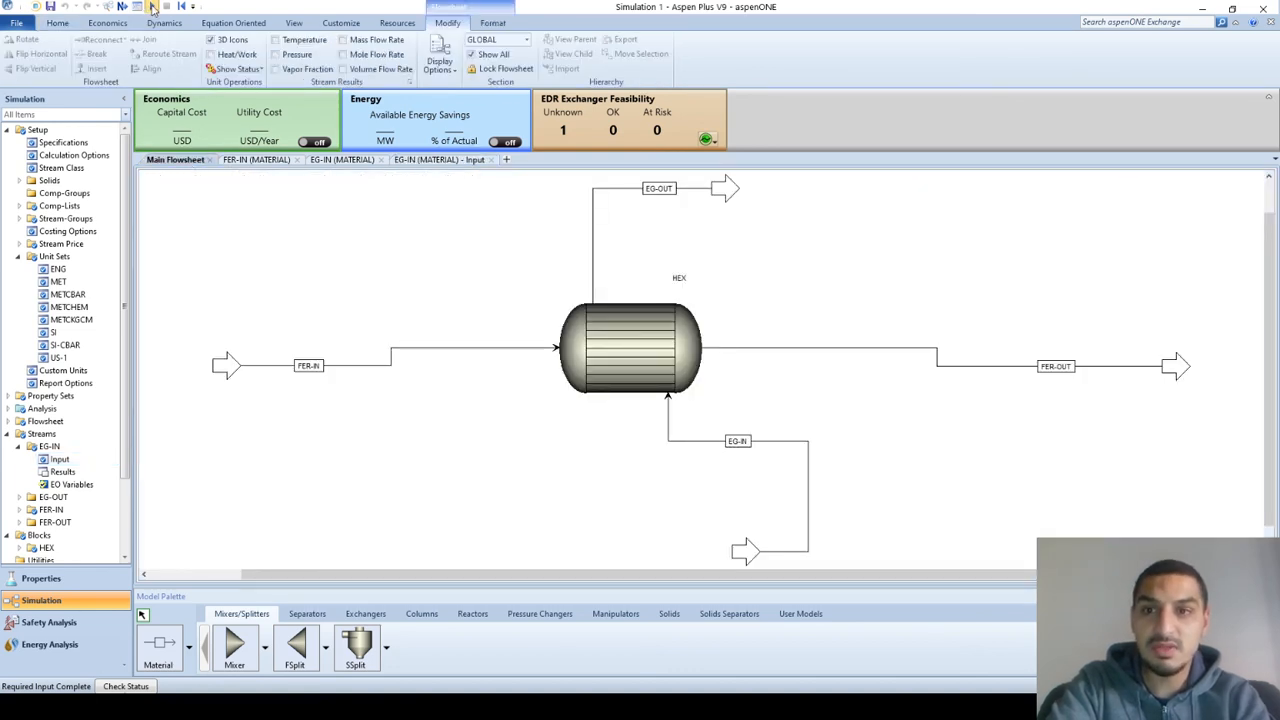
{"action": "left_click", "coordinate": [152, 7]}
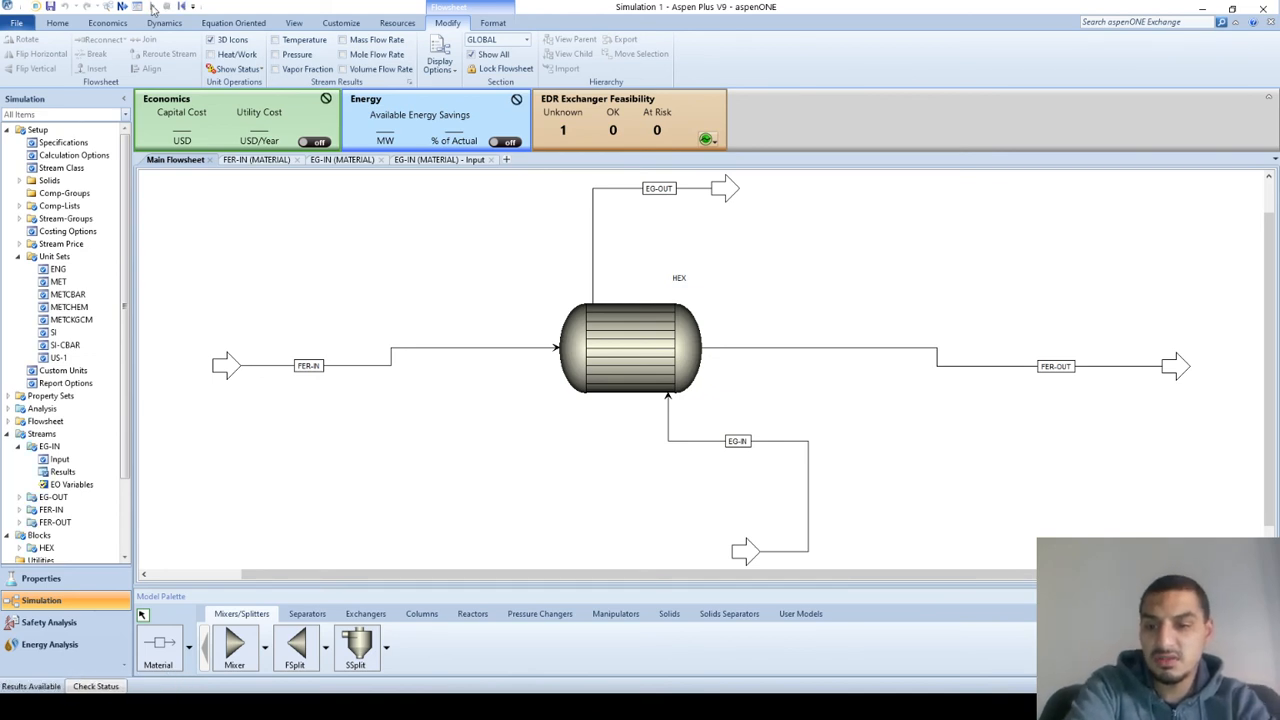
Examine the HEX block's thermal results, covering the summary, balance and exchanger details.
{"action": "scroll", "coordinate": [64, 368], "scroll_direction": "down", "scroll_amount": 2}
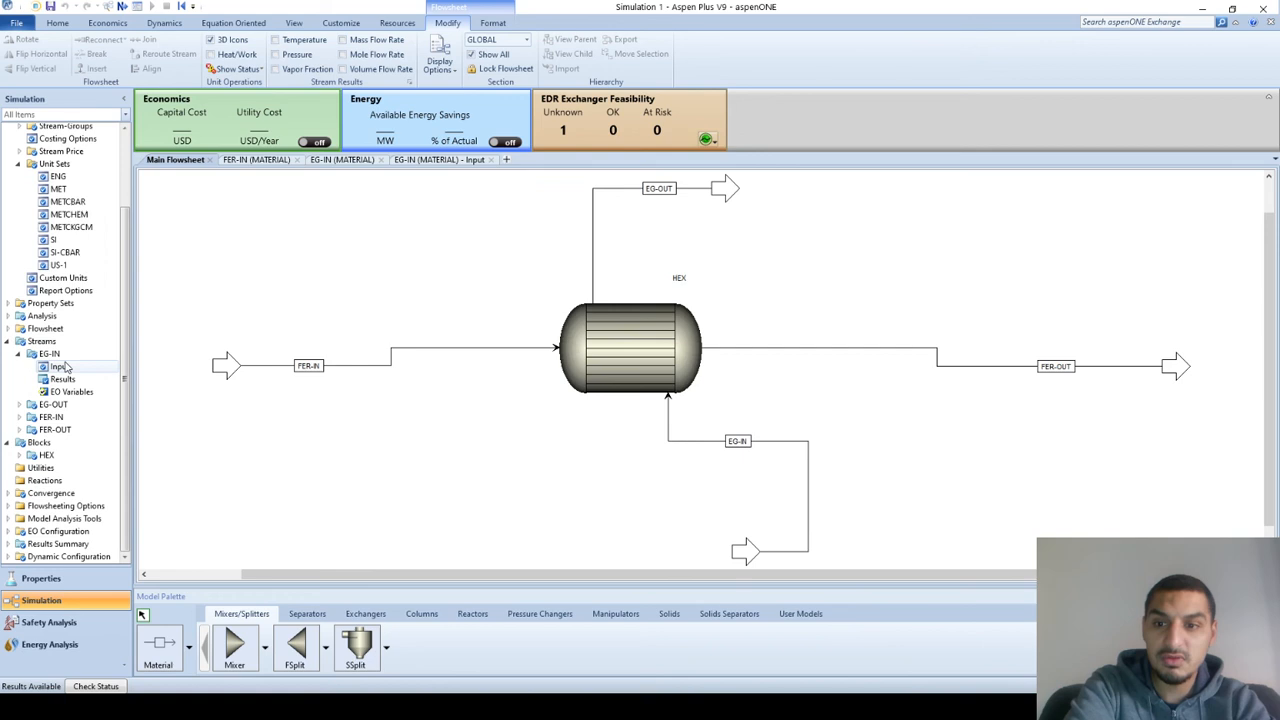
{"action": "left_click", "coordinate": [18, 455]}
{"action": "scroll", "coordinate": [7, 313], "scroll_direction": "down", "scroll_amount": 5}
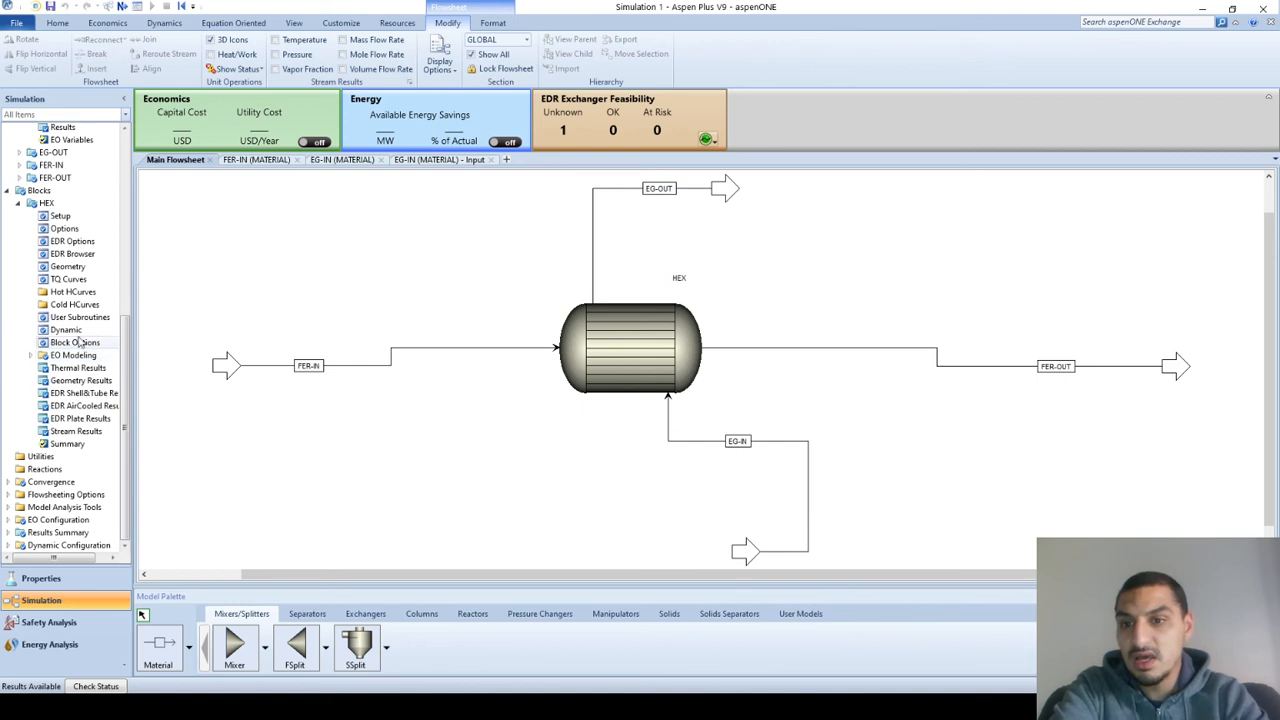
{"action": "left_click", "coordinate": [77, 368]}
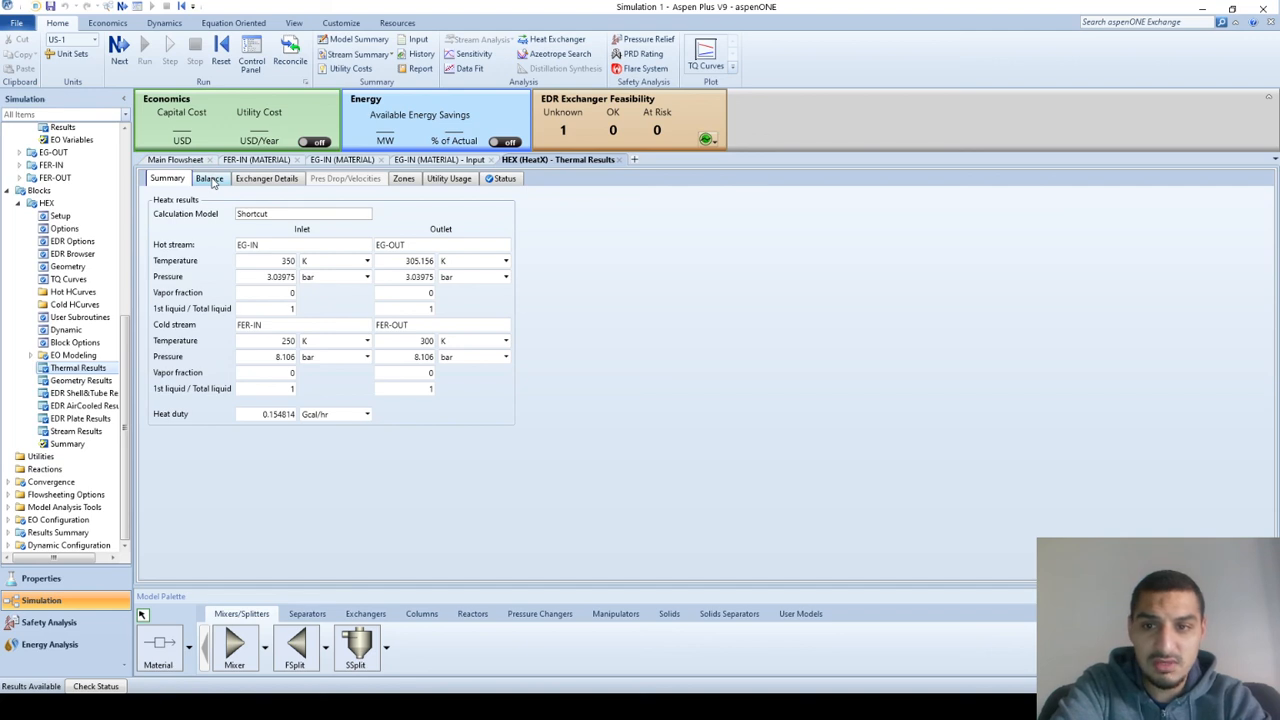
{"action": "left_click", "coordinate": [210, 180]}
{"action": "left_click", "coordinate": [268, 180]}
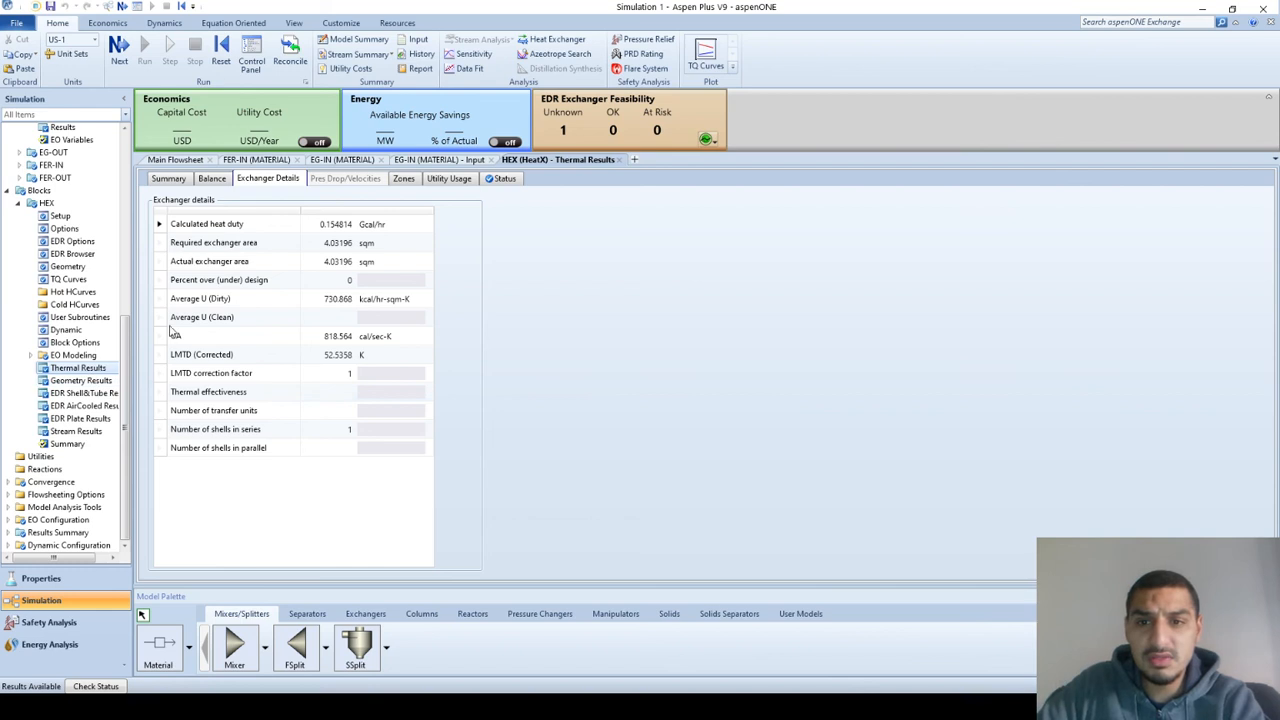
Check the HEX geometry, EDR Shell&Tube and EDR AirCooled results, widen the navigation pane, and return to the thermal results summary.
{"action": "left_click", "coordinate": [68, 384]}
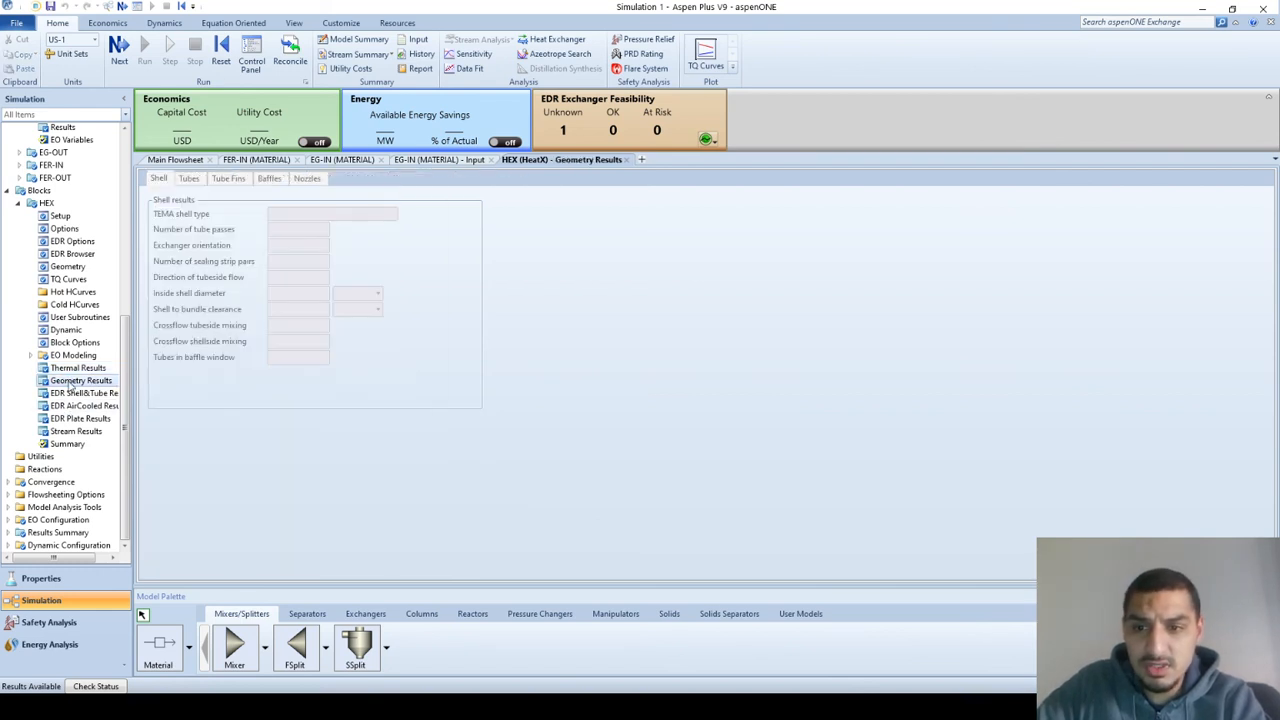
{"action": "left_click", "coordinate": [78, 395]}
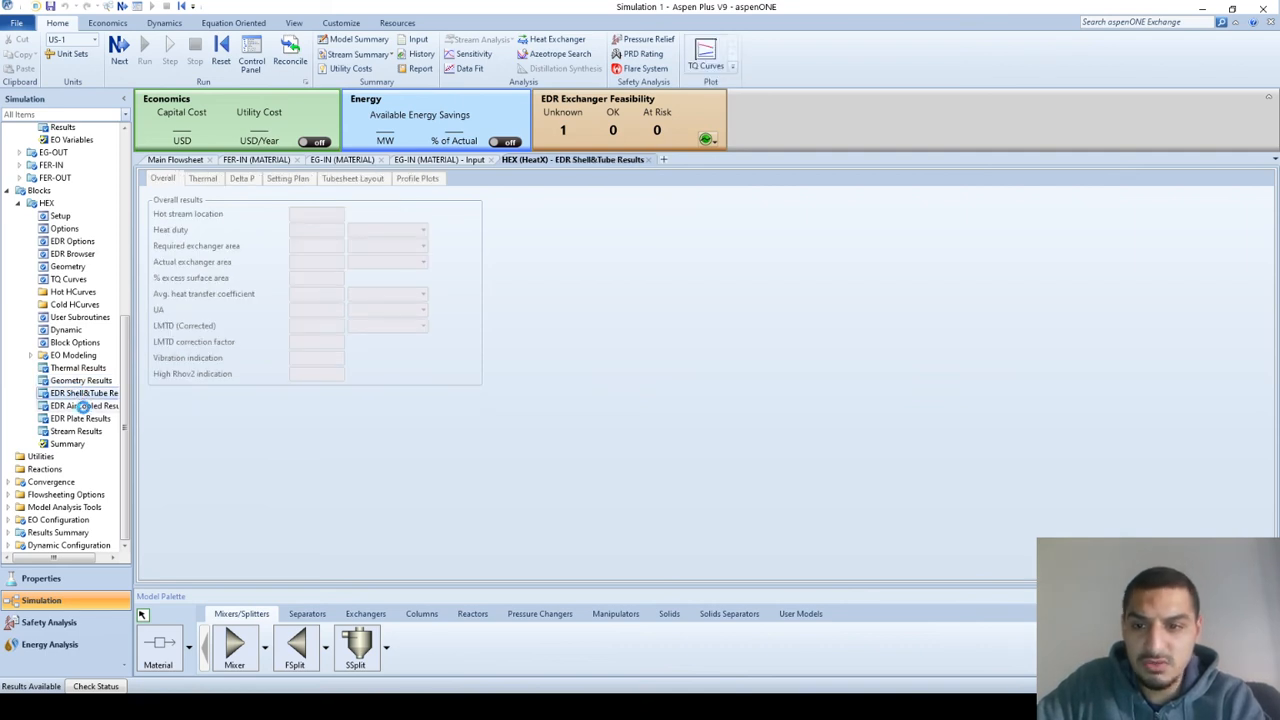
{"action": "left_click", "coordinate": [85, 406]}
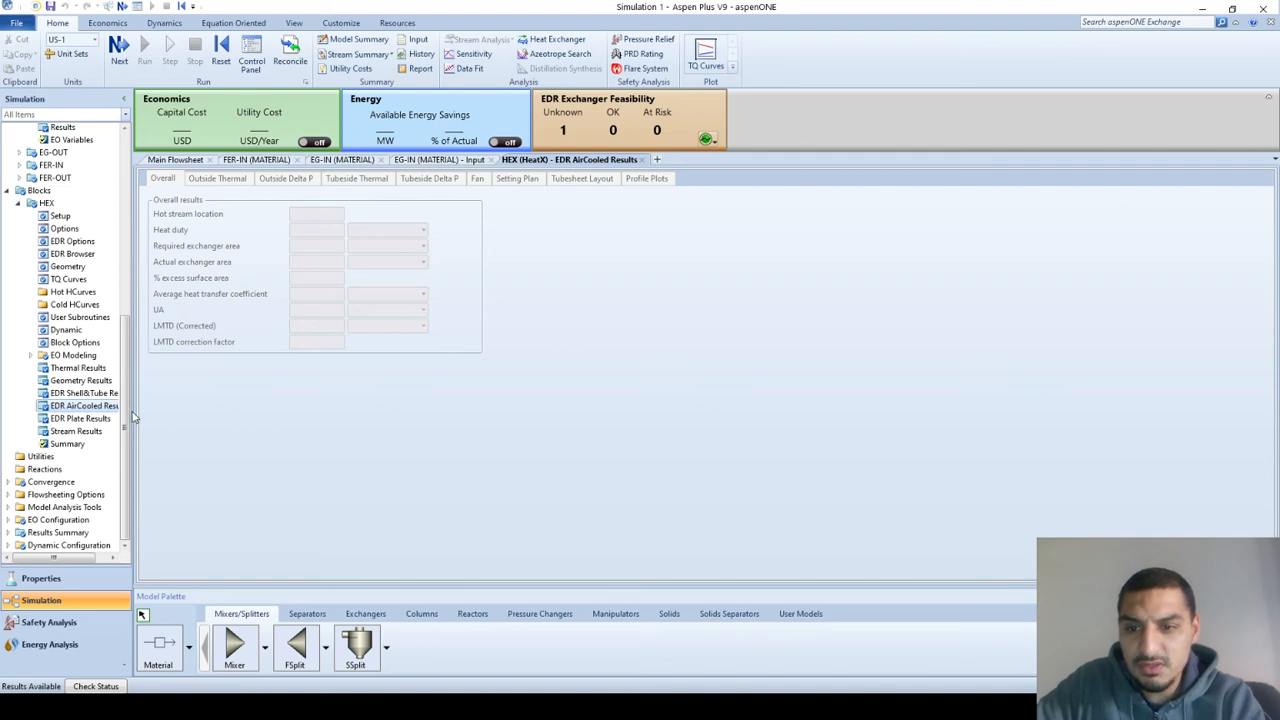
{"action": "left_click_drag", "start_coordinate": [133, 418], "coordinate": [178, 420]}
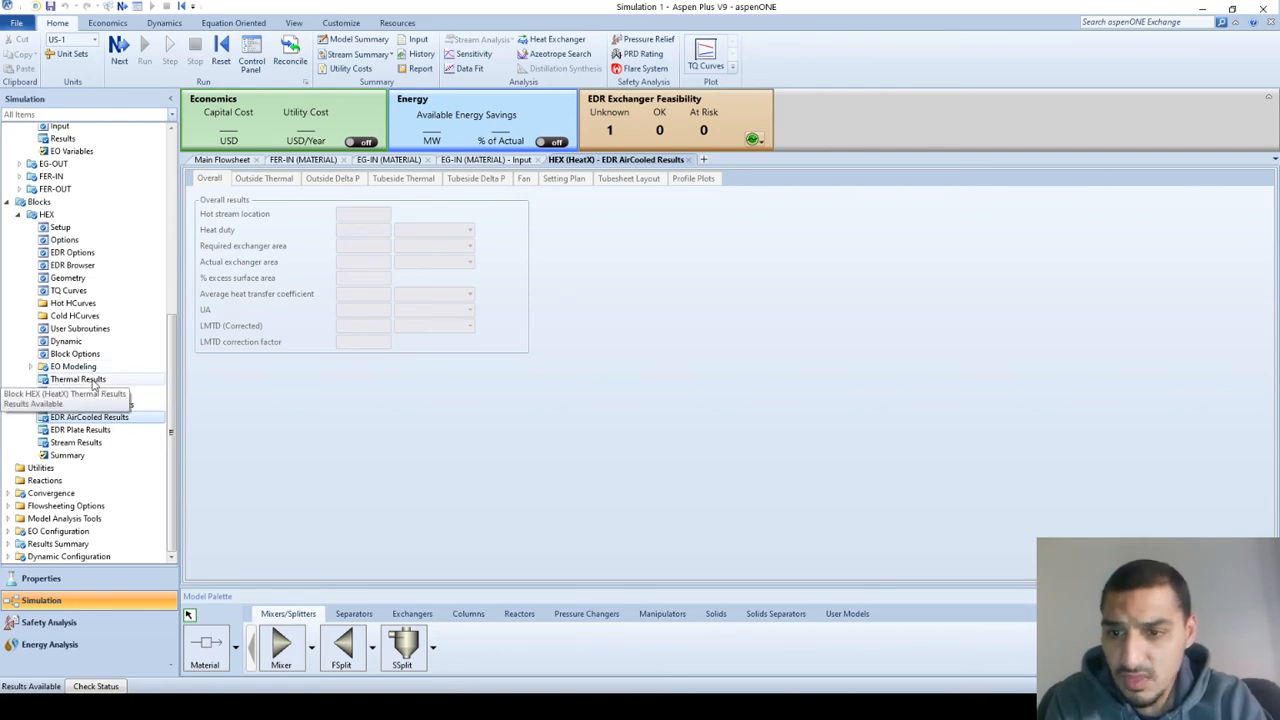
{"action": "left_click", "coordinate": [90, 380]}
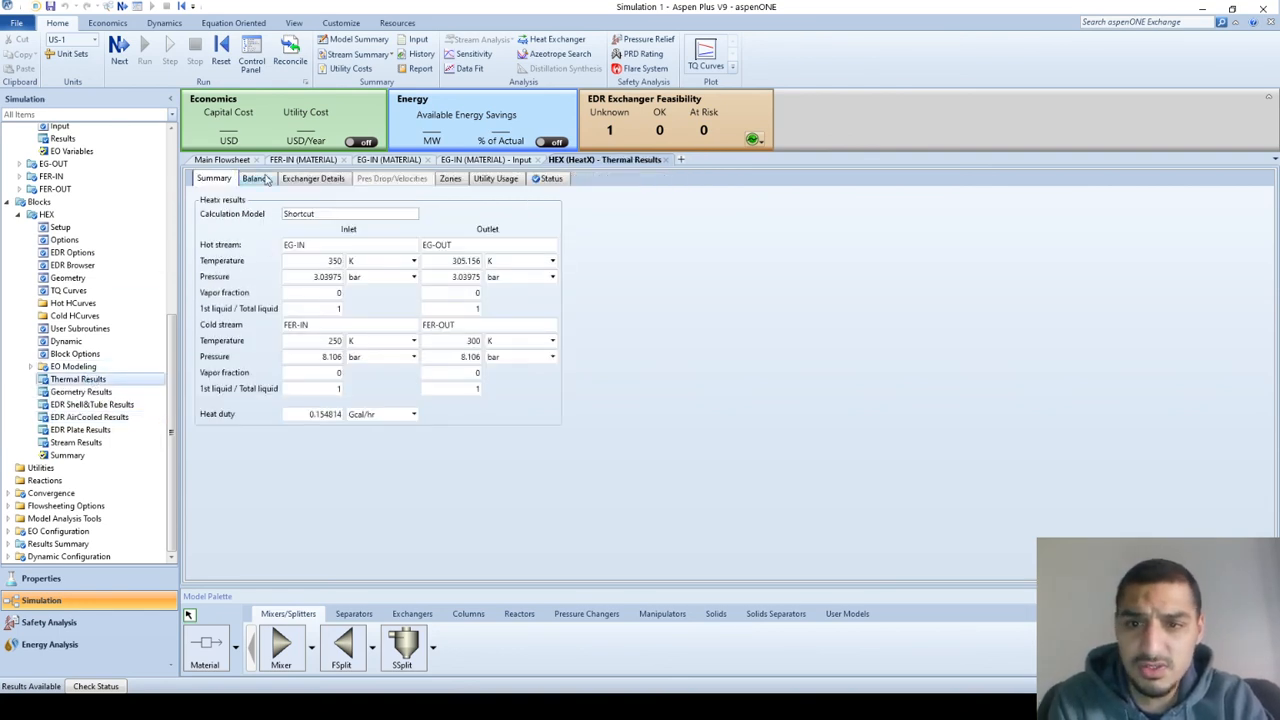
Check the input specifications of the FER-IN stream and return to the flowsheet.
{"action": "left_click", "coordinate": [232, 160]}
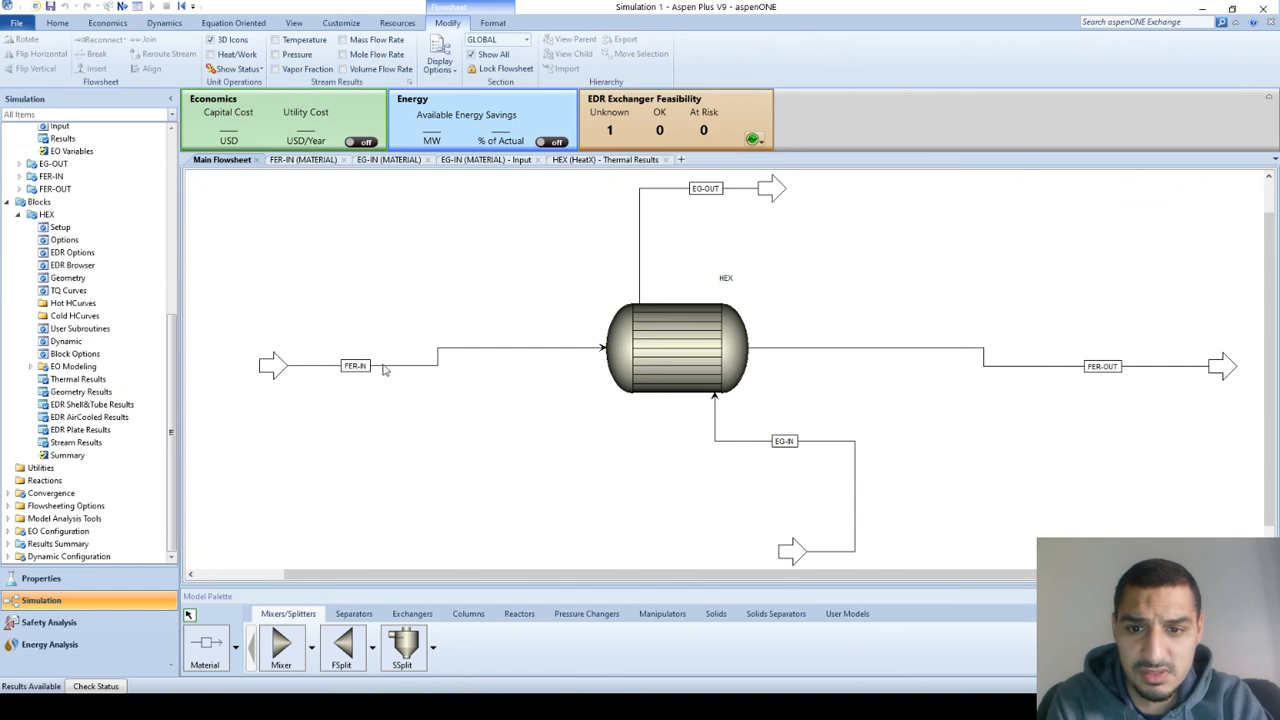
{"action": "double_click", "coordinate": [383, 368]}
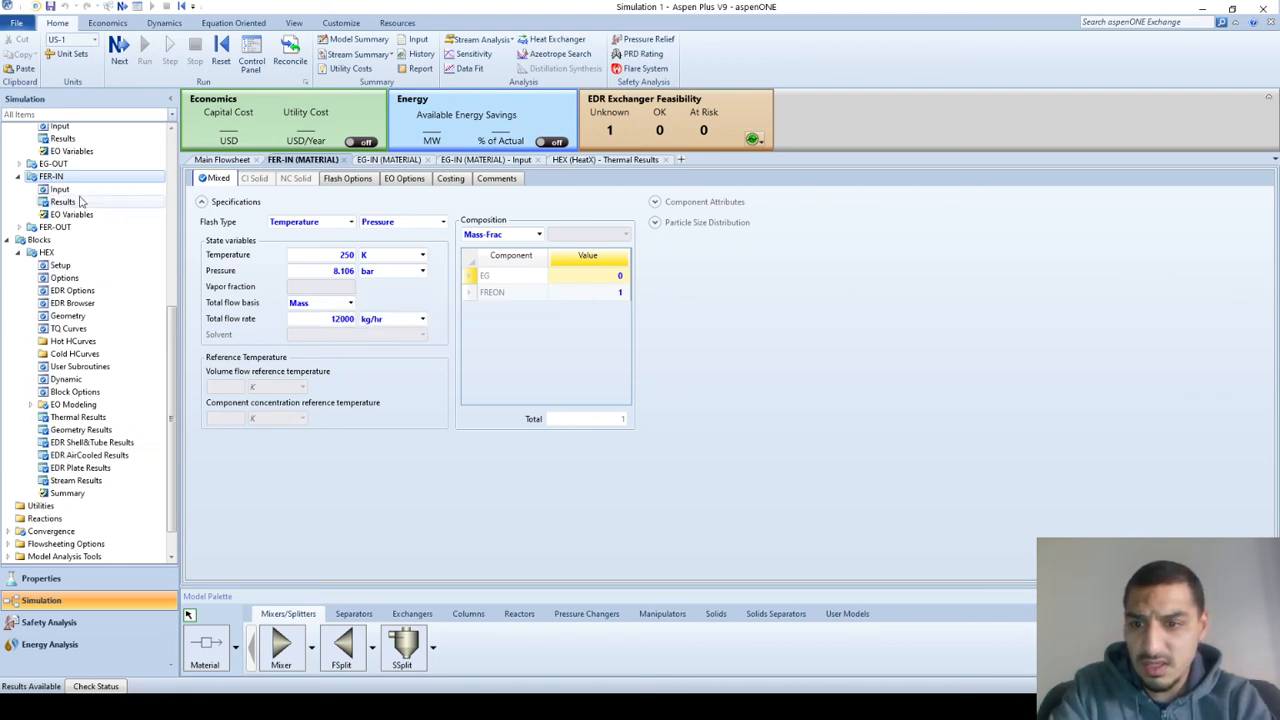
{"action": "left_click", "coordinate": [222, 161]}
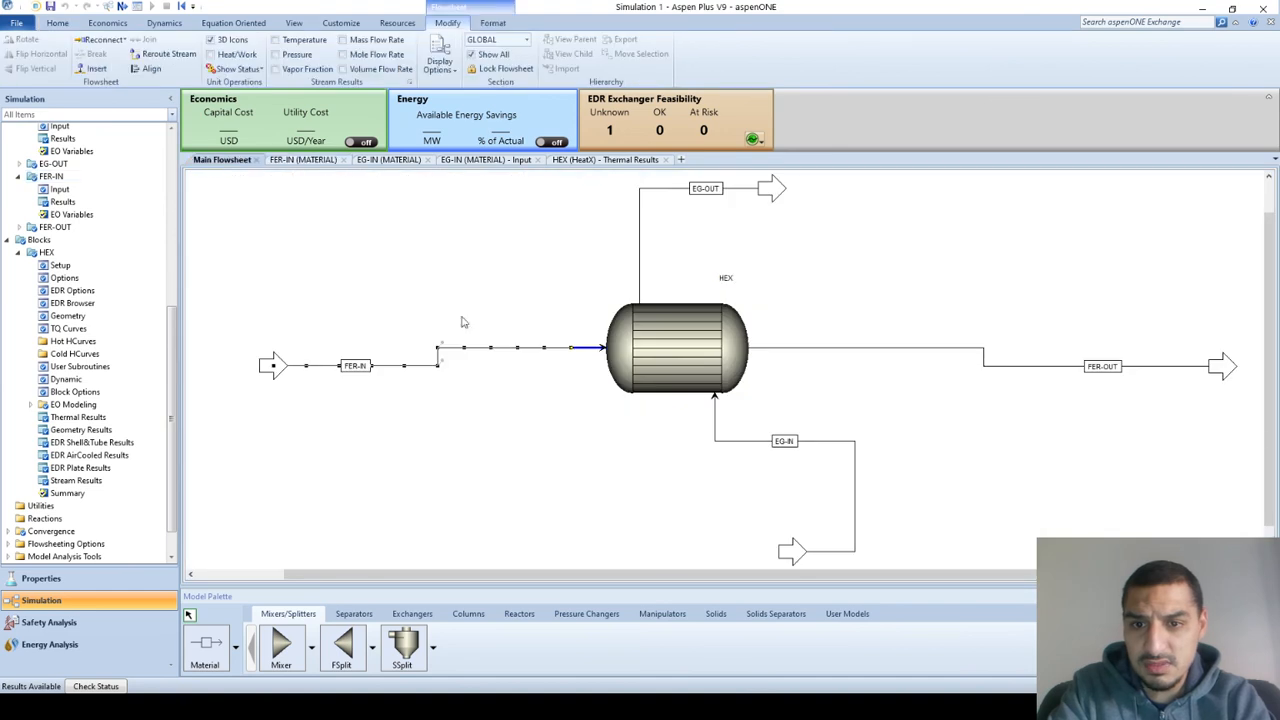
Set the EG-IN inlet temperature to 370 K and rerun the simulation.
{"action": "left_click", "coordinate": [852, 496]}
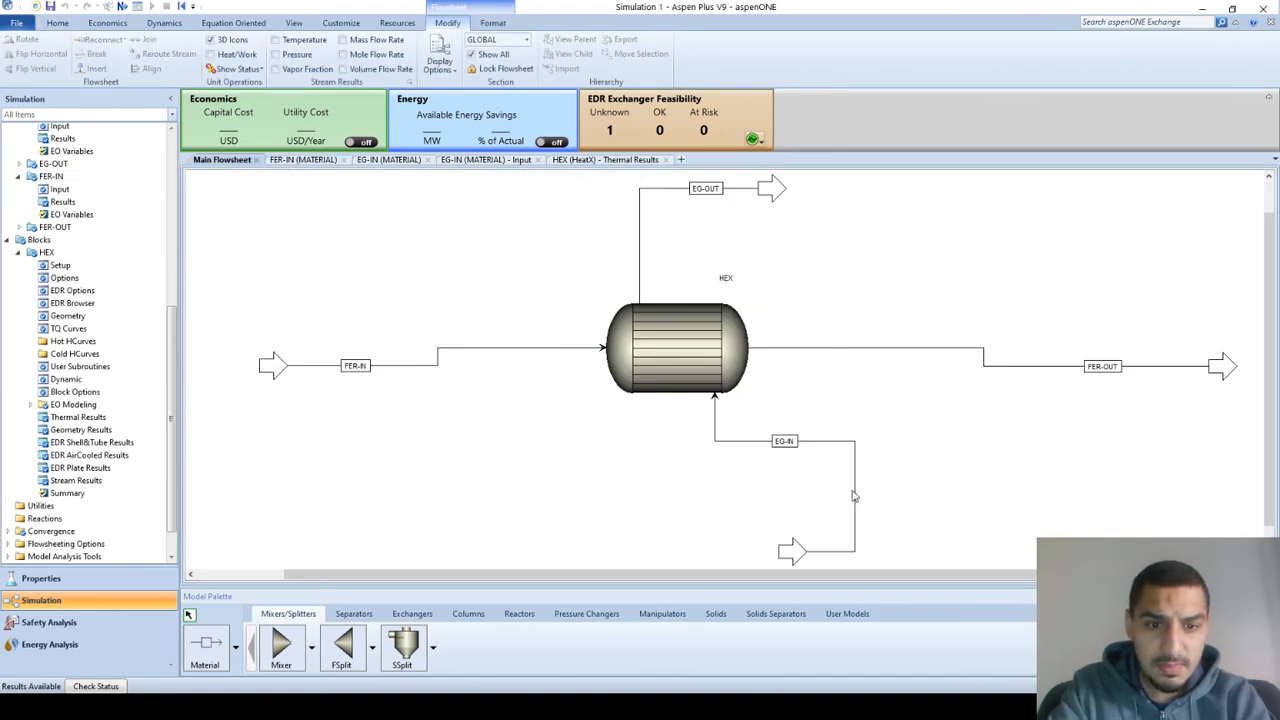
{"action": "double_click", "coordinate": [852, 496]}
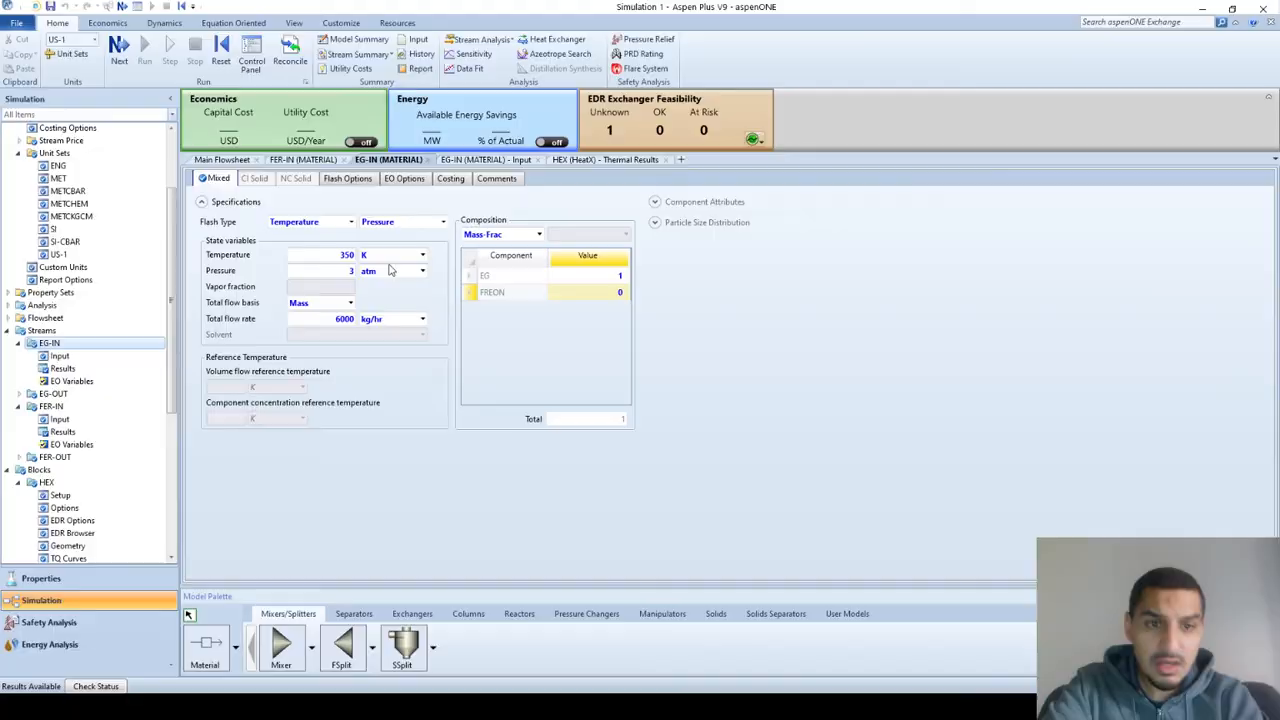
{"action": "left_click", "coordinate": [330, 253]}
{"action": "type", "text": "370"}
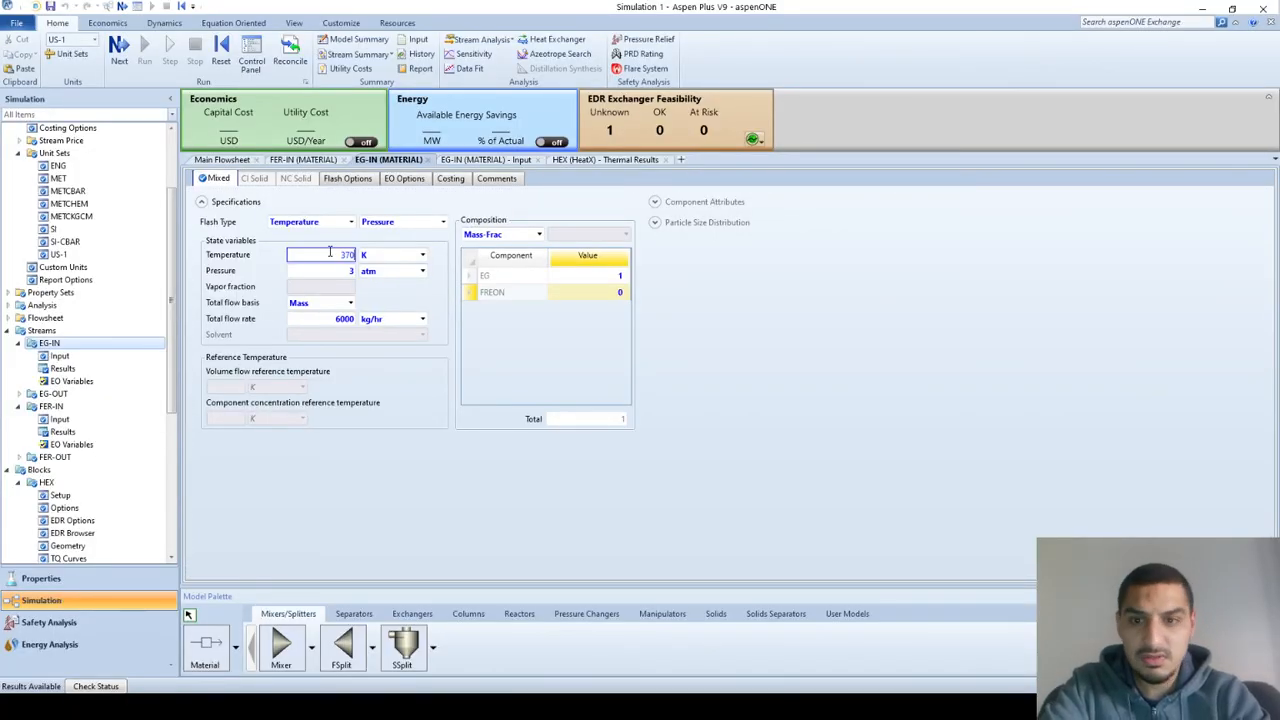
{"action": "left_click", "coordinate": [146, 50]}
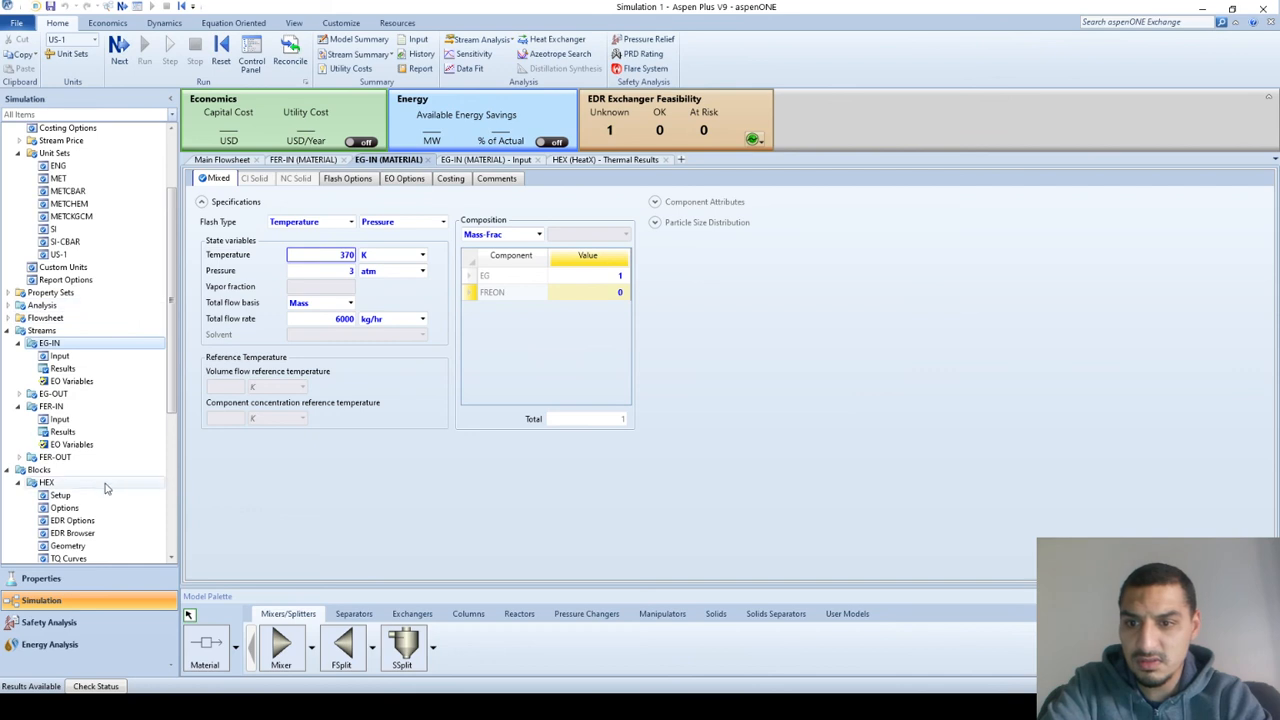
Review the HEX block's thermal results summary for the rerun, and check its setup specifications.
{"action": "scroll", "coordinate": [105, 475], "scroll_direction": "down", "scroll_amount": 4}
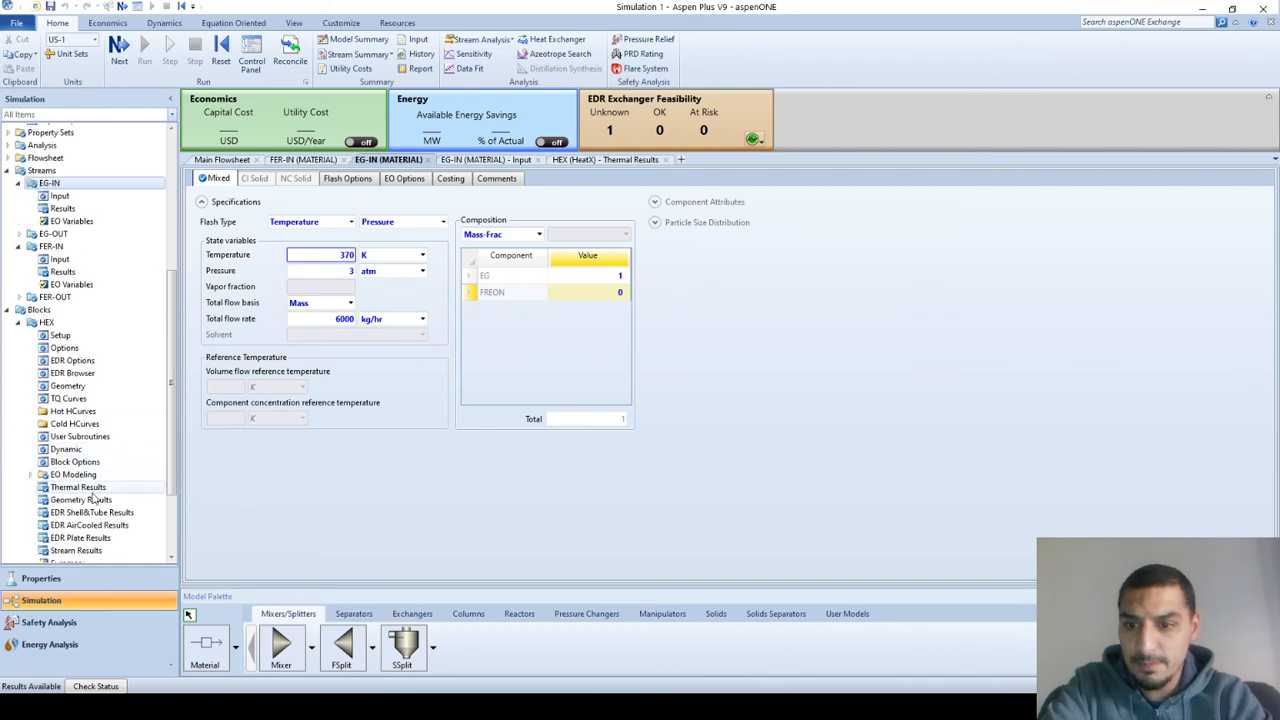
{"action": "left_click", "coordinate": [90, 489]}
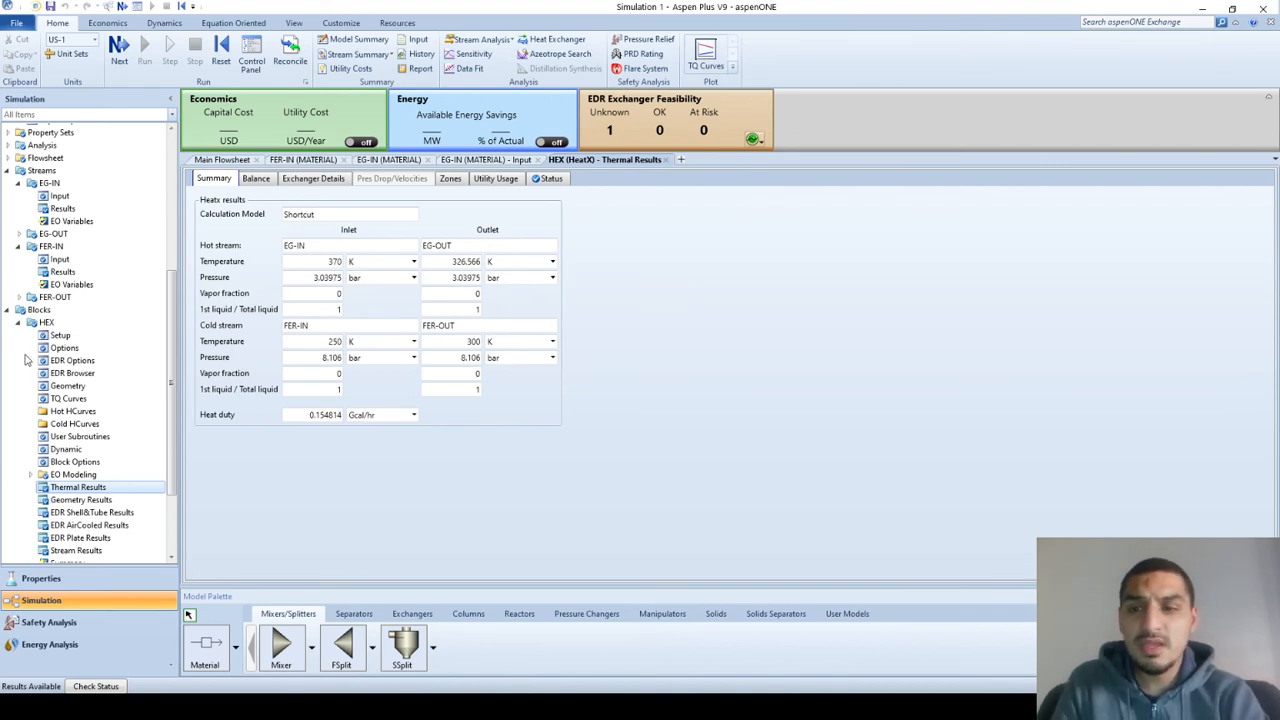
{"action": "left_click", "coordinate": [164, 416]}
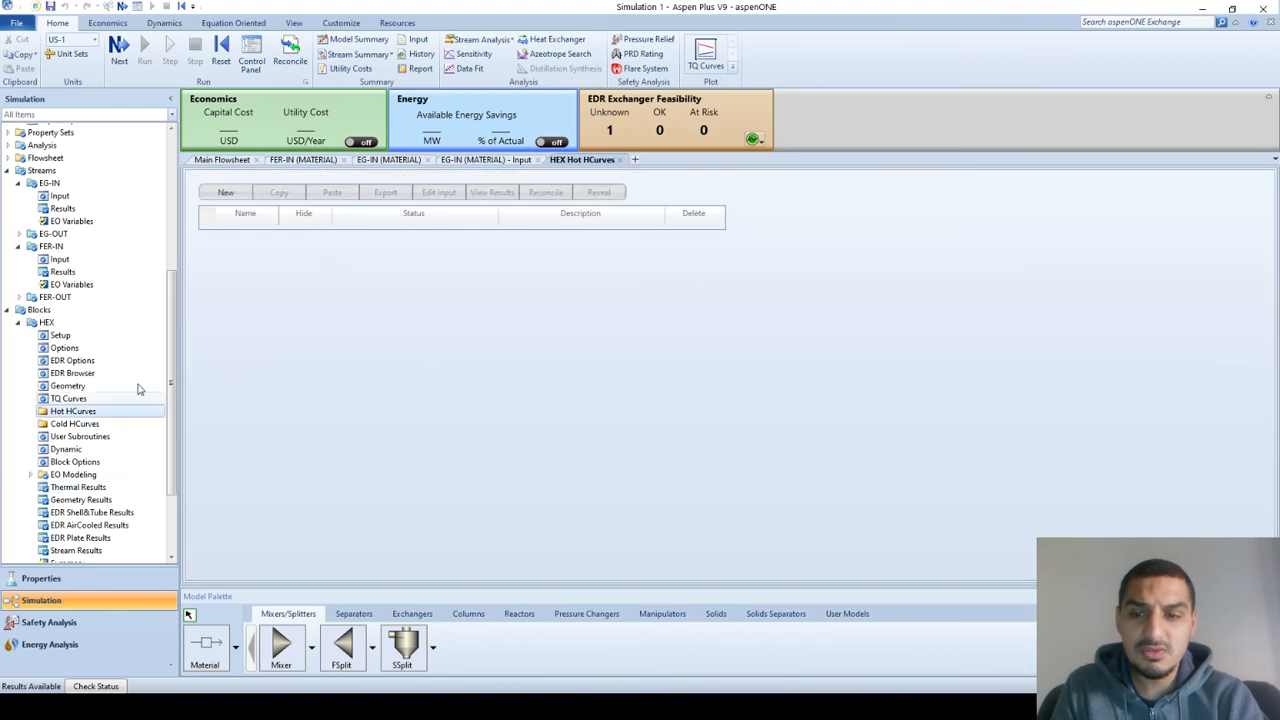
{"action": "left_click", "coordinate": [59, 335]}
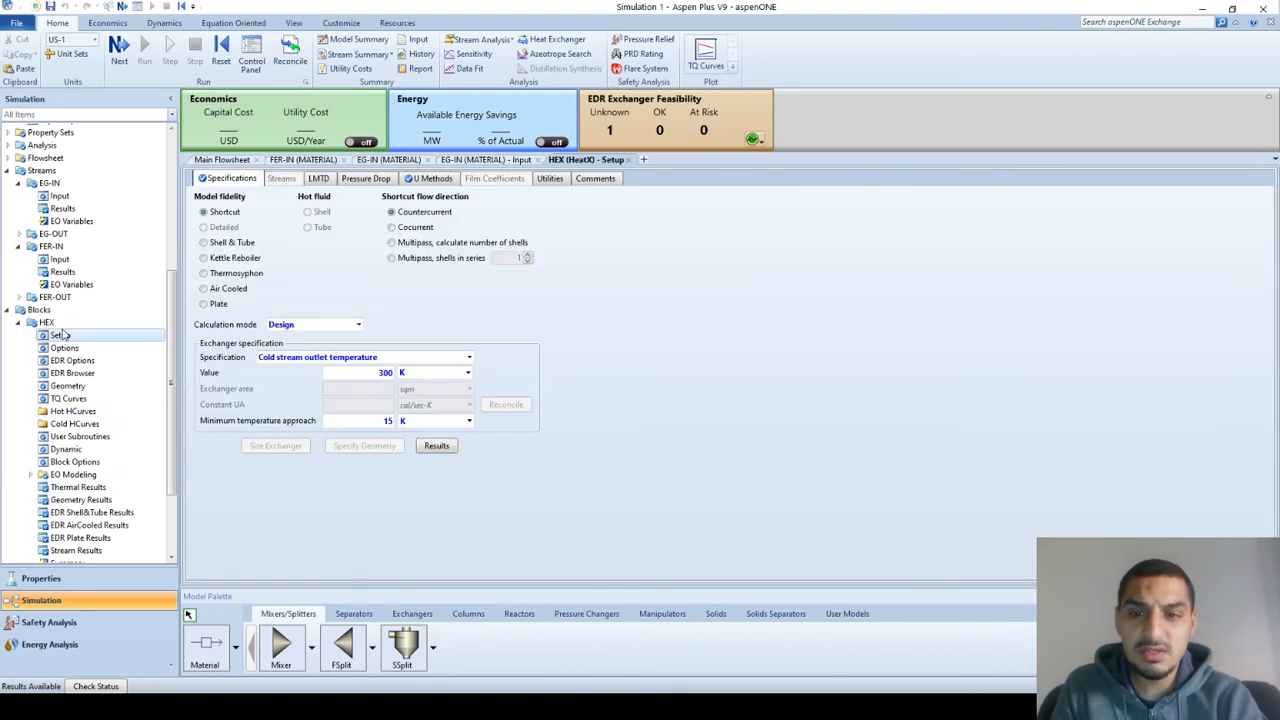
Create a new flowsheet design specification with the ID DS-1.
{"action": "scroll", "coordinate": [172, 395], "scroll_direction": "down", "scroll_amount": 1}
{"action": "scroll", "coordinate": [172, 395], "scroll_direction": "down", "scroll_amount": 2}
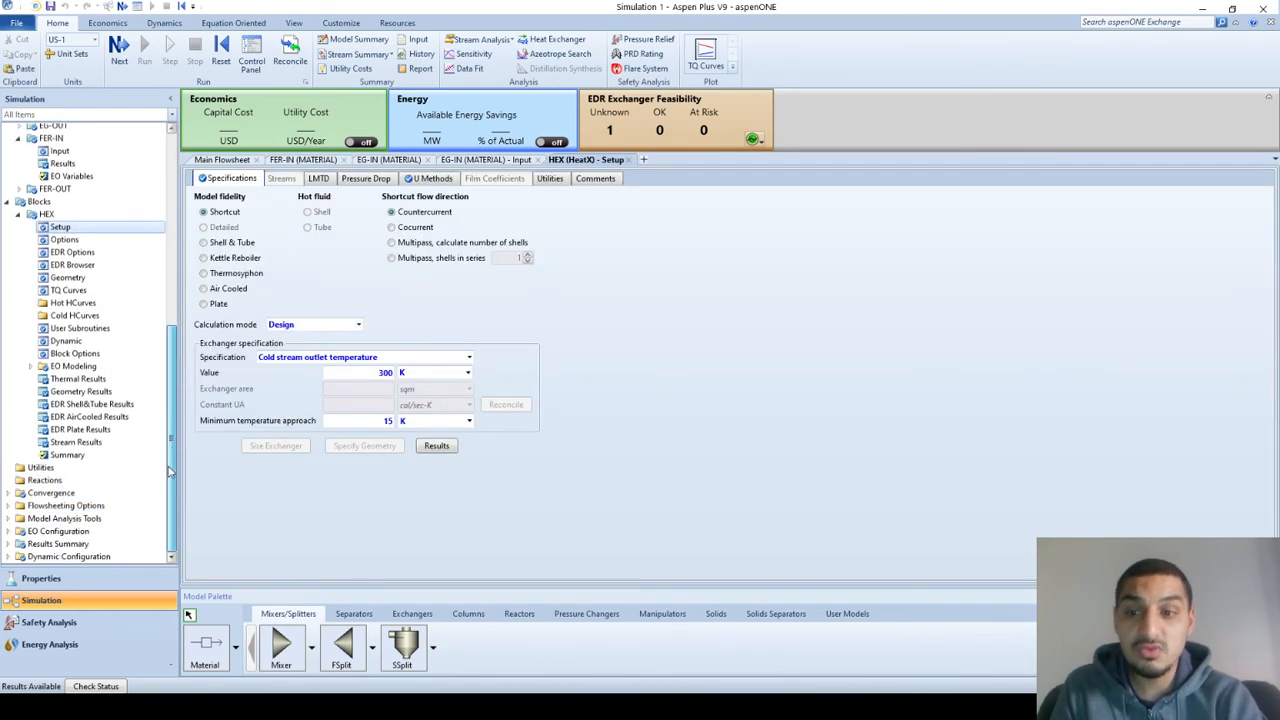
{"action": "left_click", "coordinate": [10, 506]}
{"action": "left_click", "coordinate": [58, 519]}
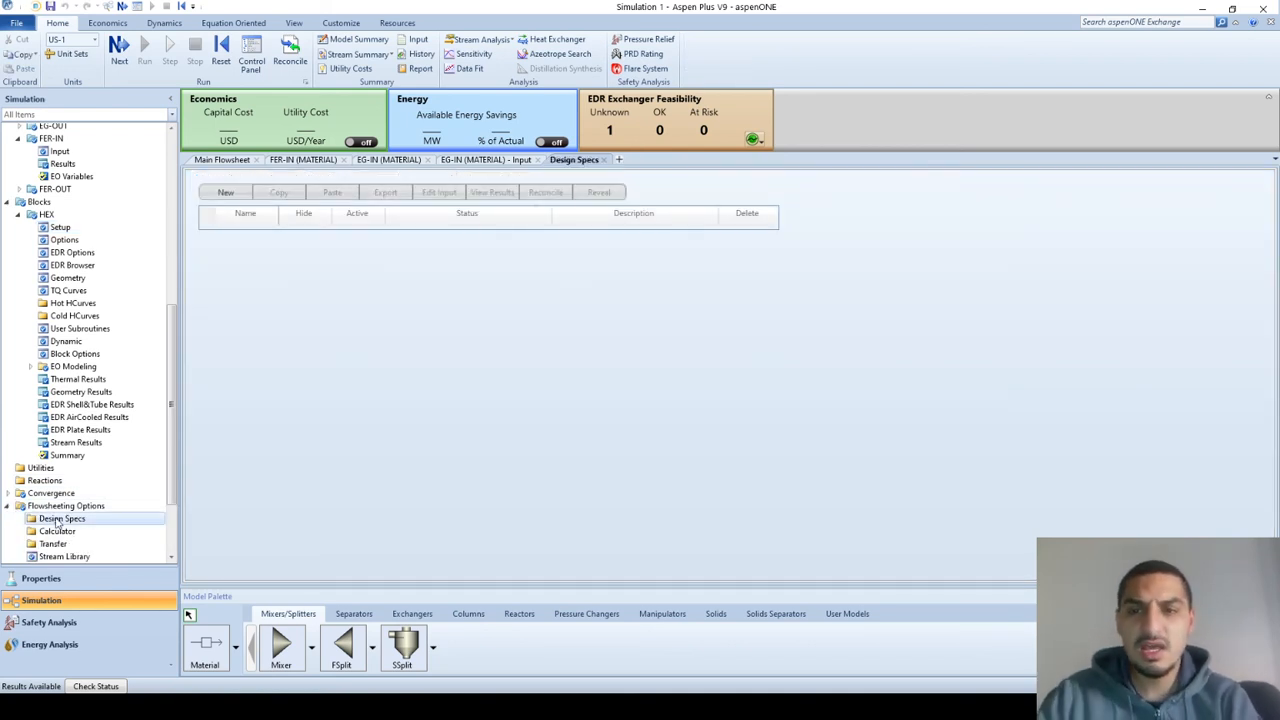
{"action": "left_click", "coordinate": [222, 194]}
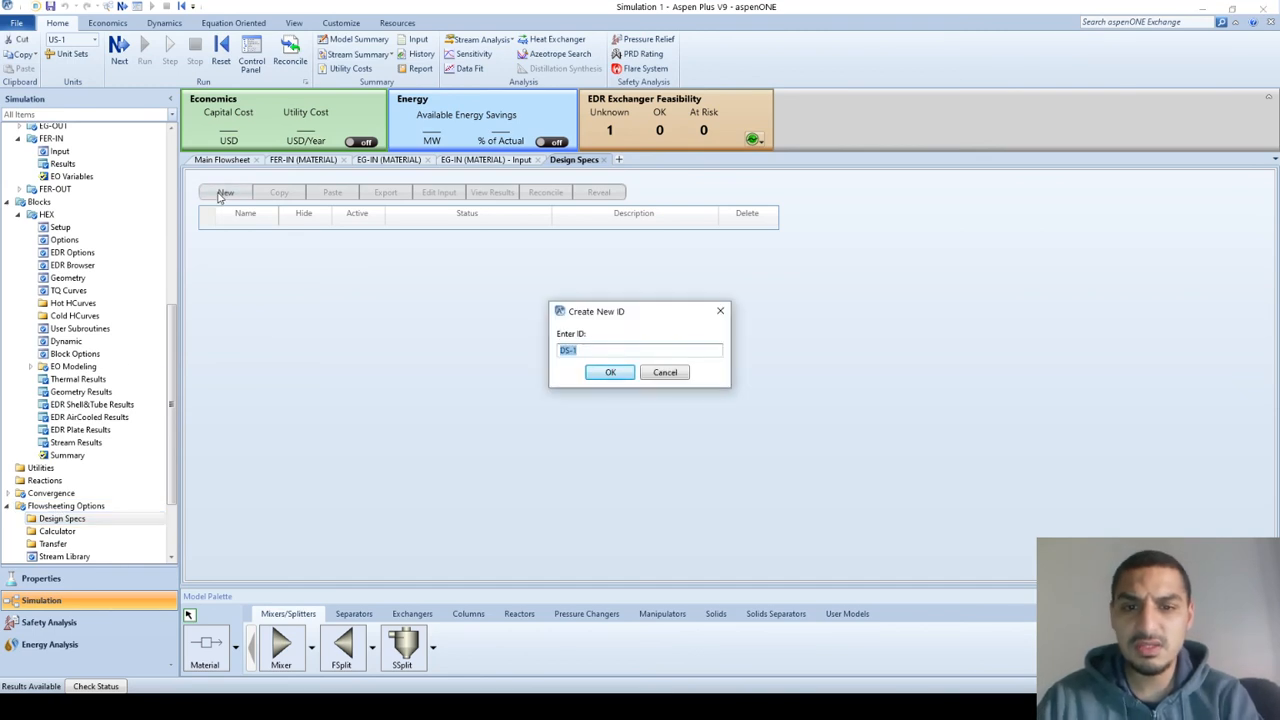
{"action": "key", "text": "Return"}
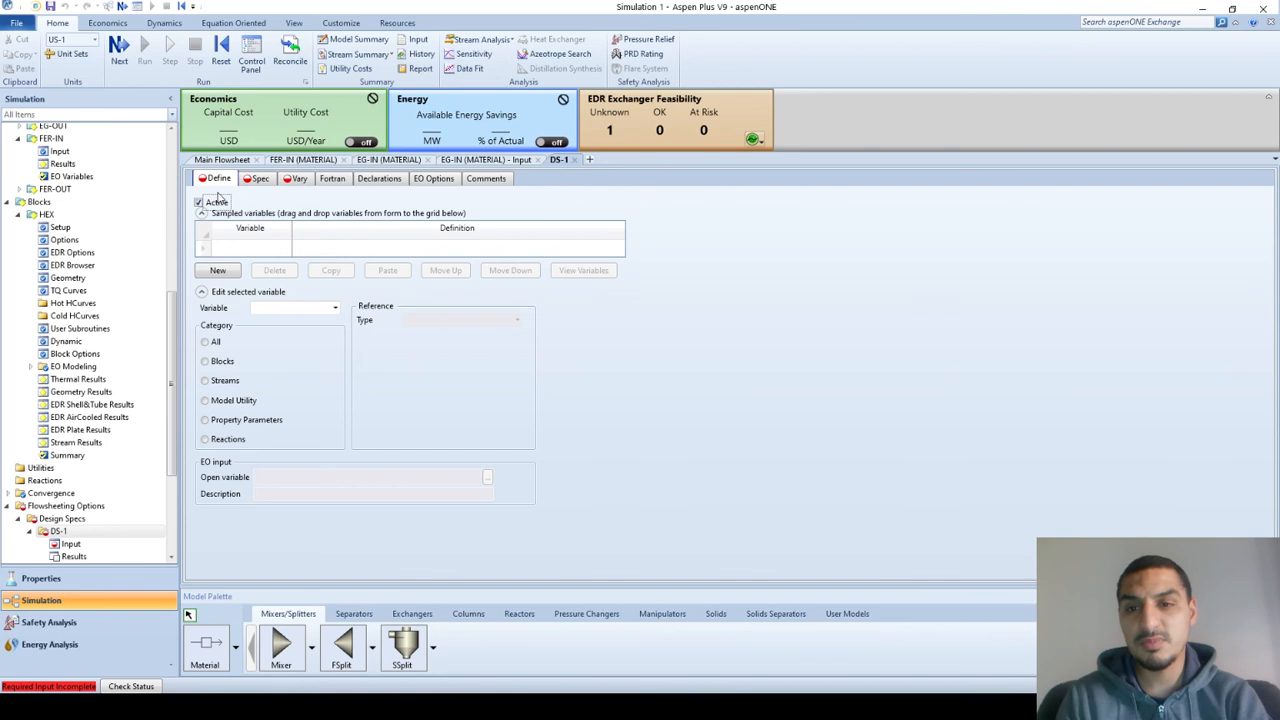
Add a sampled variable named TEMP to design spec DS-1.
{"action": "left_click", "coordinate": [257, 249]}
{"action": "type", "text": "T"}
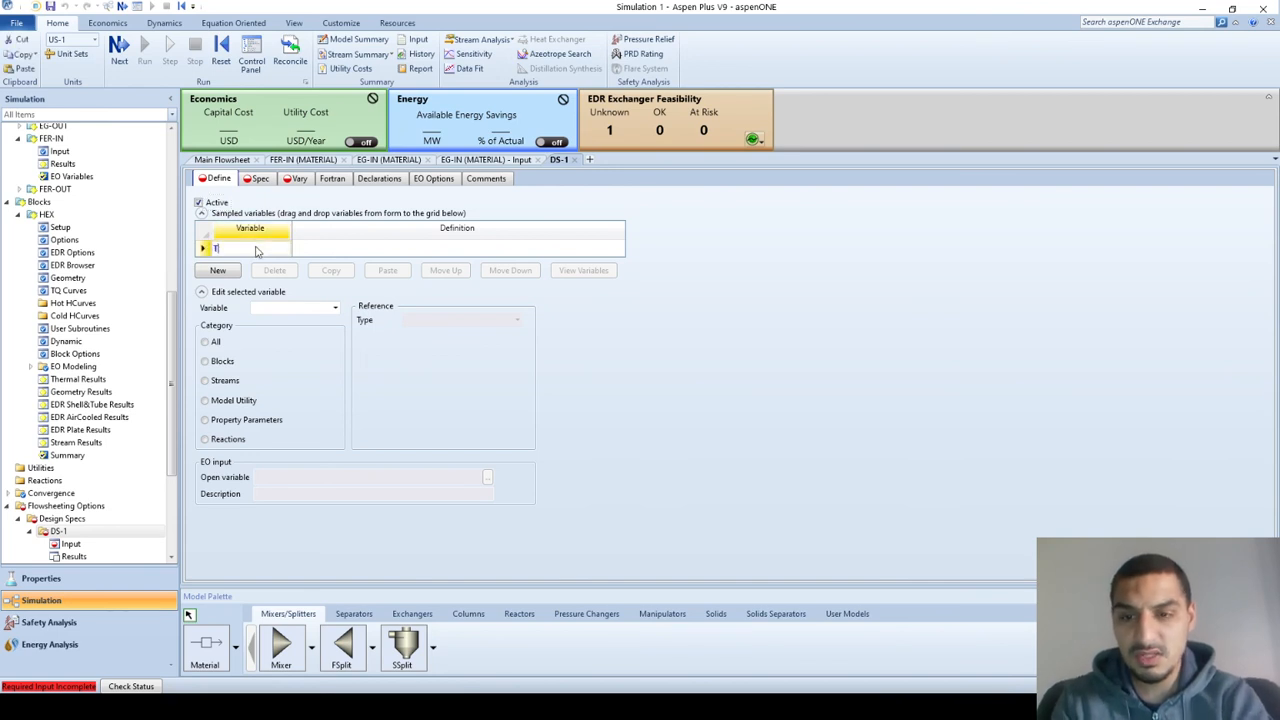
{"action": "type", "text": "EMP"}
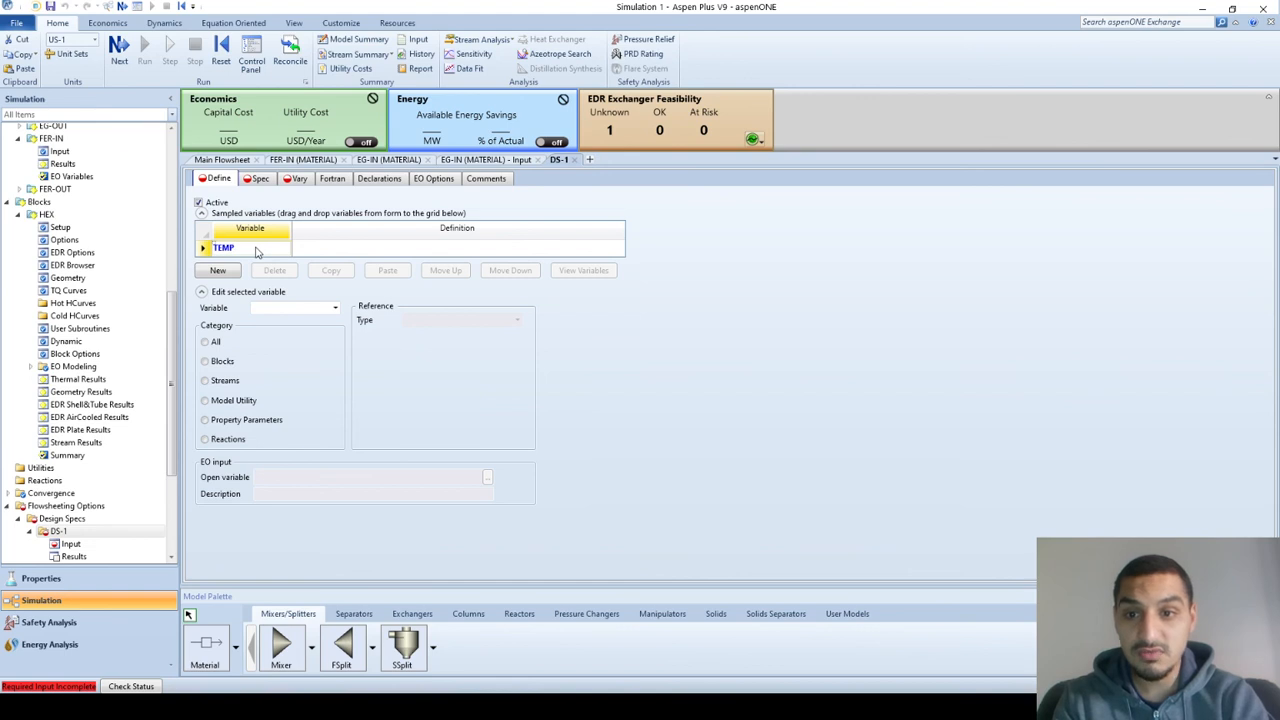
{"action": "key", "text": "Return"}
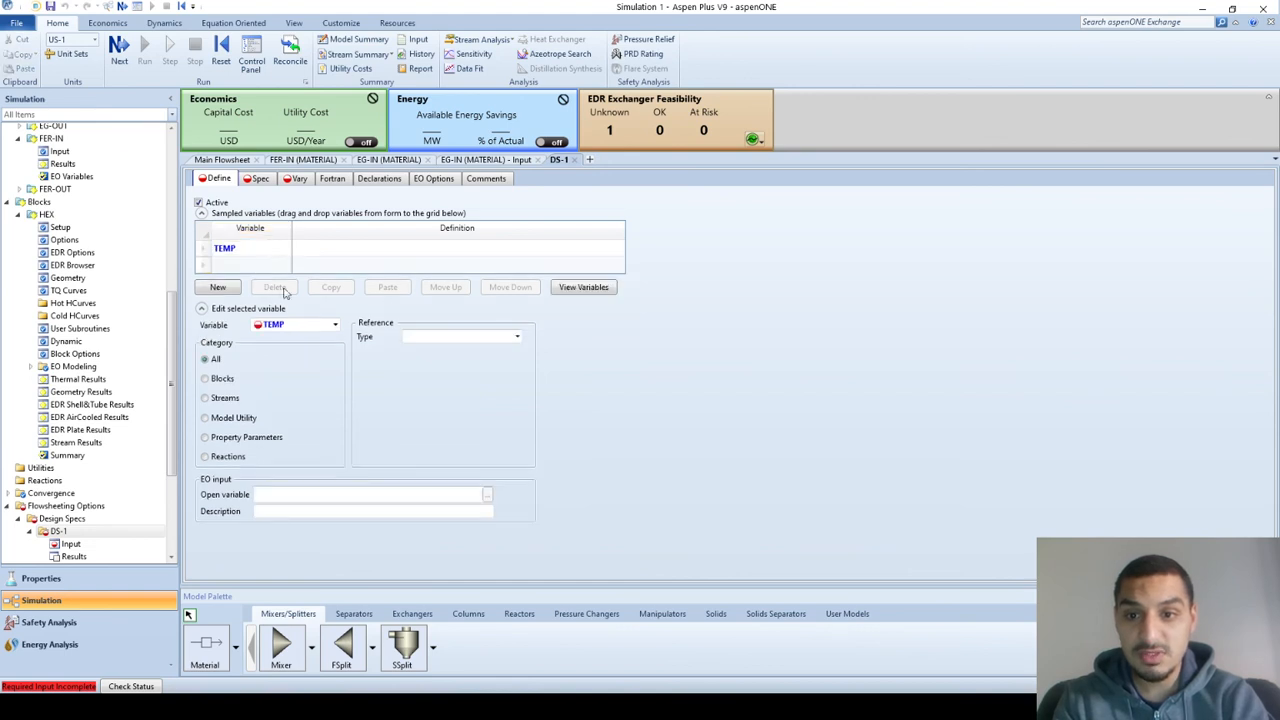
Set the TEMP variable's category to Streams and its reference type to Stream-Var.
{"action": "left_click", "coordinate": [224, 403]}
{"action": "left_click", "coordinate": [447, 337]}
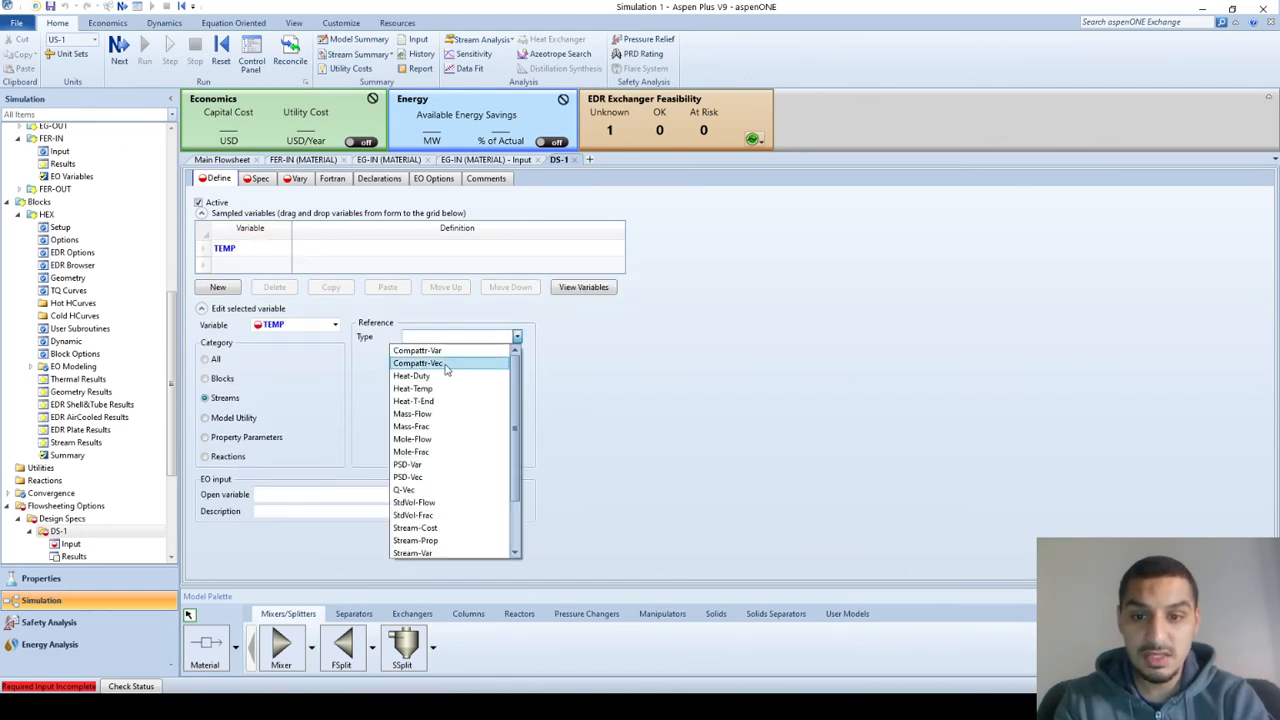
{"action": "scroll", "coordinate": [443, 545], "scroll_direction": "down", "scroll_amount": 2}
{"action": "left_click", "coordinate": [443, 553]}
{"action": "left_click", "coordinate": [451, 341]}
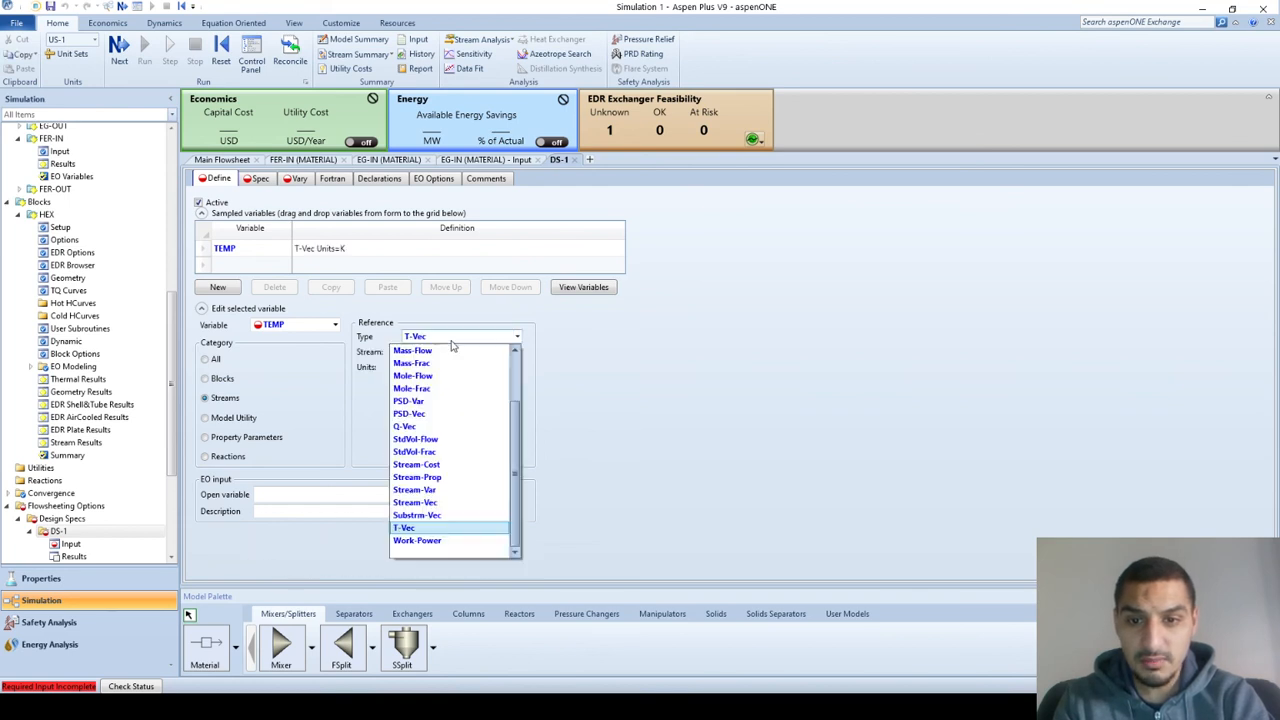
{"action": "key", "text": "Up"}
{"action": "key", "text": "Up"}
{"action": "key", "text": "Up"}
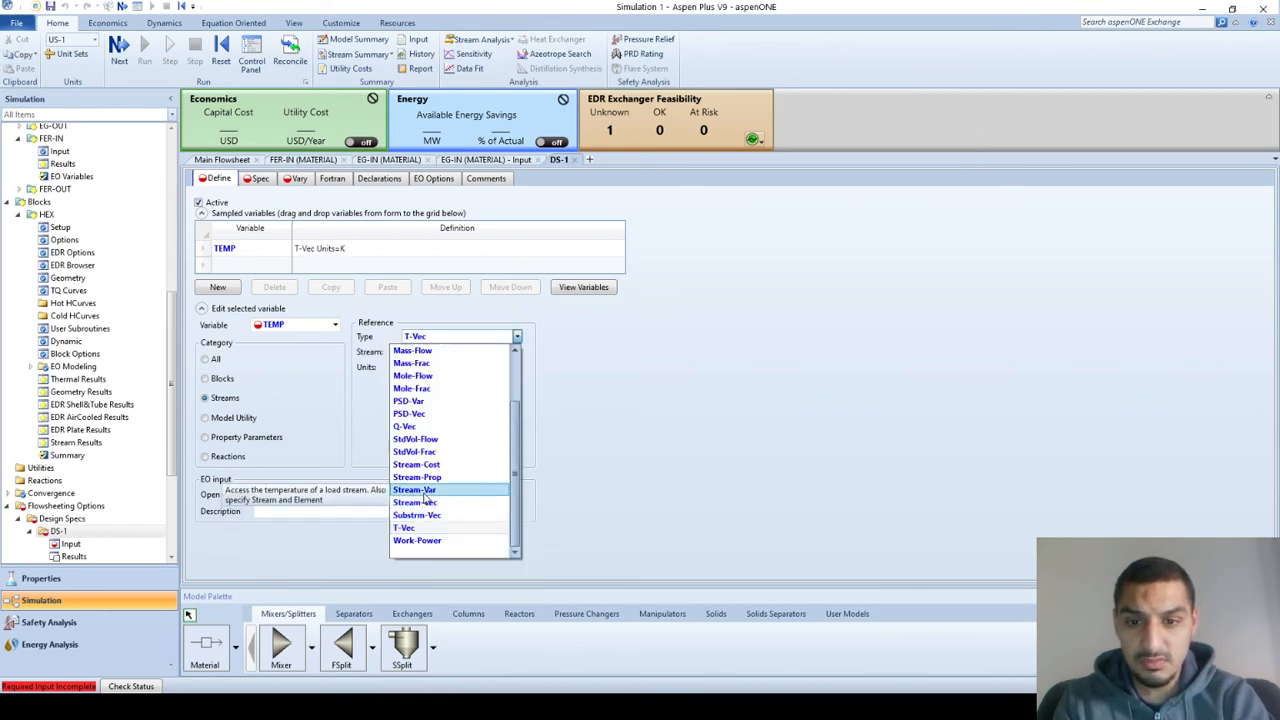
{"action": "key", "text": "Return"}
Reference TEMP to the temperature variable of the EG-OUT stream.
{"action": "left_click", "coordinate": [457, 353]}
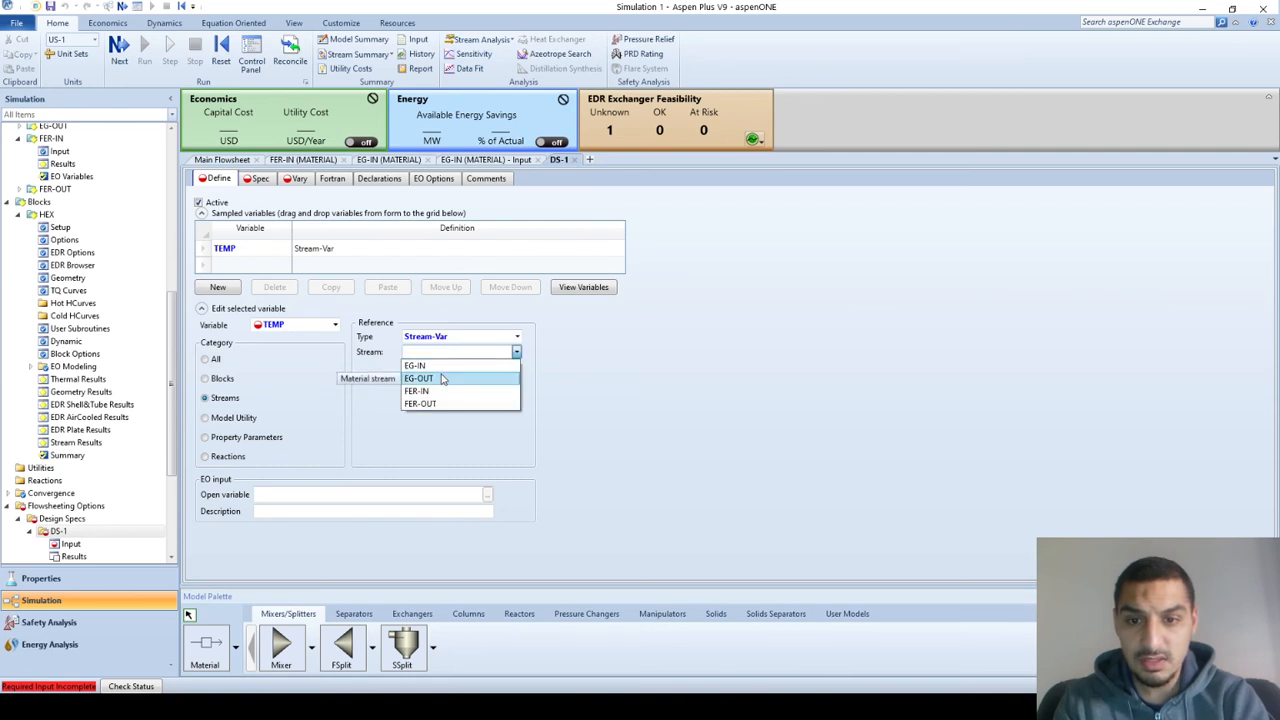
{"action": "left_click", "coordinate": [443, 379]}
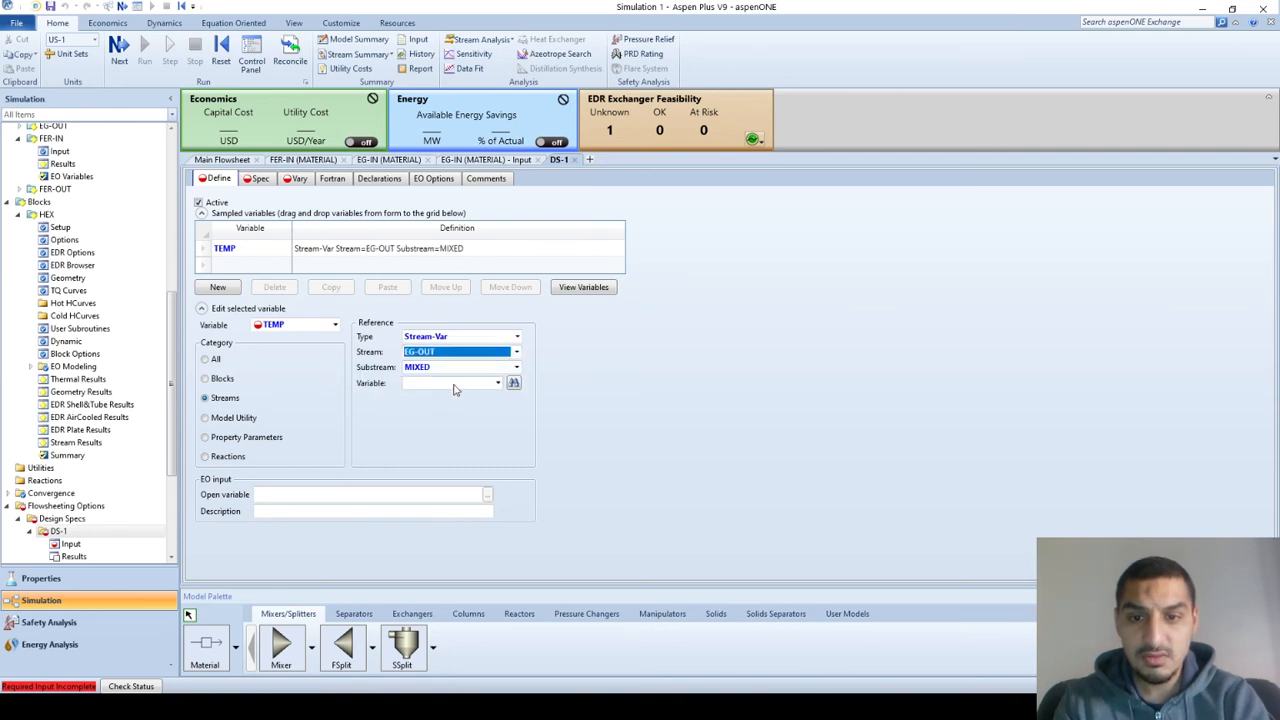
{"action": "left_click", "coordinate": [452, 384]}
{"action": "left_click", "coordinate": [453, 389]}
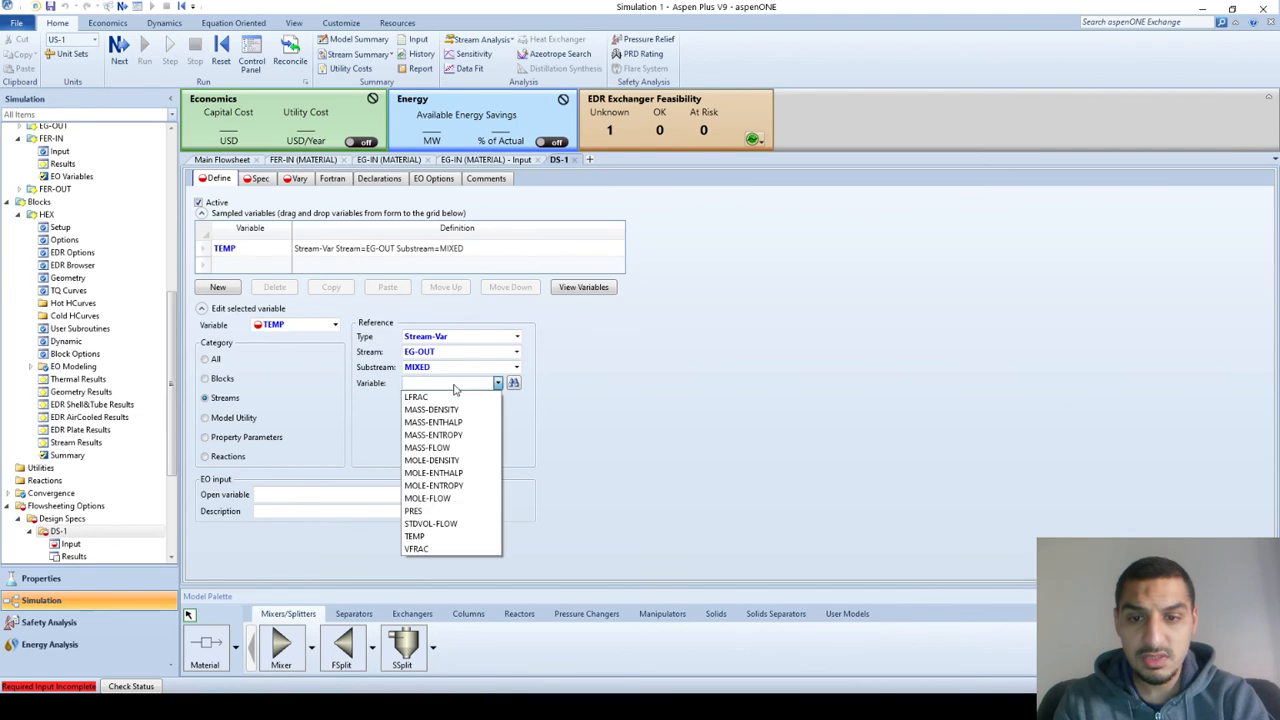
{"action": "left_click", "coordinate": [428, 538]}
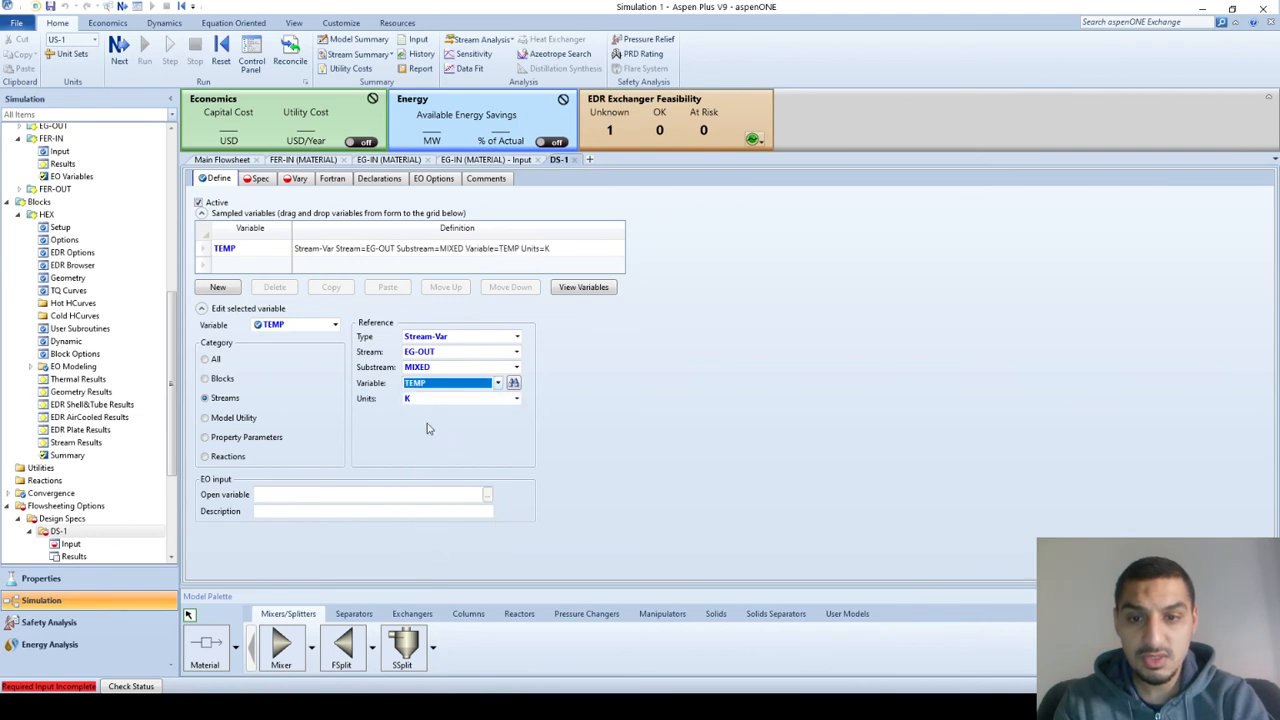
Define the design specification expression as TEMP with a target of 315 and a tolerance of 0.01.
{"action": "left_click", "coordinate": [258, 180]}
{"action": "left_click", "coordinate": [284, 211]}
{"action": "type", "text": "TEMP"}
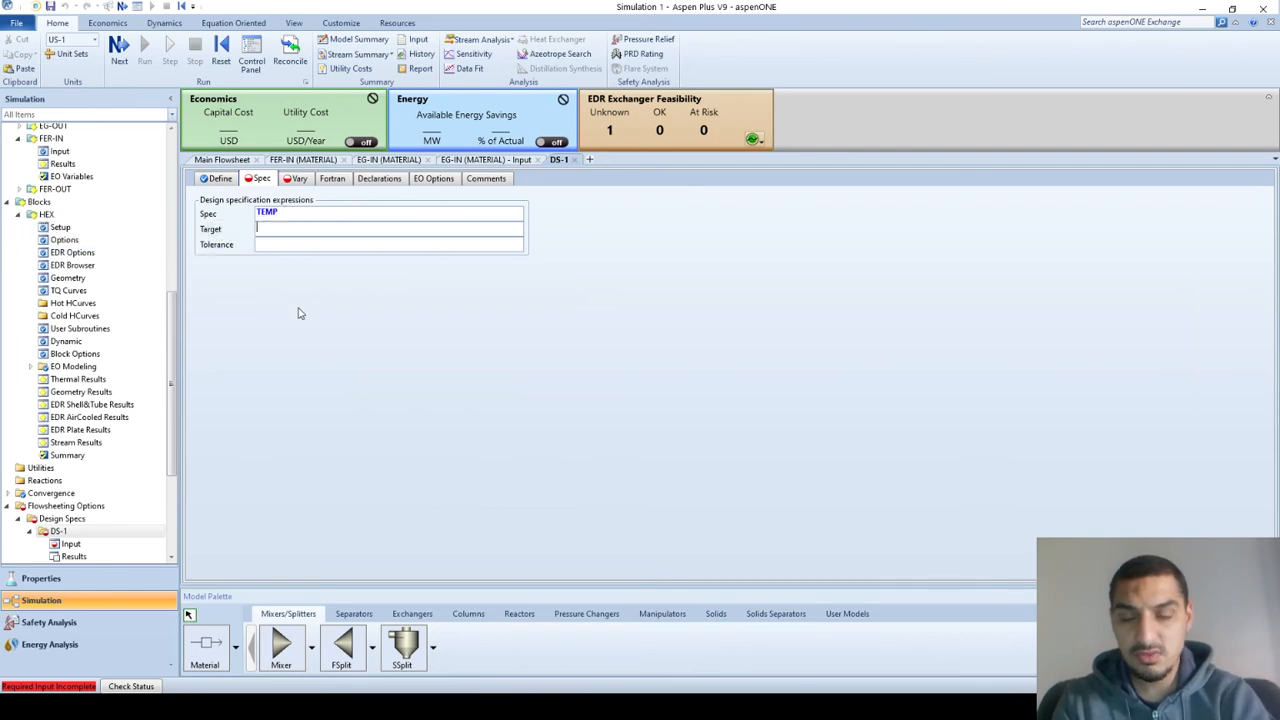
{"action": "key", "text": "Tab"}
{"action": "type", "text": "315"}
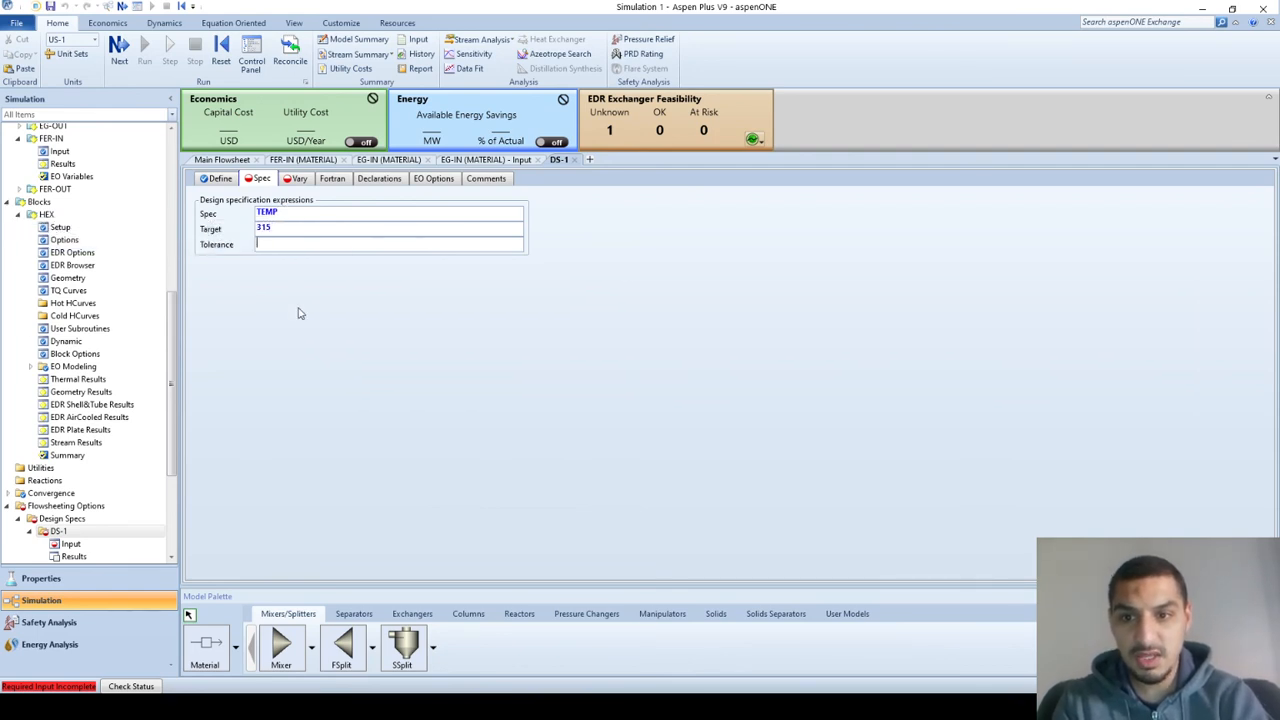
{"action": "key", "text": "Return"}
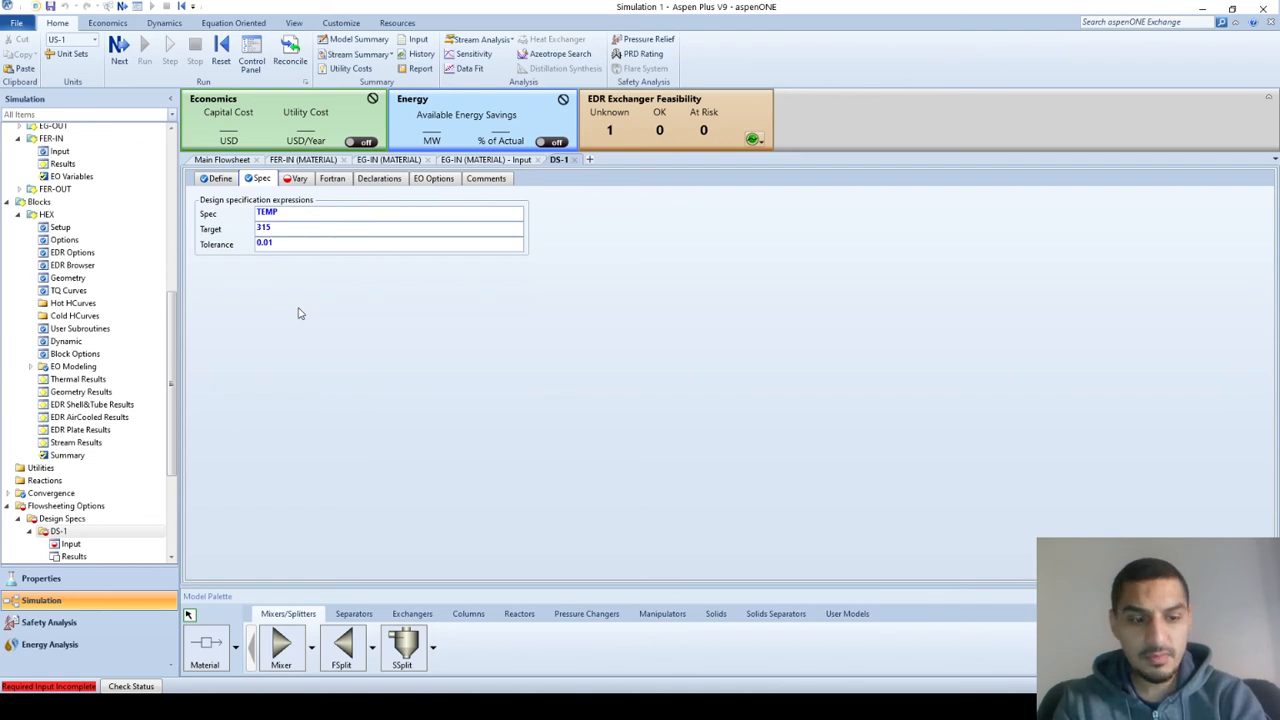
Set the manipulated variable's type to Stream-Var for design spec DS-1.
{"action": "left_click", "coordinate": [296, 180]}
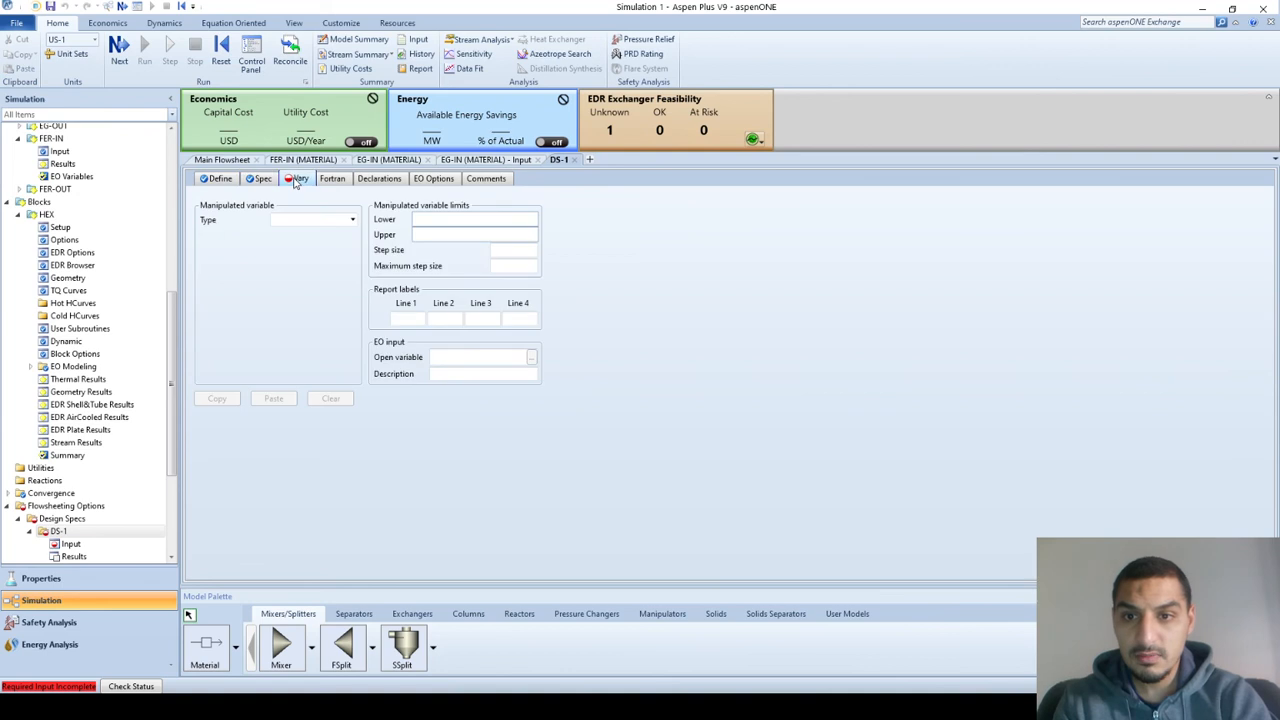
{"action": "left_click", "coordinate": [319, 222]}
{"action": "left_click", "coordinate": [319, 222]}
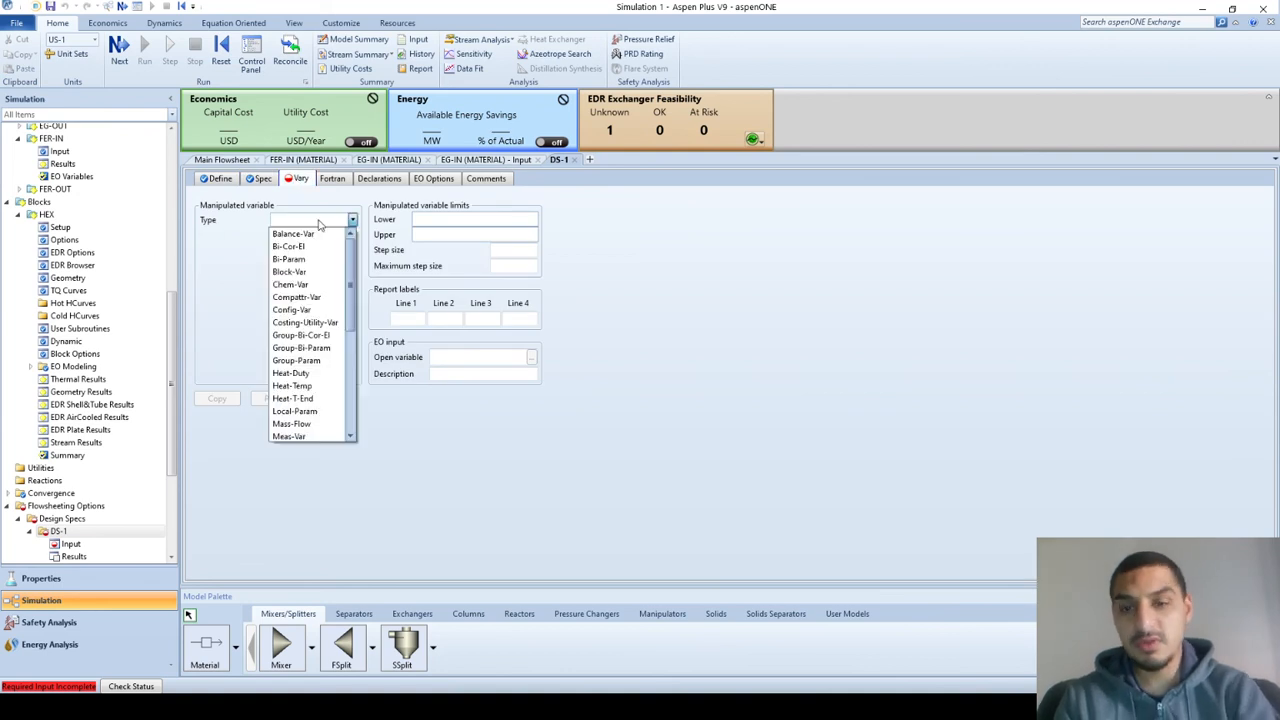
{"action": "left_click_drag", "start_coordinate": [348, 238], "coordinate": [348, 340]}
{"action": "left_click", "coordinate": [345, 352]}
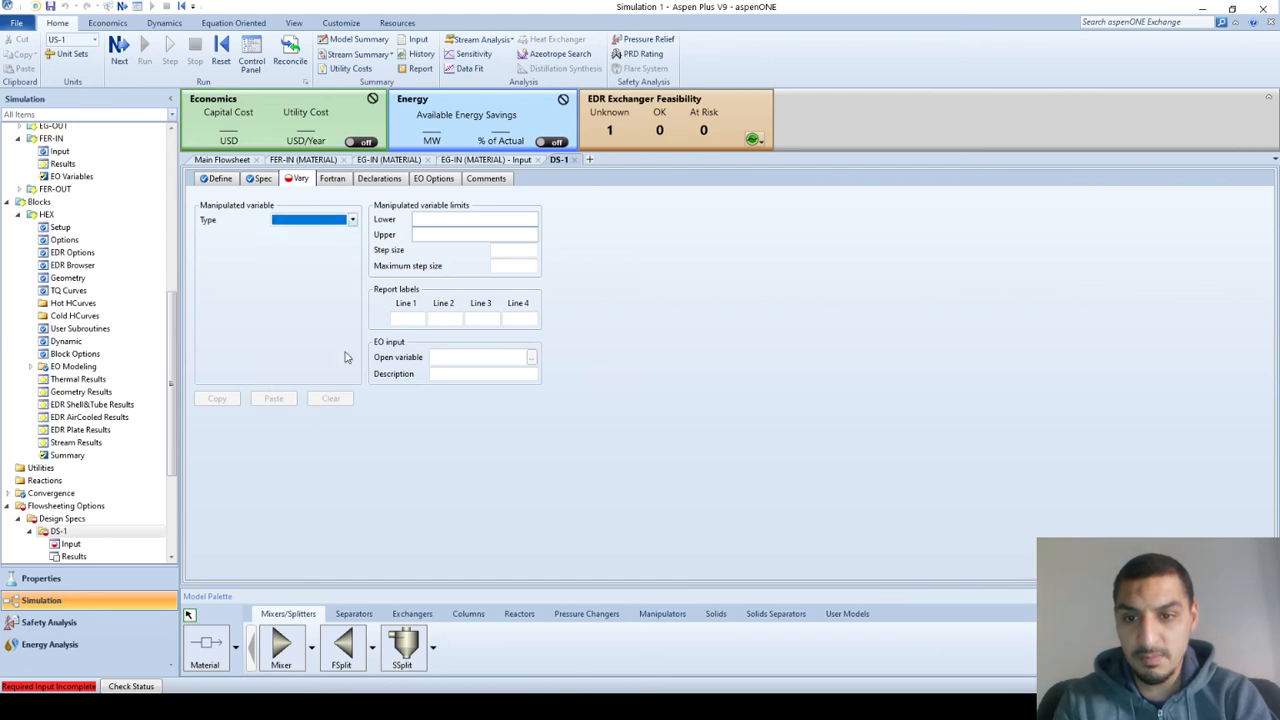
{"action": "left_click", "coordinate": [352, 221]}
{"action": "left_click_drag", "start_coordinate": [352, 250], "coordinate": [352, 371]}
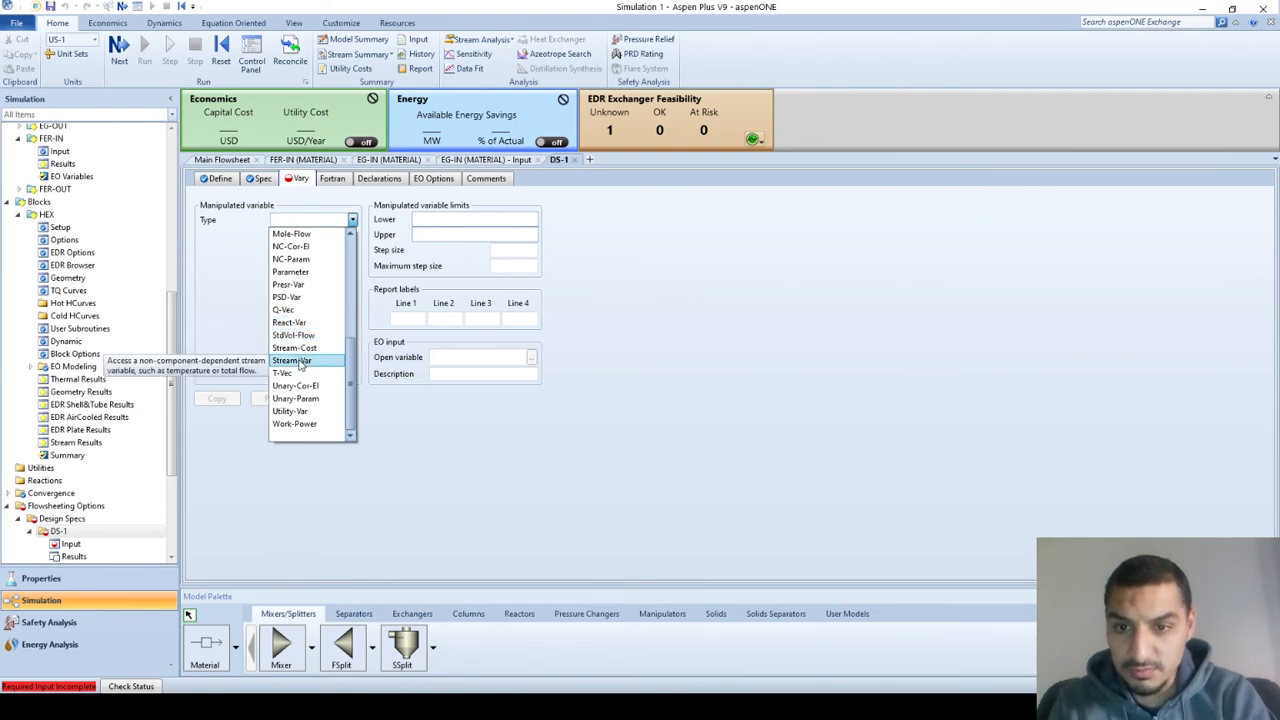
{"action": "left_click", "coordinate": [298, 362]}
Choose MASS-FLOW of the EG-IN stream as the variable to manipulate.
{"action": "left_click", "coordinate": [296, 240]}
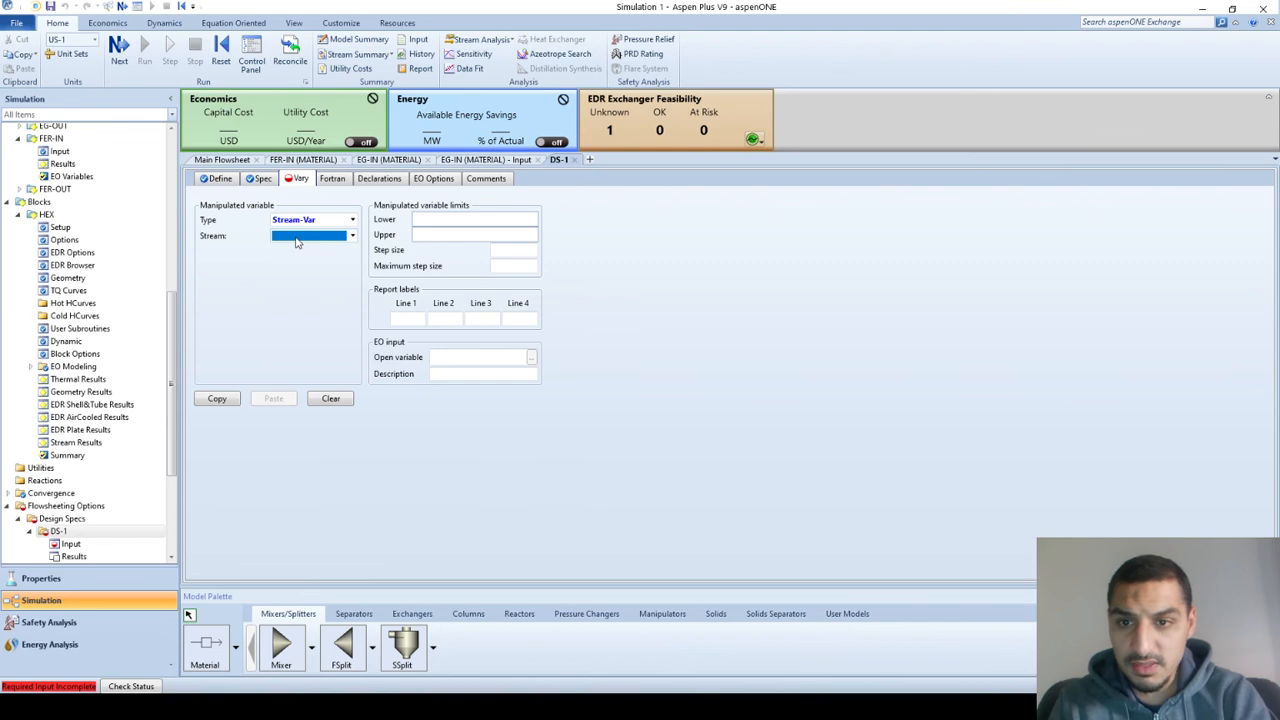
{"action": "left_click", "coordinate": [284, 251]}
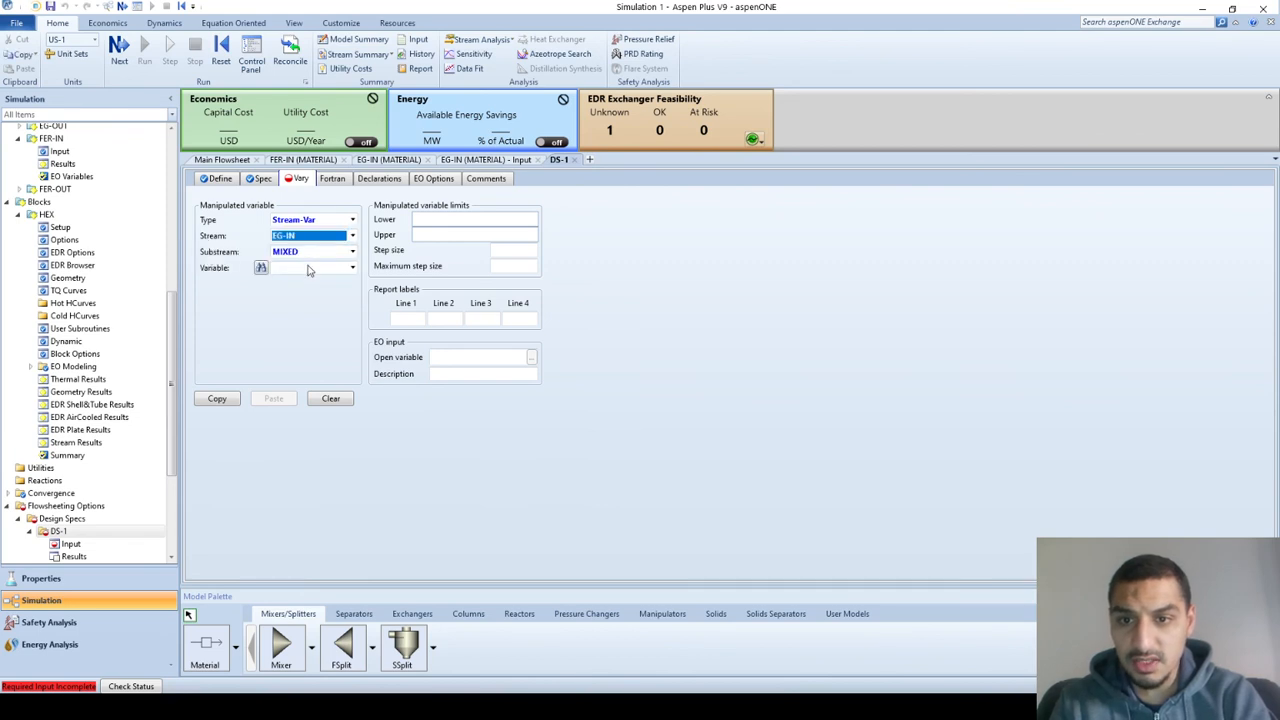
{"action": "left_click", "coordinate": [309, 270]}
{"action": "left_click", "coordinate": [309, 286]}
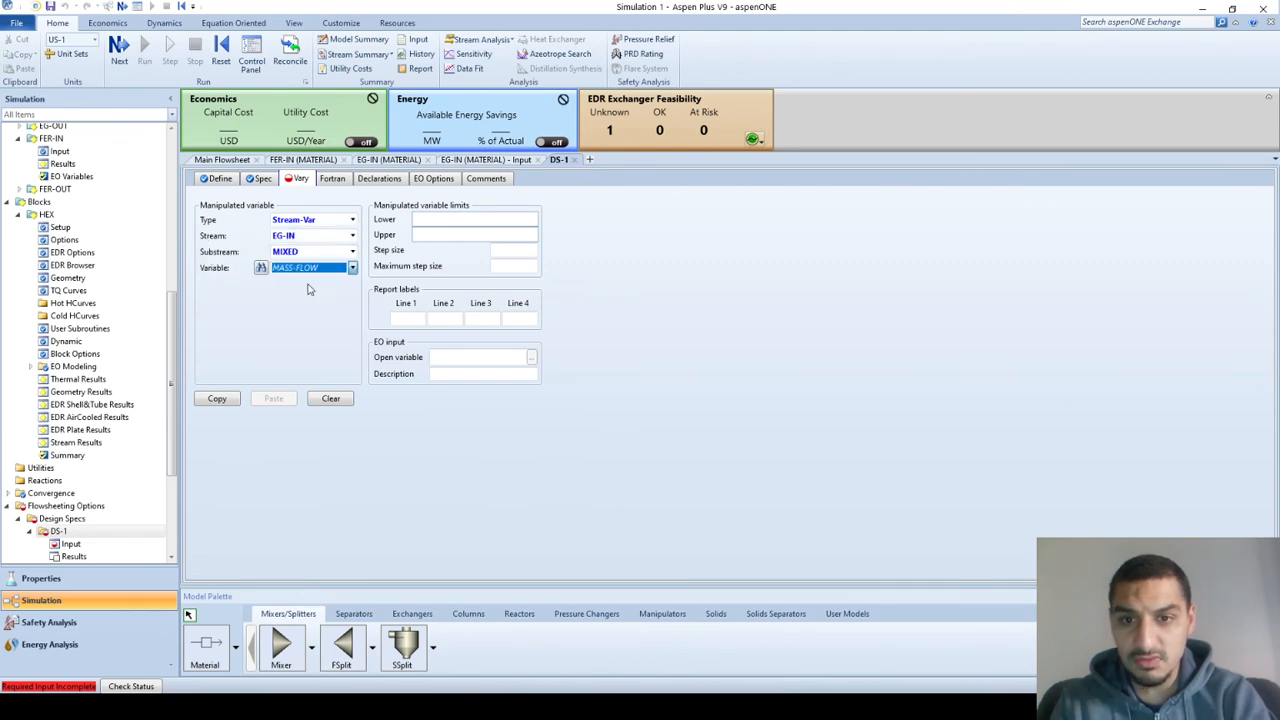
Limit the manipulated mass flow to between 4000 and 6000 kg/hr and run the simulation.
{"action": "left_click", "coordinate": [436, 219]}
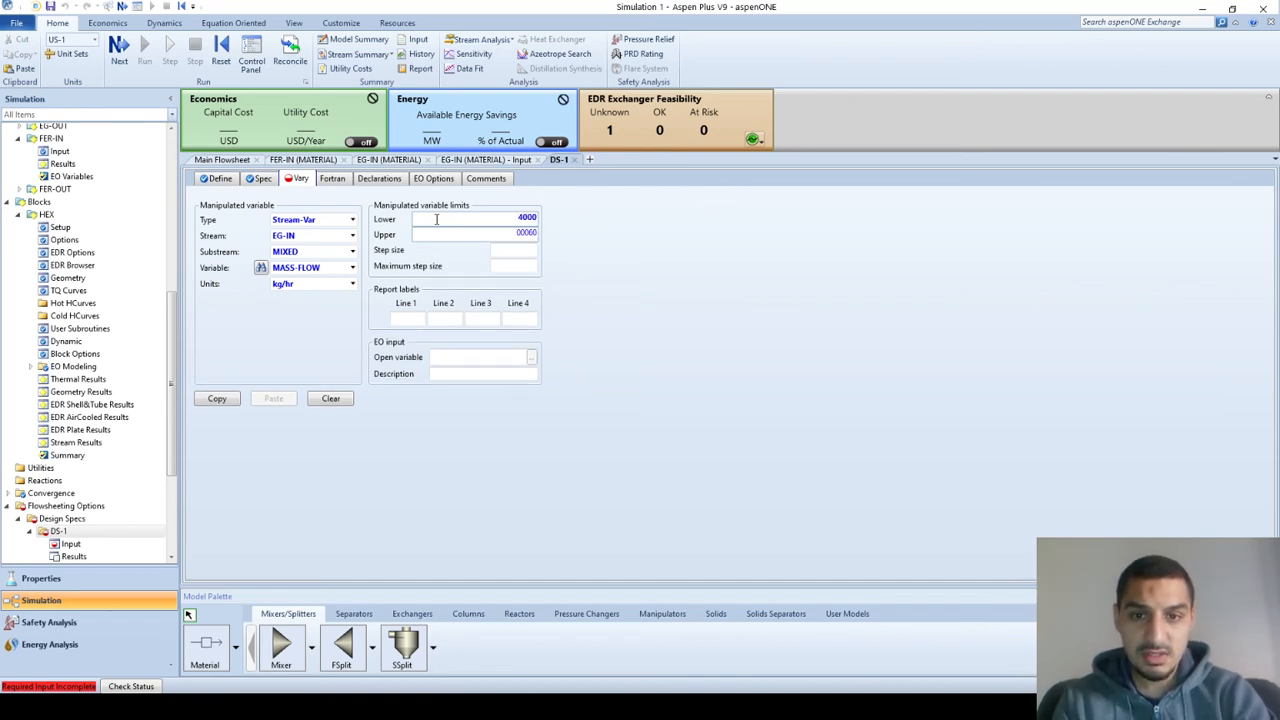
{"action": "key", "text": "Return"}
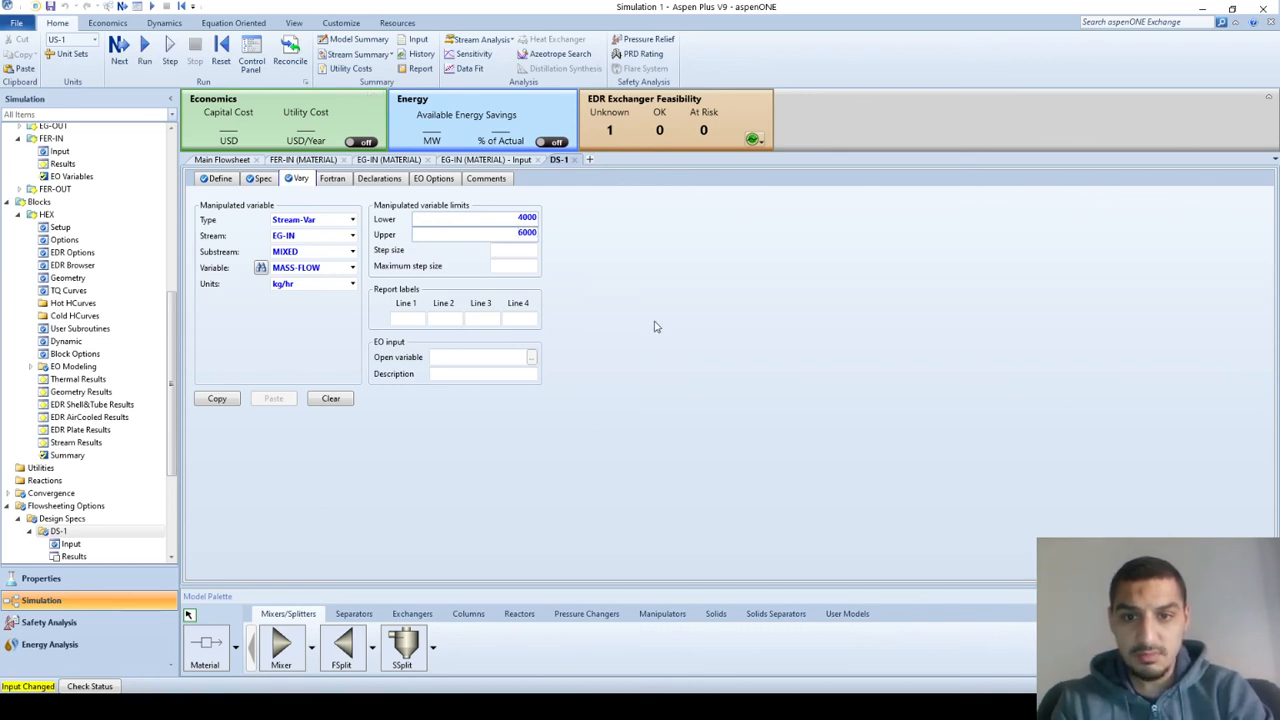
{"action": "left_click", "coordinate": [148, 60]}
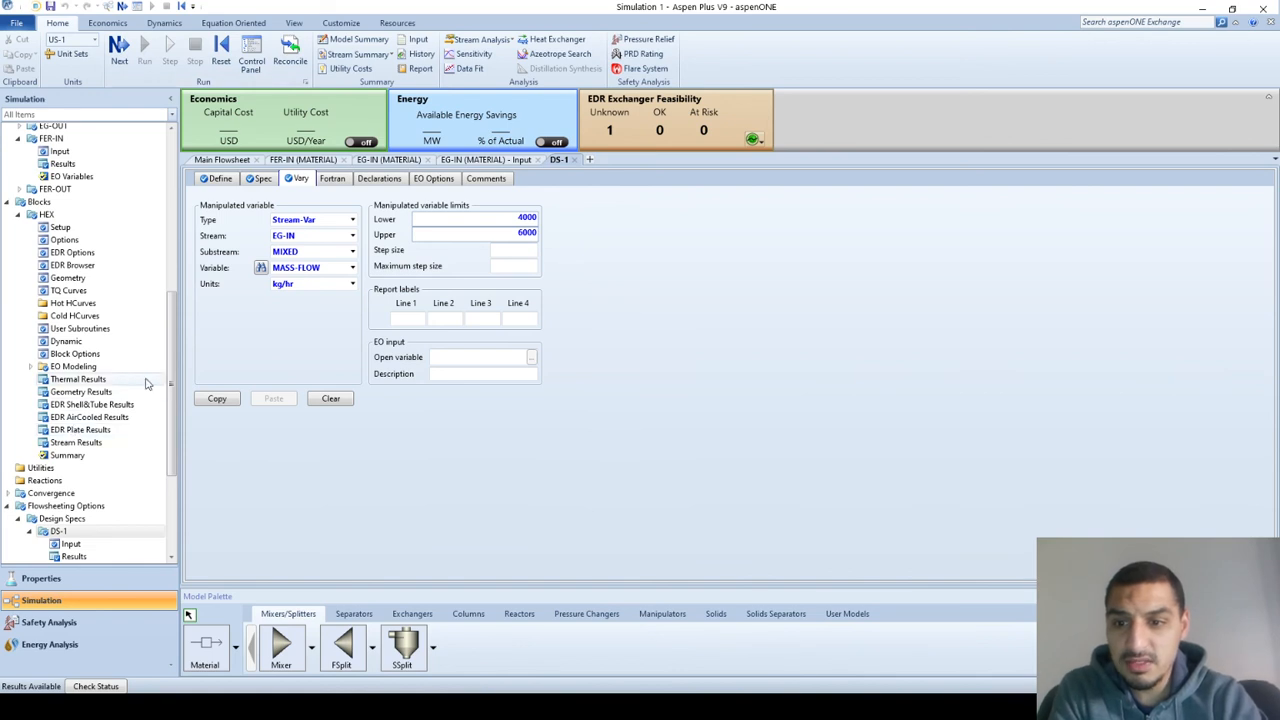
Examine the initial and final values of the manipulated flow and TEMP in the DS-1 results.
{"action": "scroll", "coordinate": [105, 455], "scroll_direction": "down", "scroll_amount": 5}
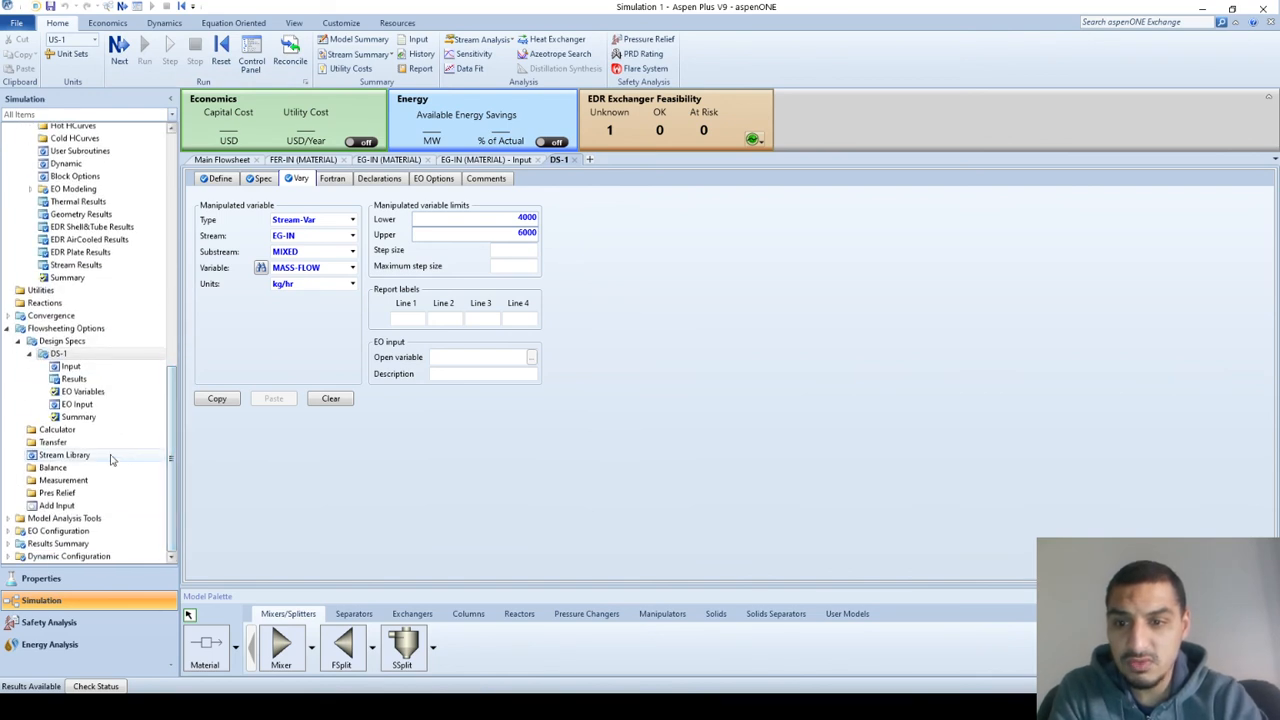
{"action": "left_click", "coordinate": [73, 381]}
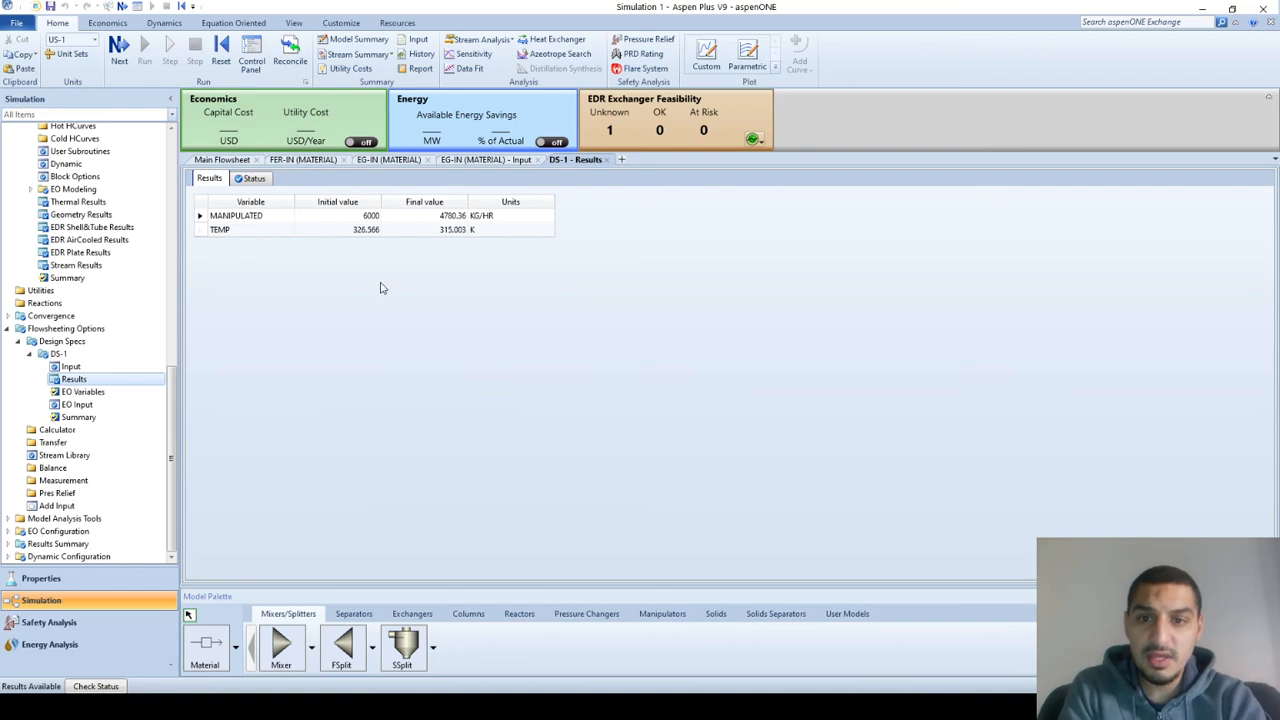
{"action": "left_click", "coordinate": [349, 219]}
{"action": "left_click", "coordinate": [348, 232]}
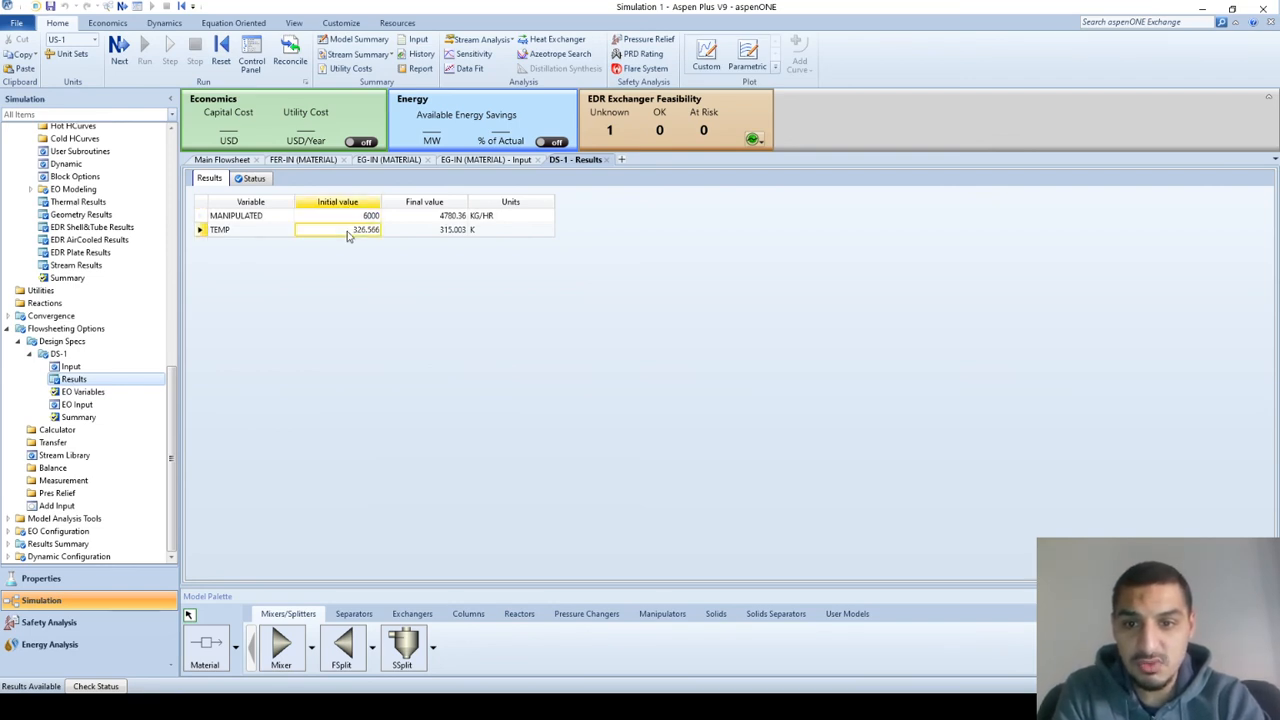
{"action": "left_click", "coordinate": [437, 217]}
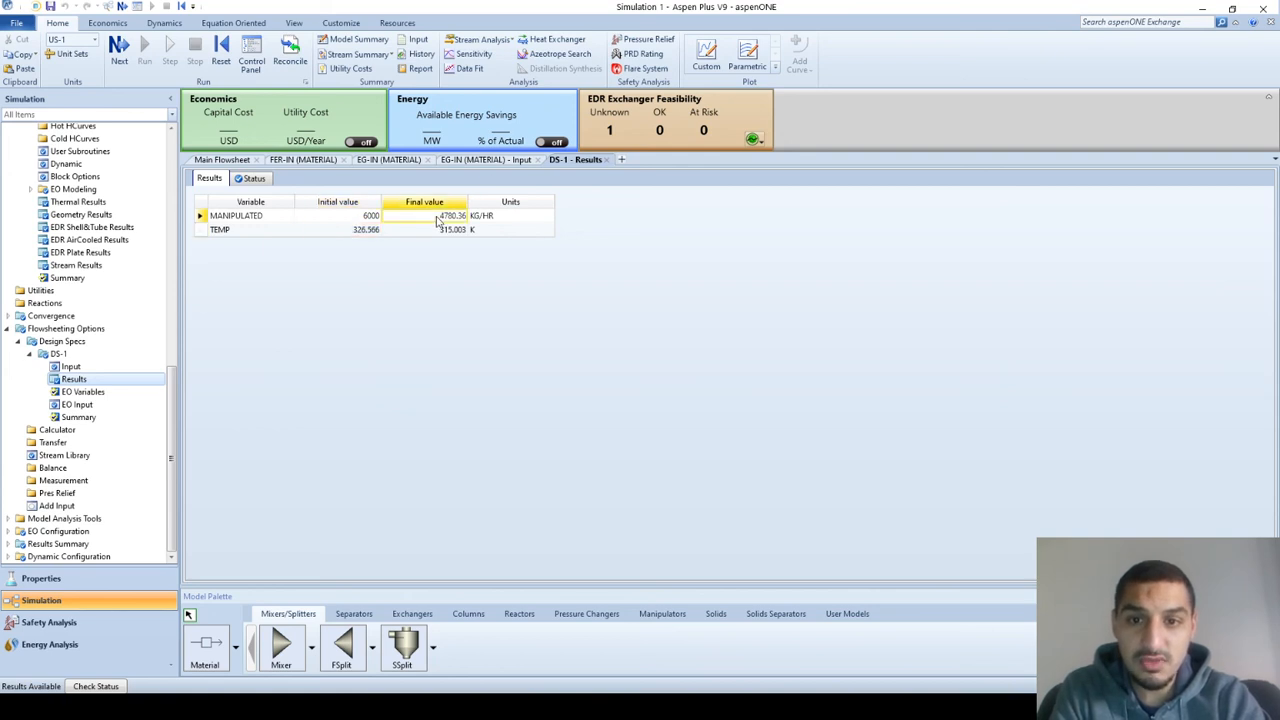
Check the final TEMP value of DS-1, and examine the HEX stream results for the temperatures and mass flows of all four streams.
{"action": "left_click", "coordinate": [440, 231]}
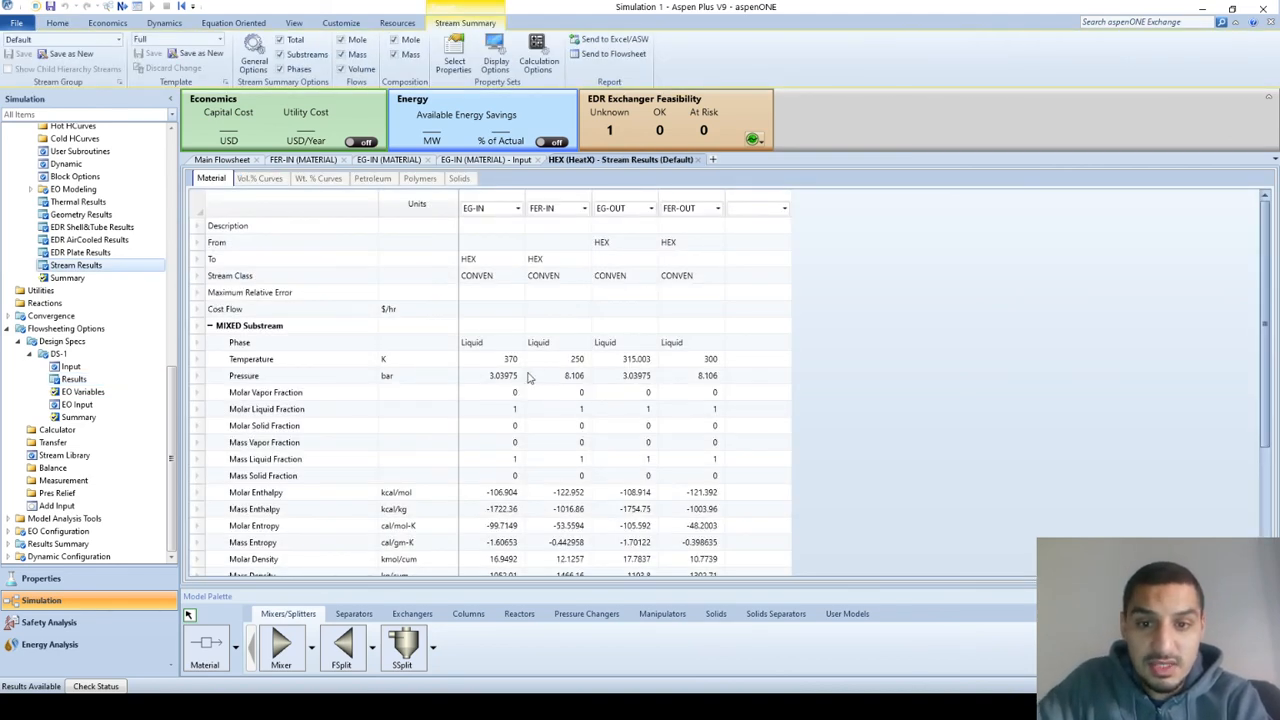
{"action": "left_click", "coordinate": [524, 460]}
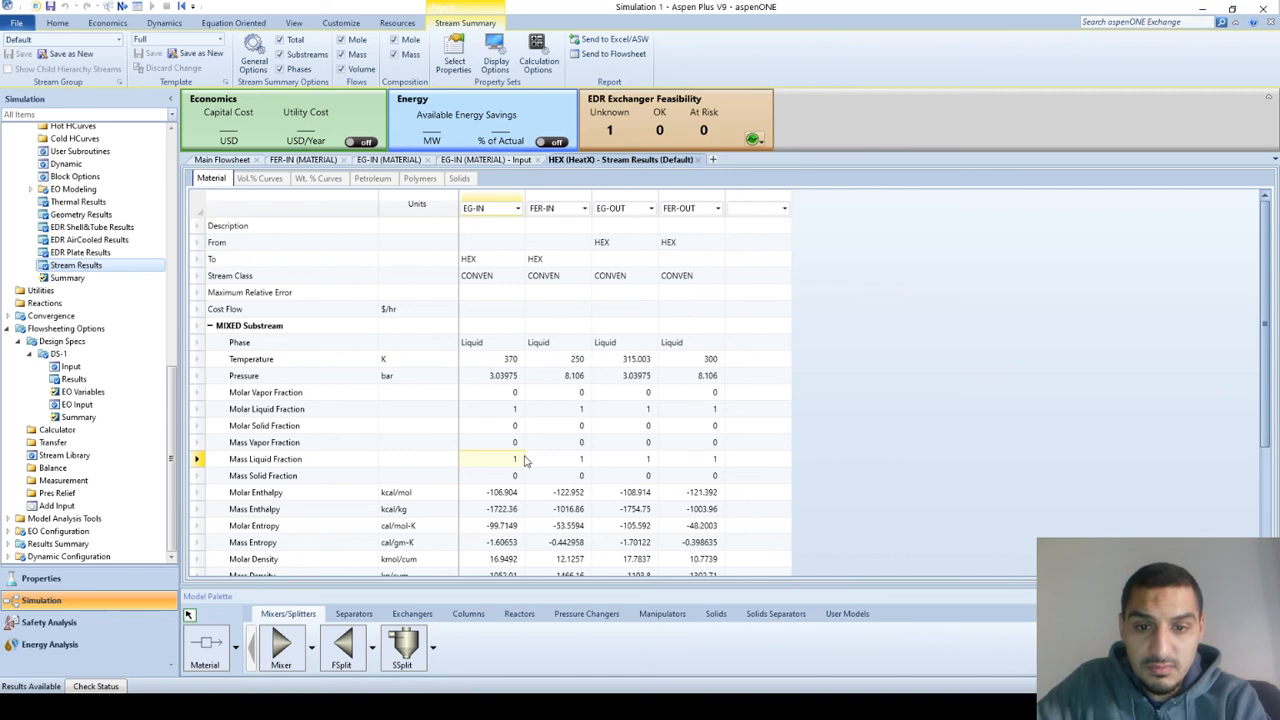
{"action": "scroll", "coordinate": [524, 460], "scroll_direction": "down", "scroll_amount": 3}
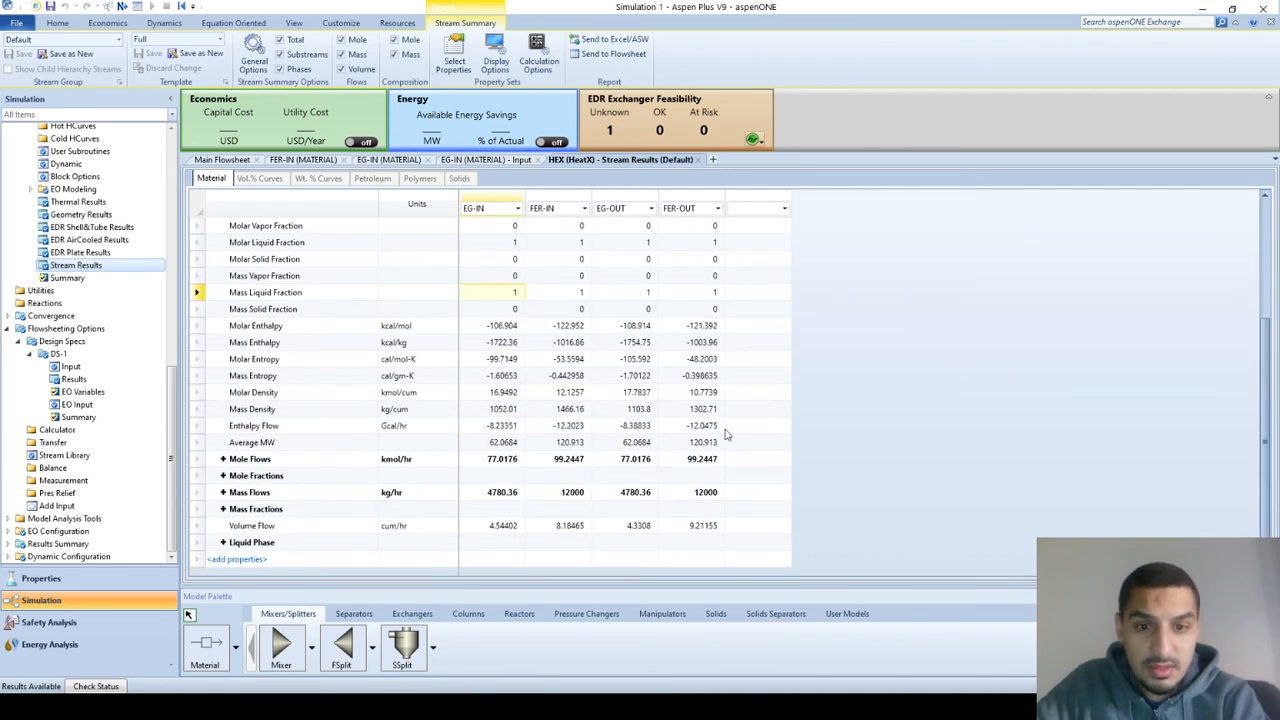
{"action": "left_click", "coordinate": [633, 495]}
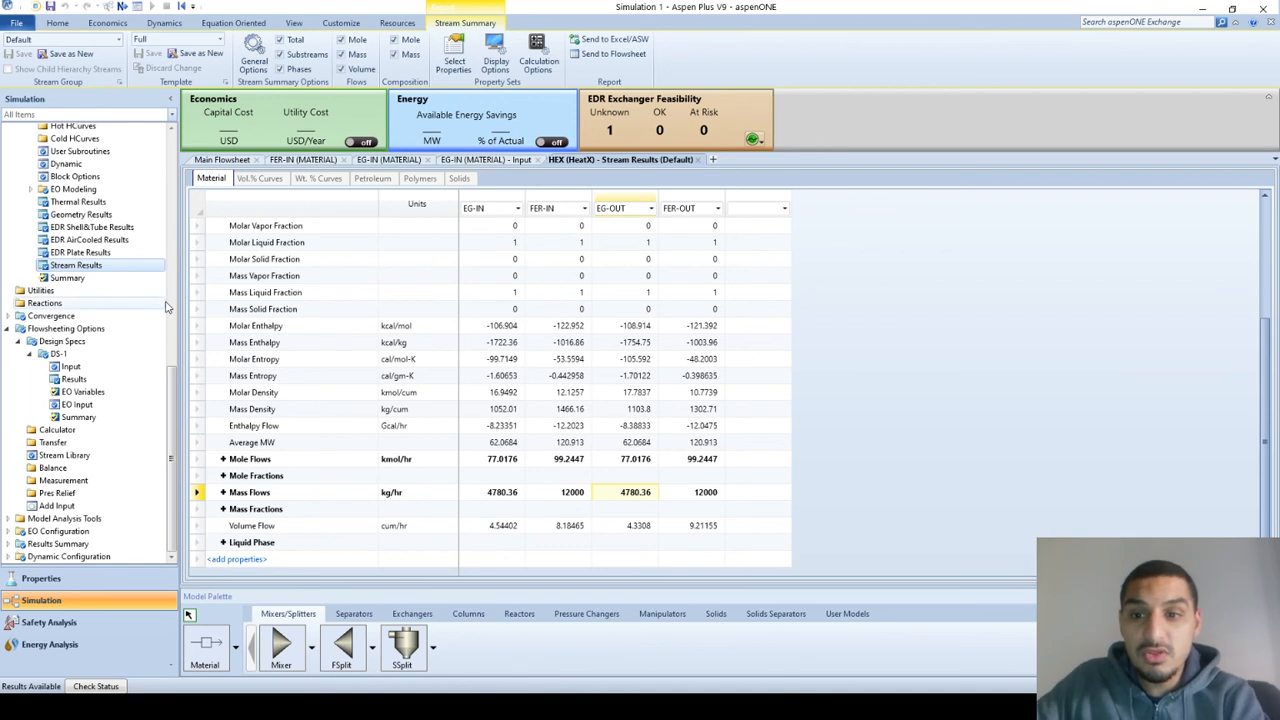
Return to the main flowsheet and open the input specifications of the EG-IN stream to review its total flow rate.
{"action": "scroll", "coordinate": [179, 345], "scroll_direction": "up", "scroll_amount": 3}
{"action": "scroll", "coordinate": [172, 240], "scroll_direction": "up", "scroll_amount": 2}
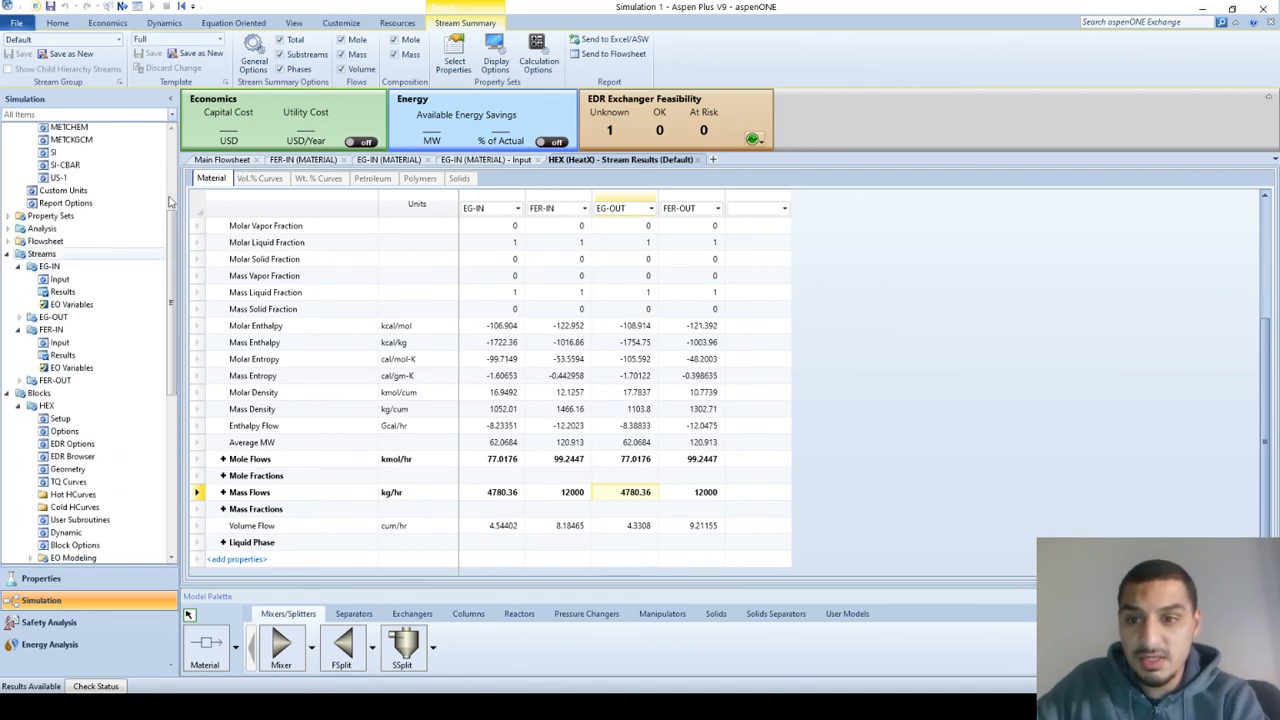
{"action": "left_click", "coordinate": [222, 160]}
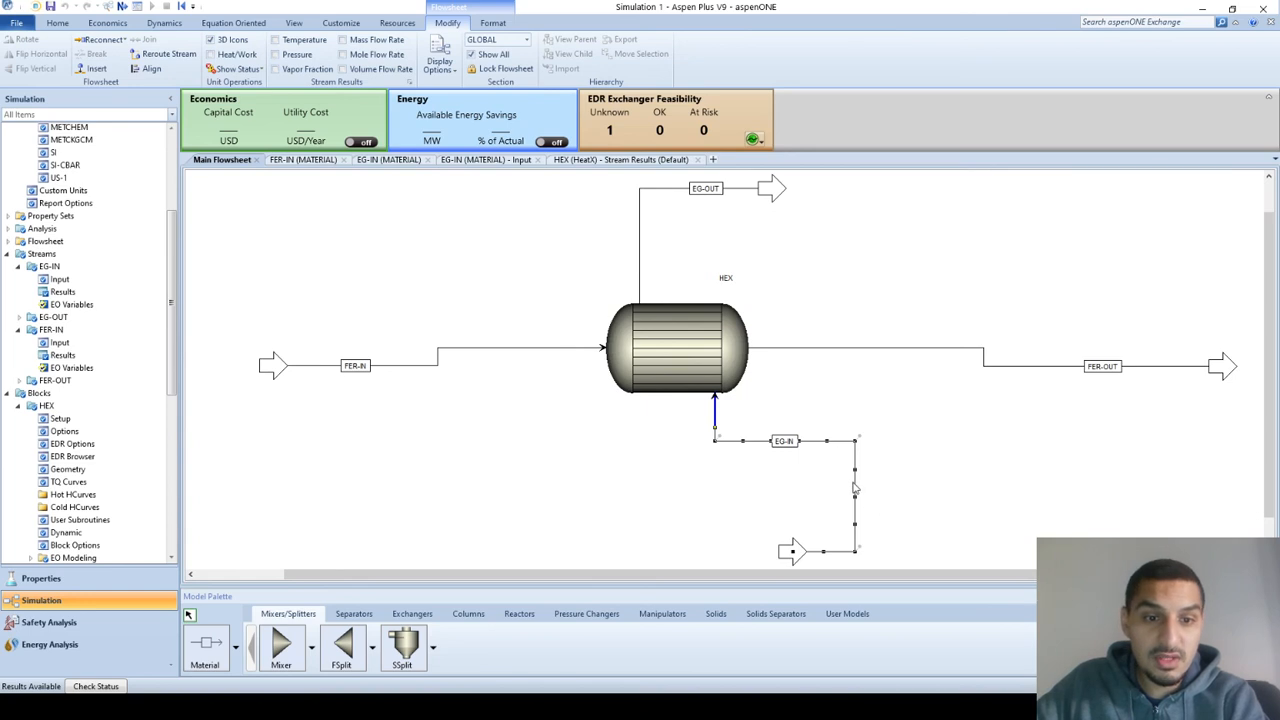
{"action": "double_click", "coordinate": [855, 488]}
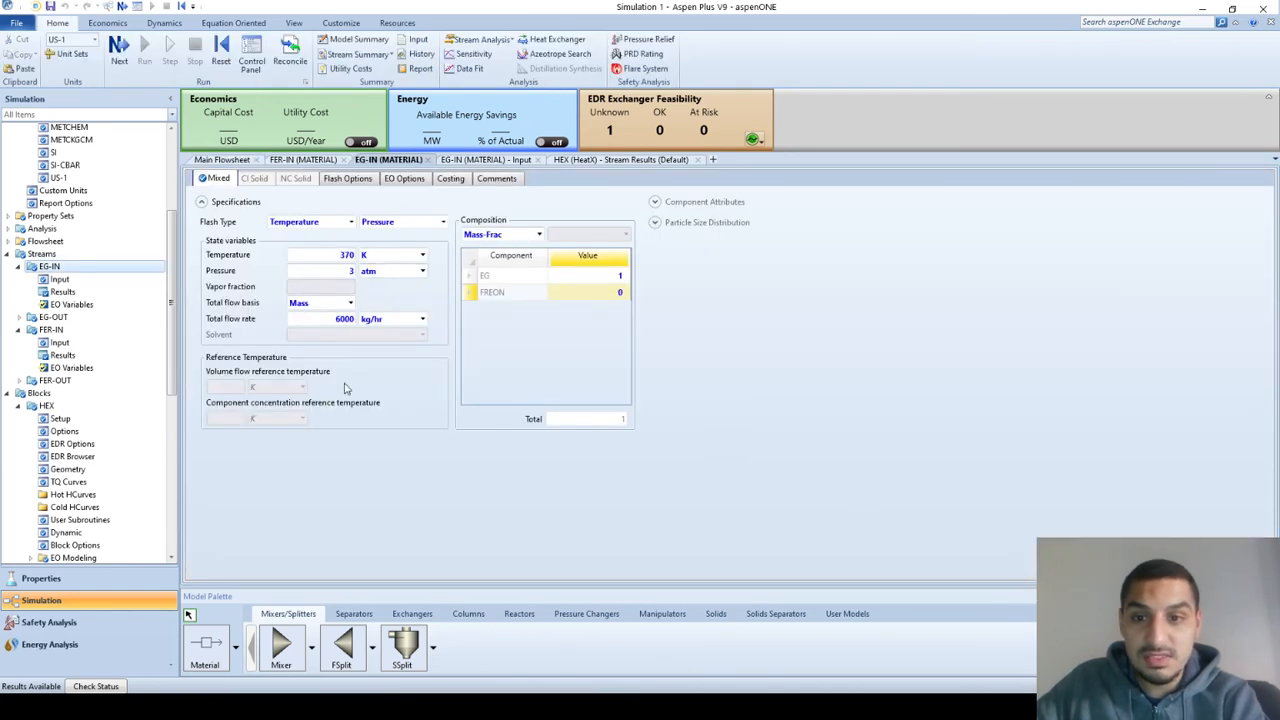